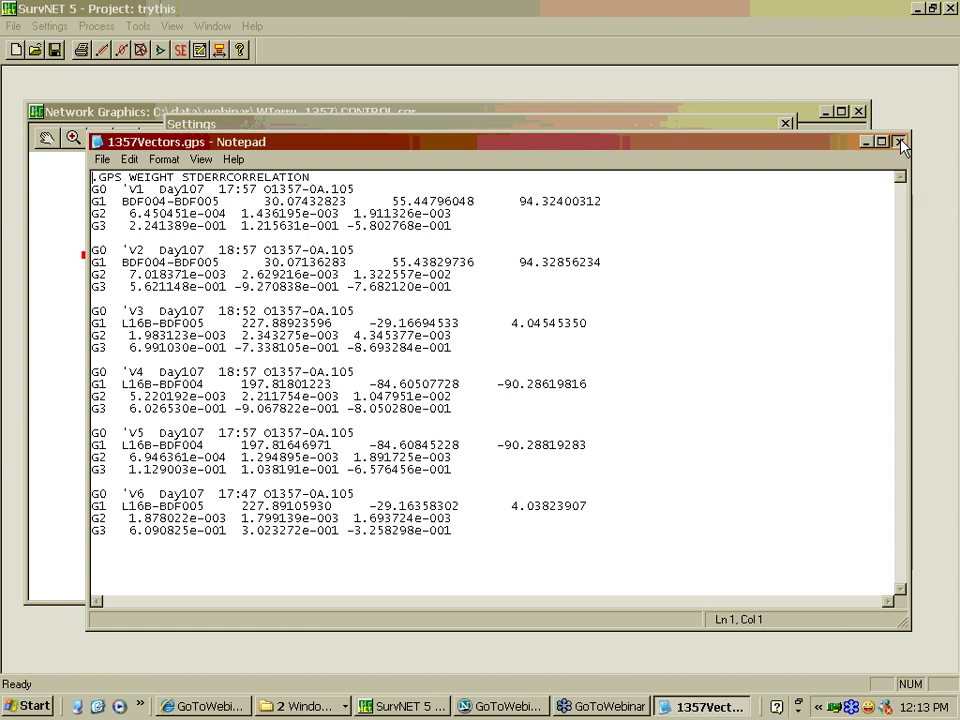
Close 1357Vectors.gps in Notepad and dismiss the project Settings dialog
left_click(900, 142)
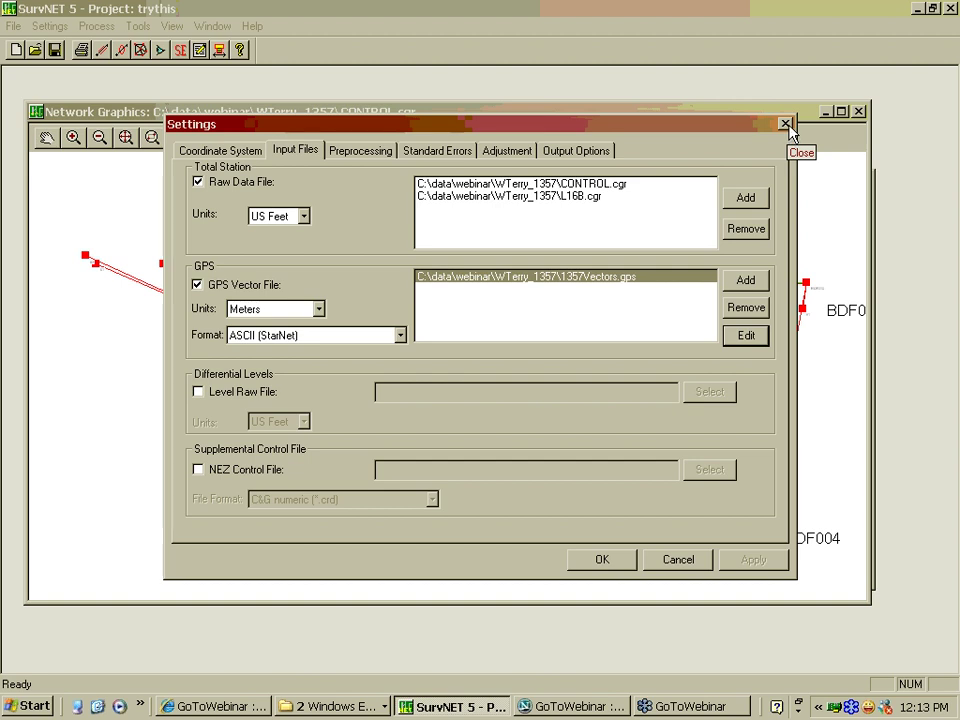
left_click(785, 125)
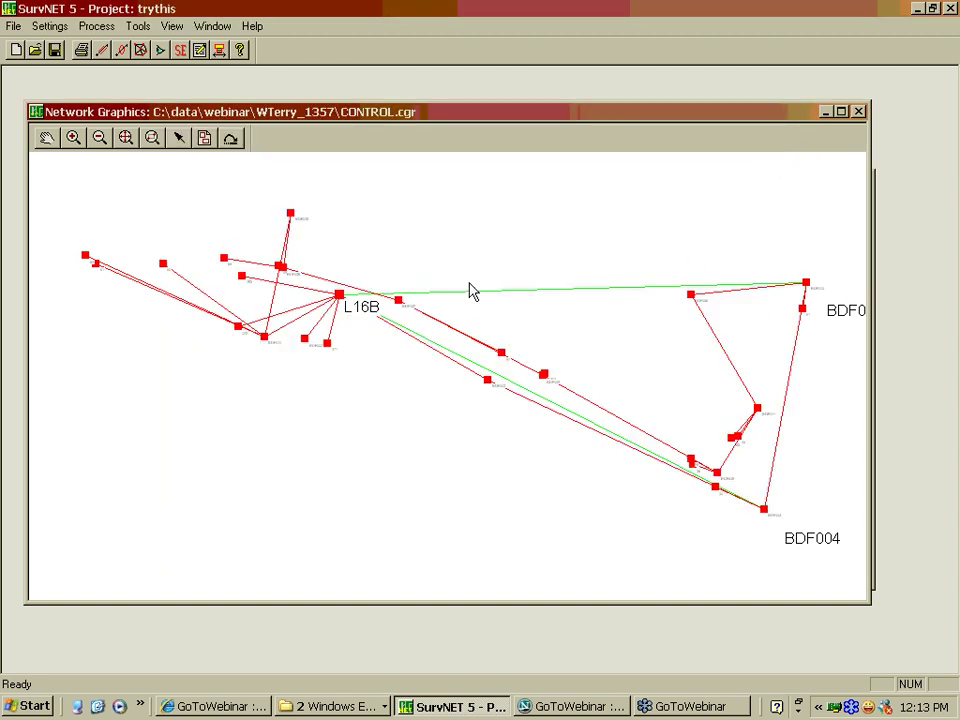
Open L16B.cgr in the Raw Data Editor from the Choose File to Edit list
left_click(201, 55)
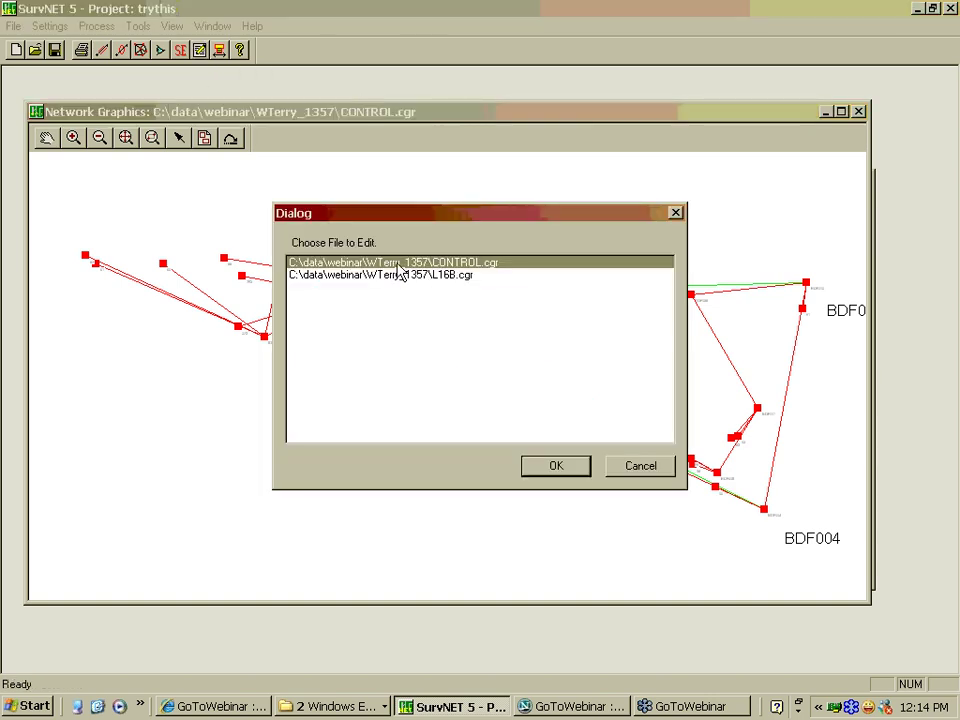
left_click(450, 276)
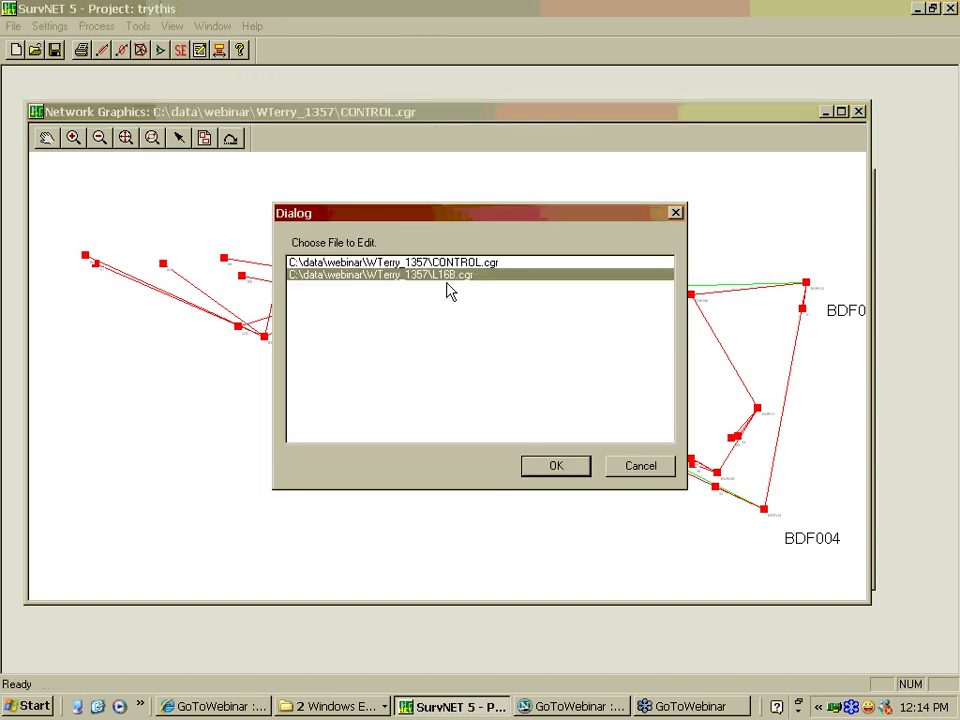
left_click(451, 264)
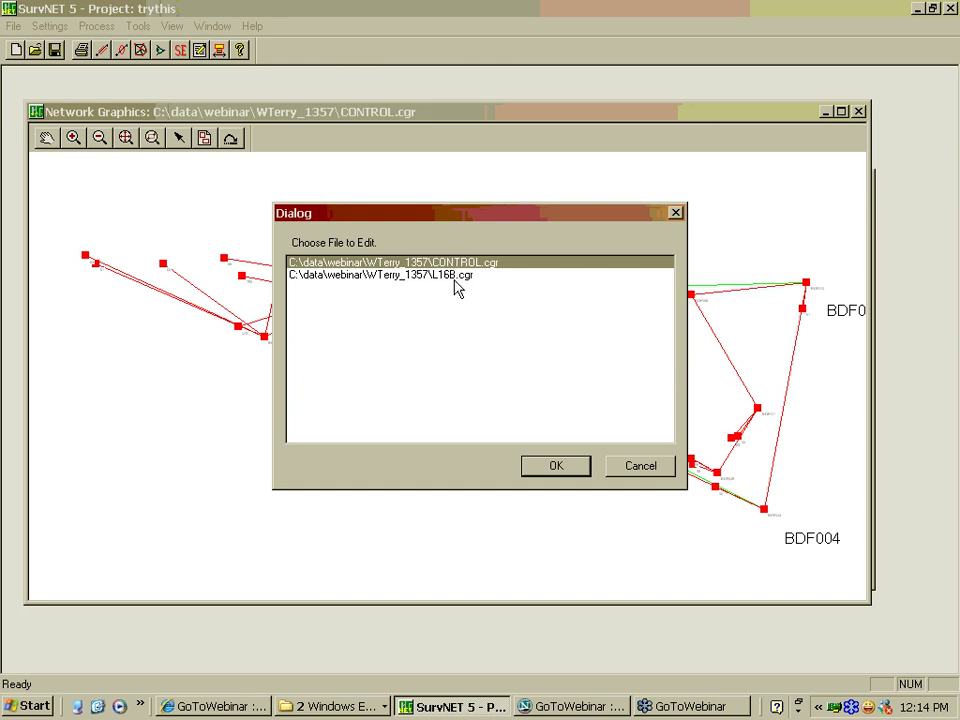
left_click(455, 277)
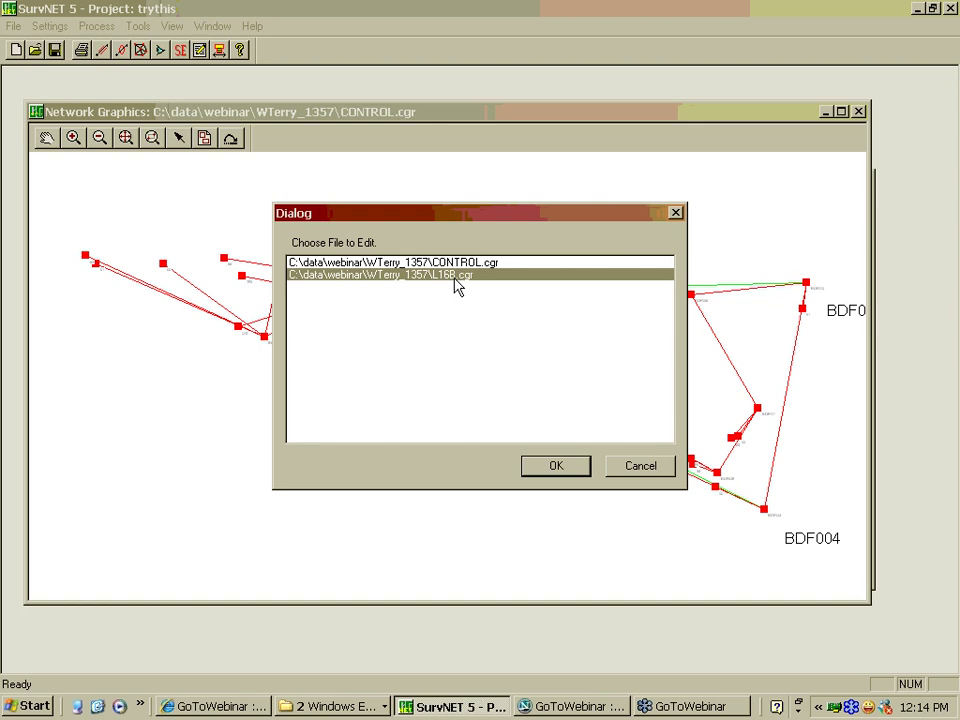
left_click(556, 467)
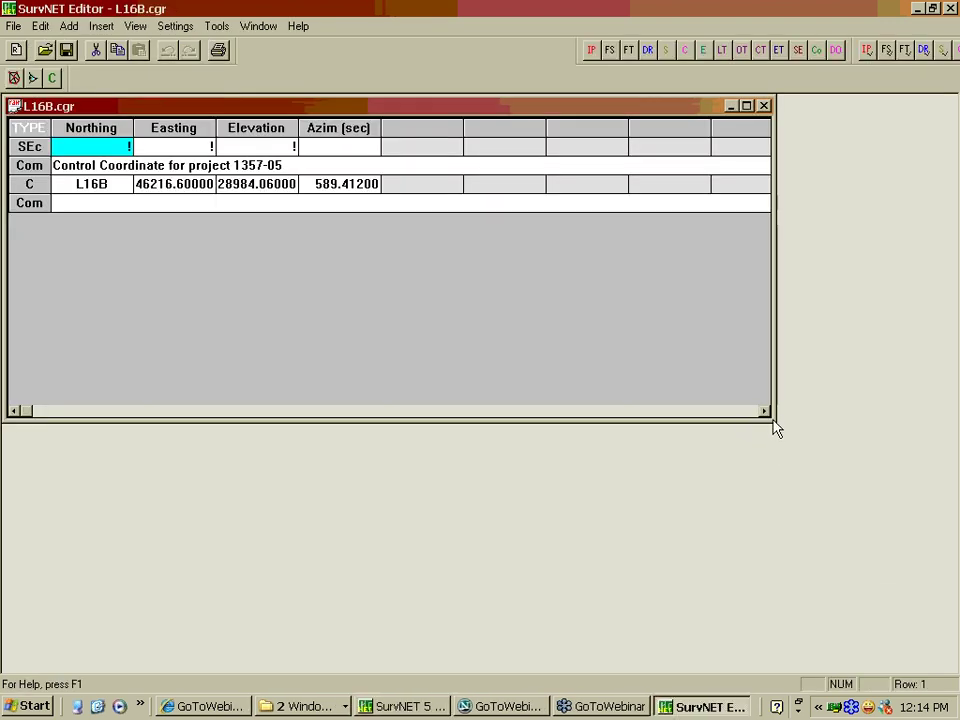
Widen the L16B.cgr window and its North, East and Elev columns to show full values, then close it
left_click_drag(776, 428, 846, 339)
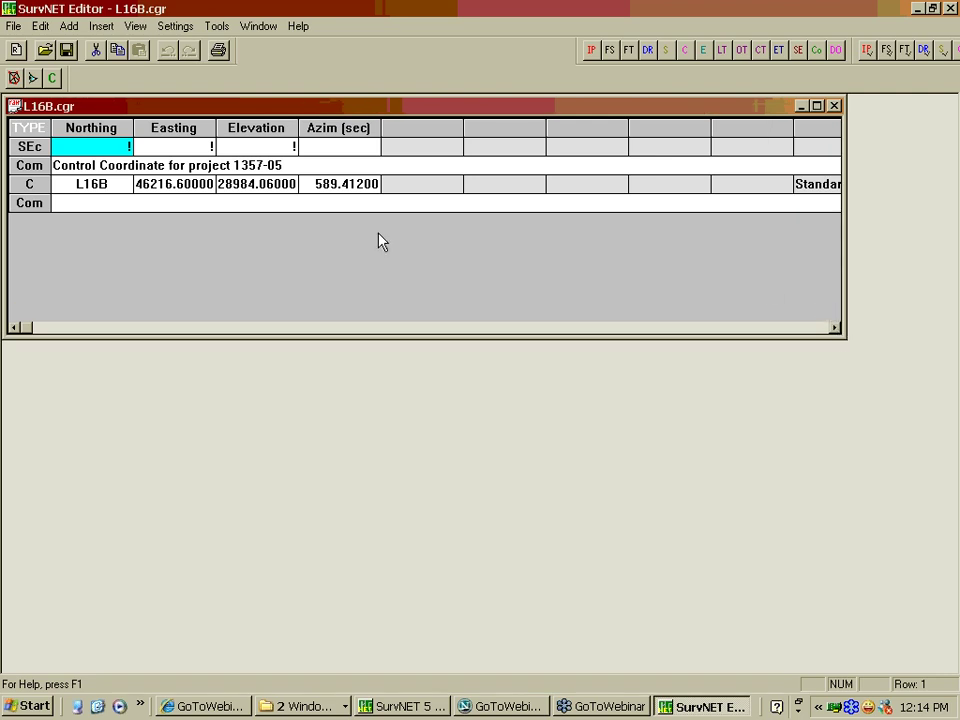
left_click(24, 184)
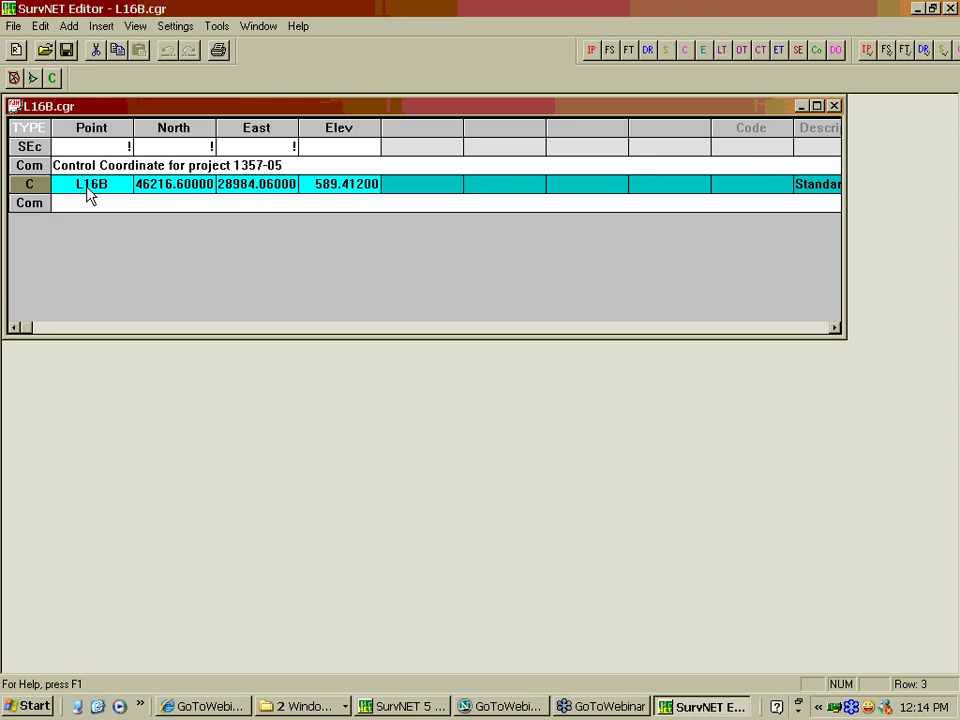
left_click_drag(217, 127, 249, 127)
left_click_drag(332, 128, 400, 128)
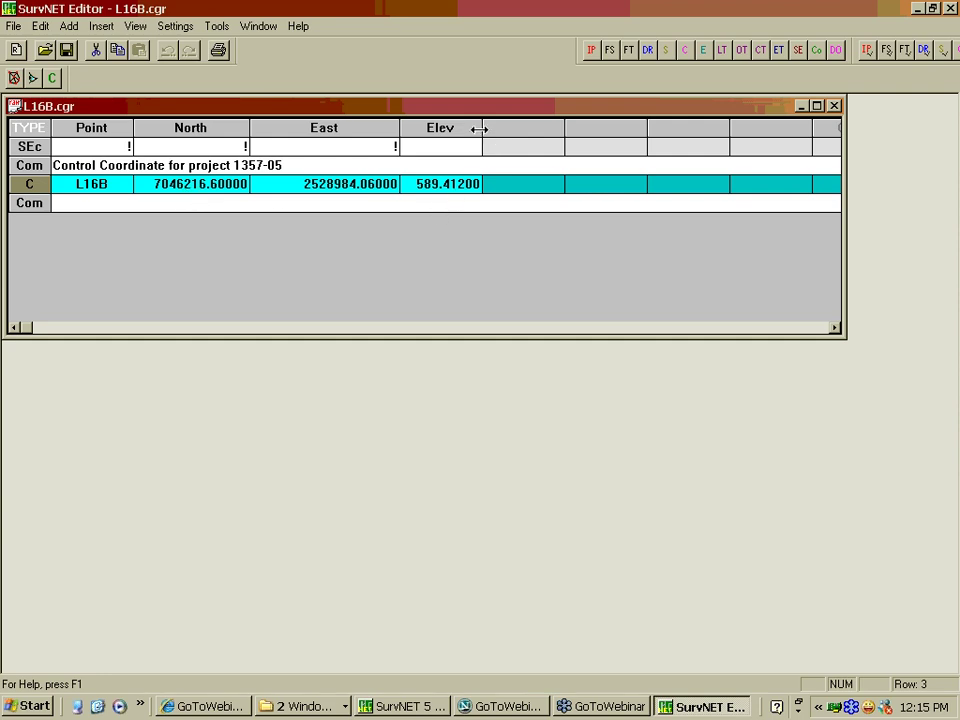
left_click_drag(480, 129, 527, 129)
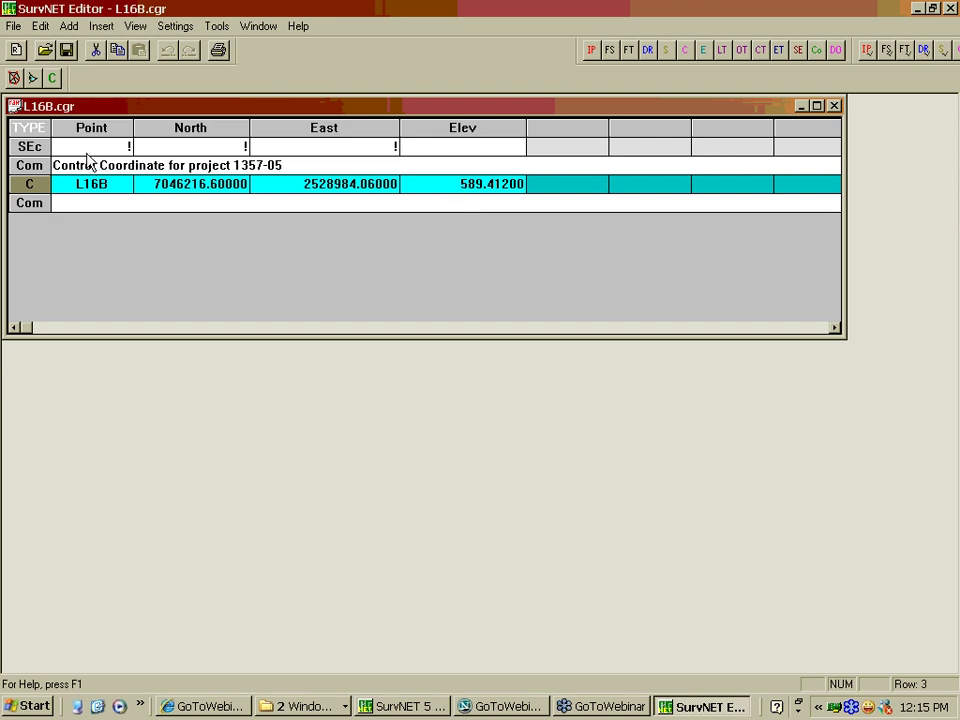
left_click(27, 152)
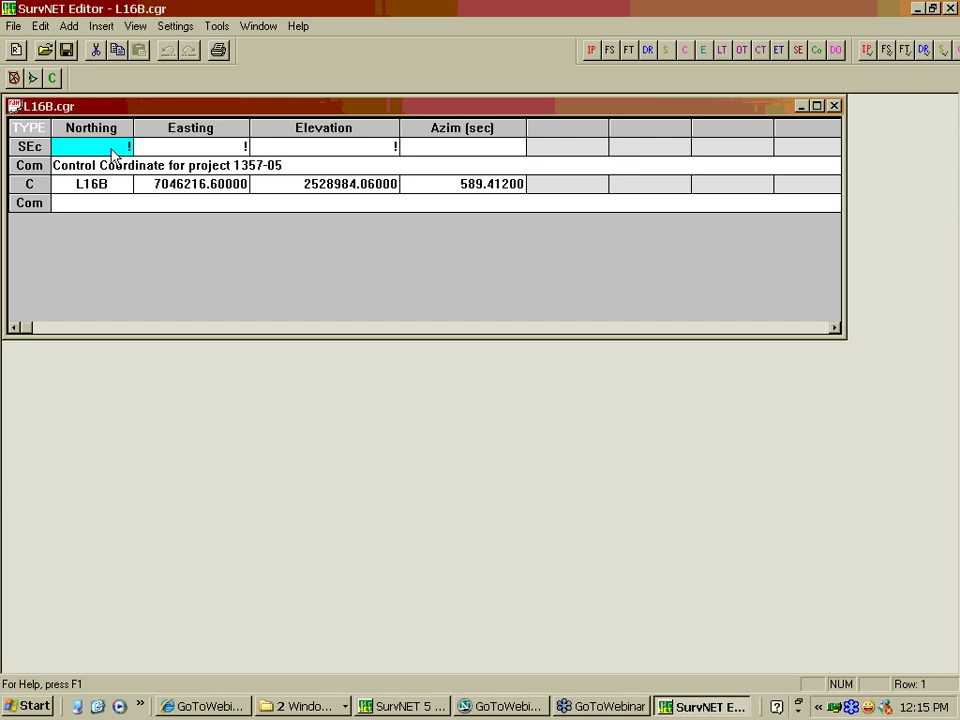
left_click(834, 106)
Close the editor and reopen the Raw Data Editor on CONTROL.cgr
left_click(950, 9)
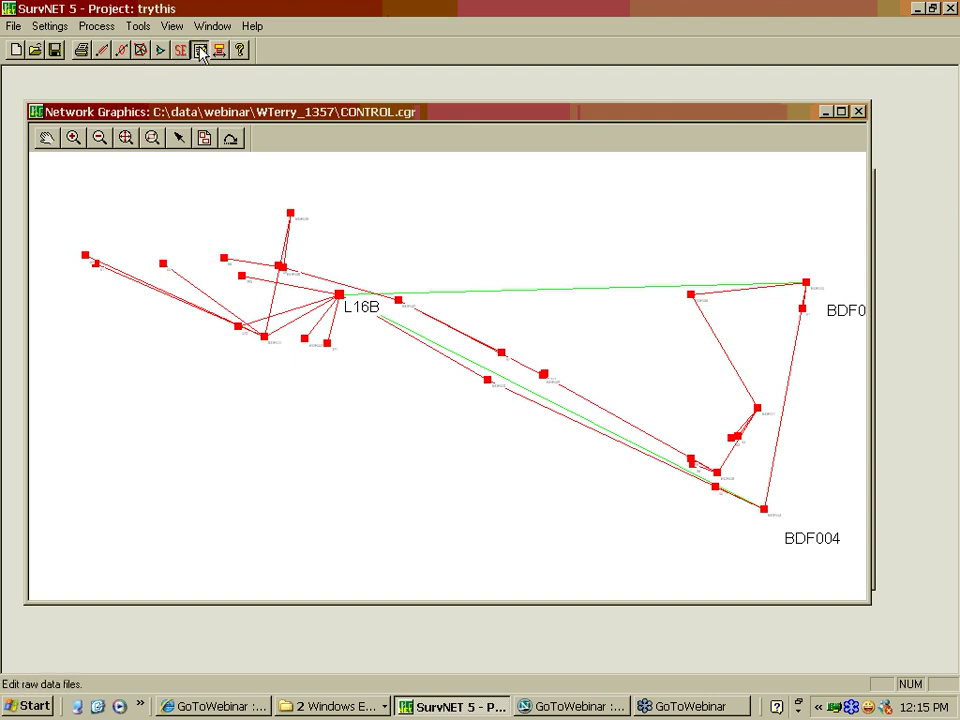
left_click(201, 50)
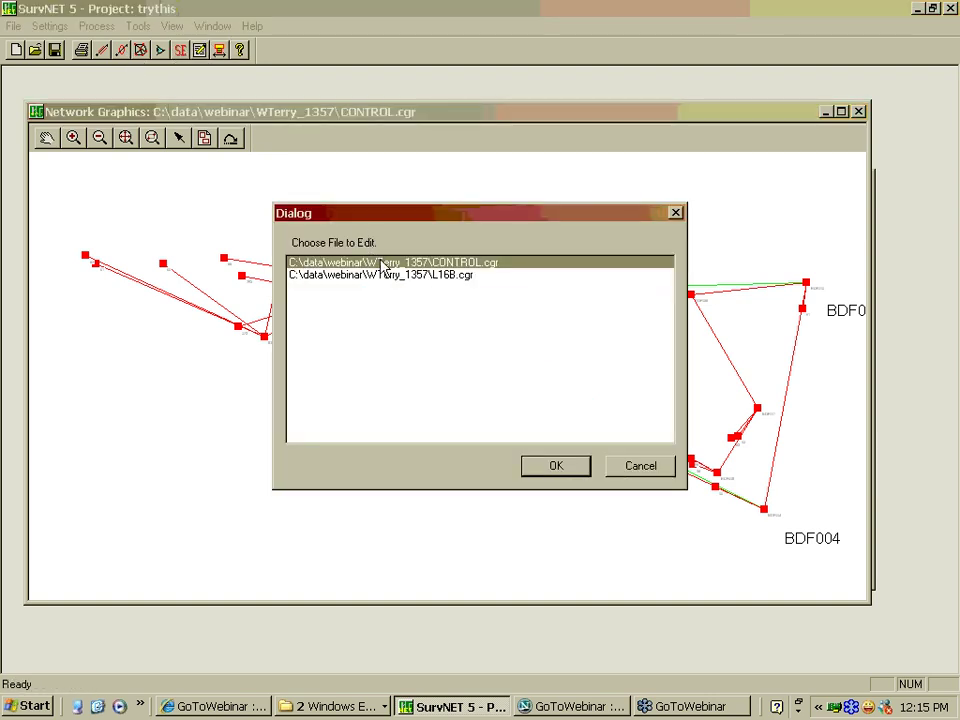
left_click(556, 467)
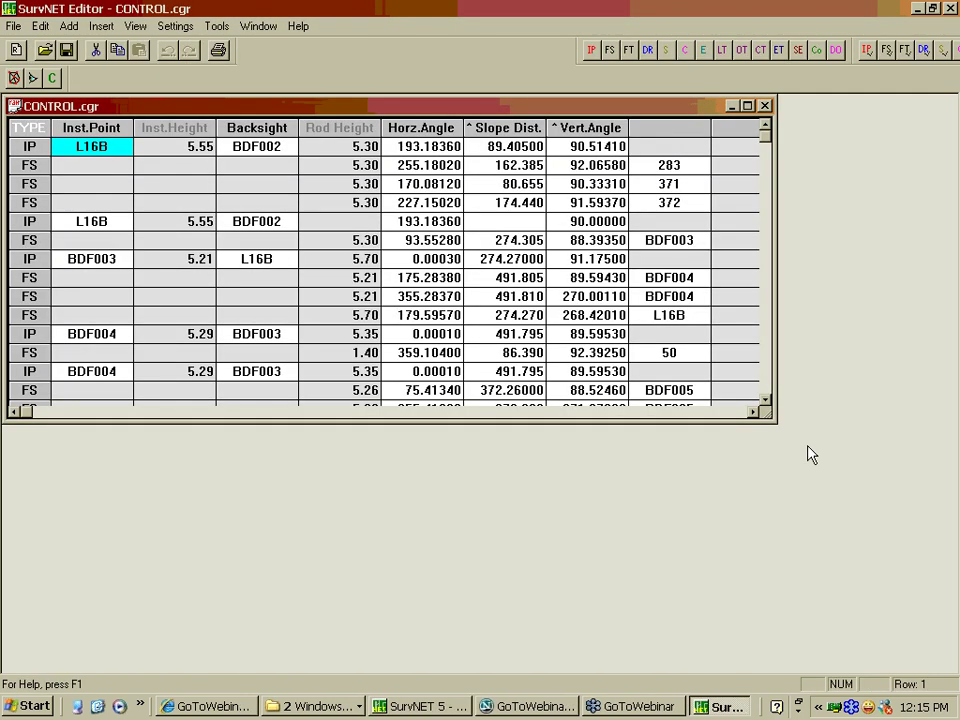
Enlarge the CONTROL.cgr table, review the horizontal angles in rows 7–10, and close the editor
left_click_drag(776, 421, 875, 580)
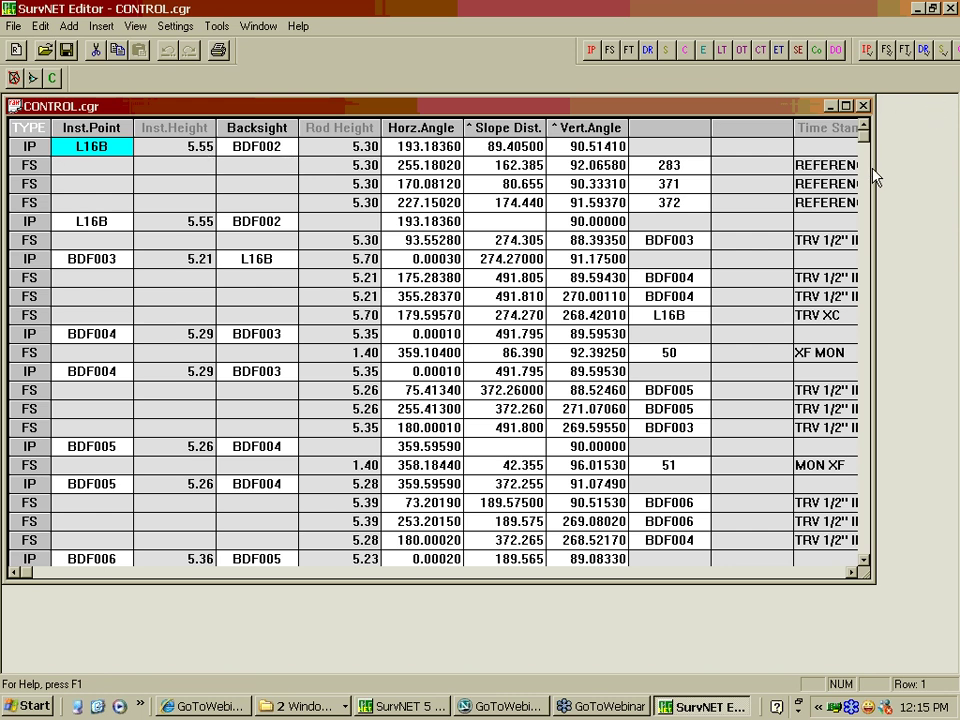
left_click_drag(874, 167, 935, 167)
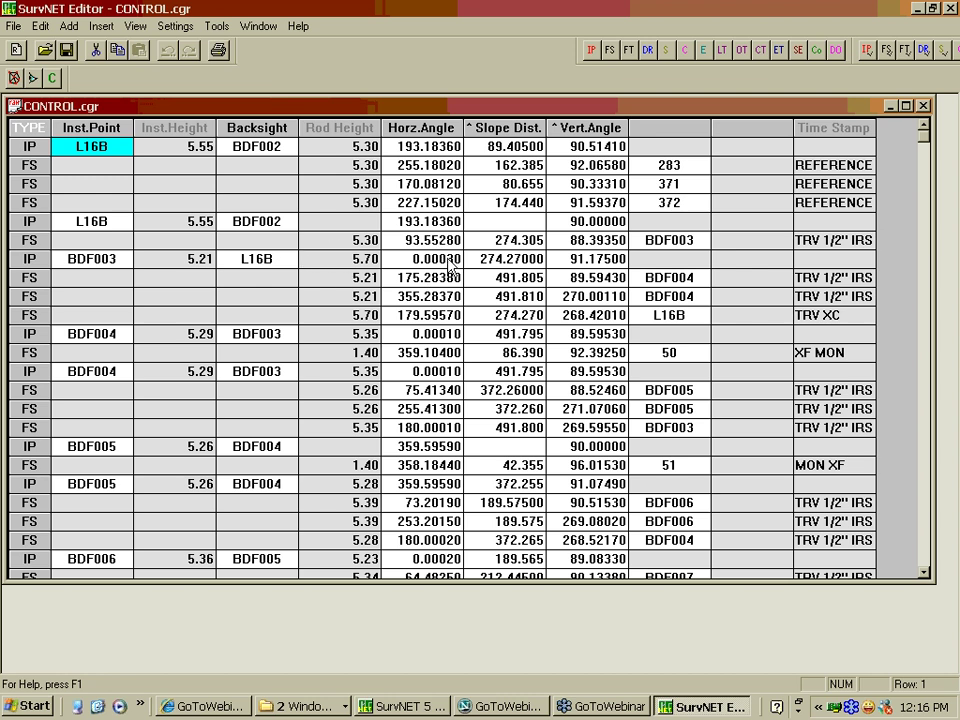
left_click(450, 281)
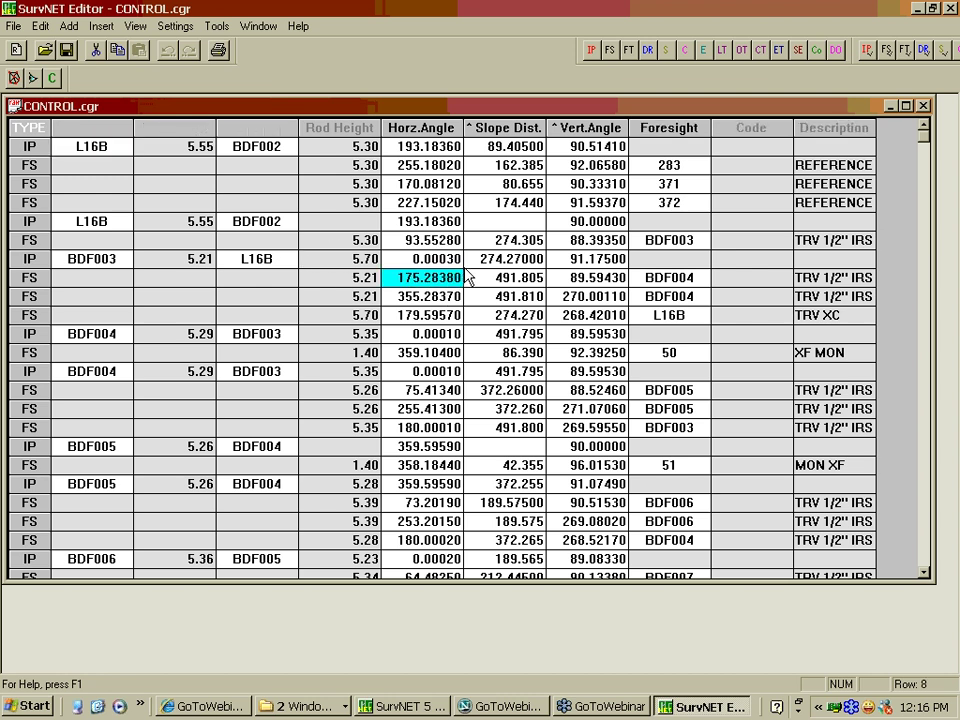
key("Up")
key("Down")
key("Down")
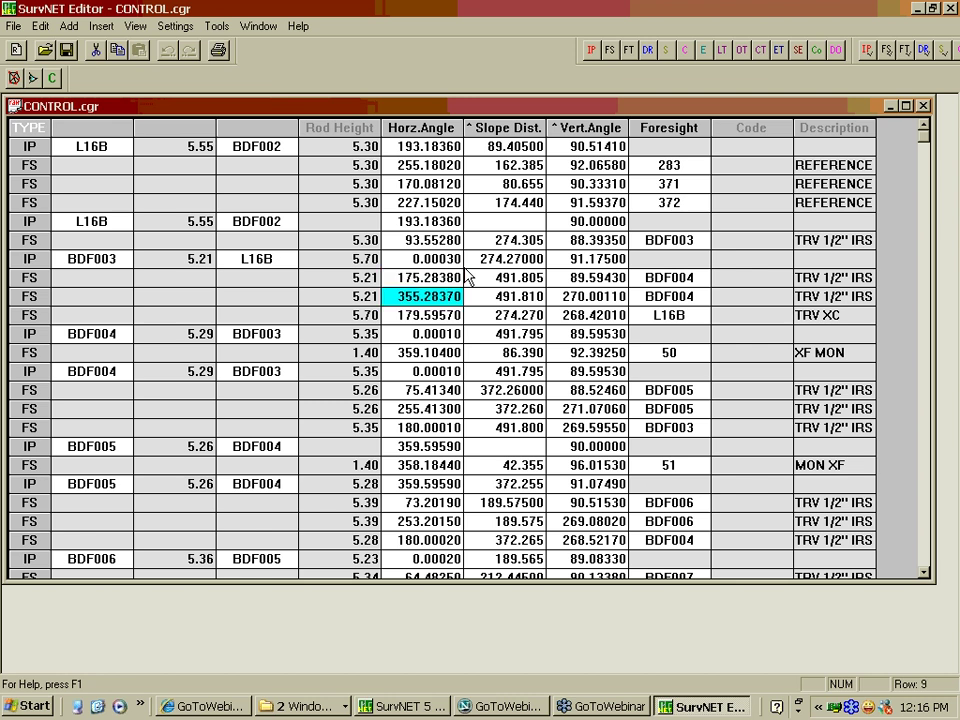
key("Up")
key("Up")
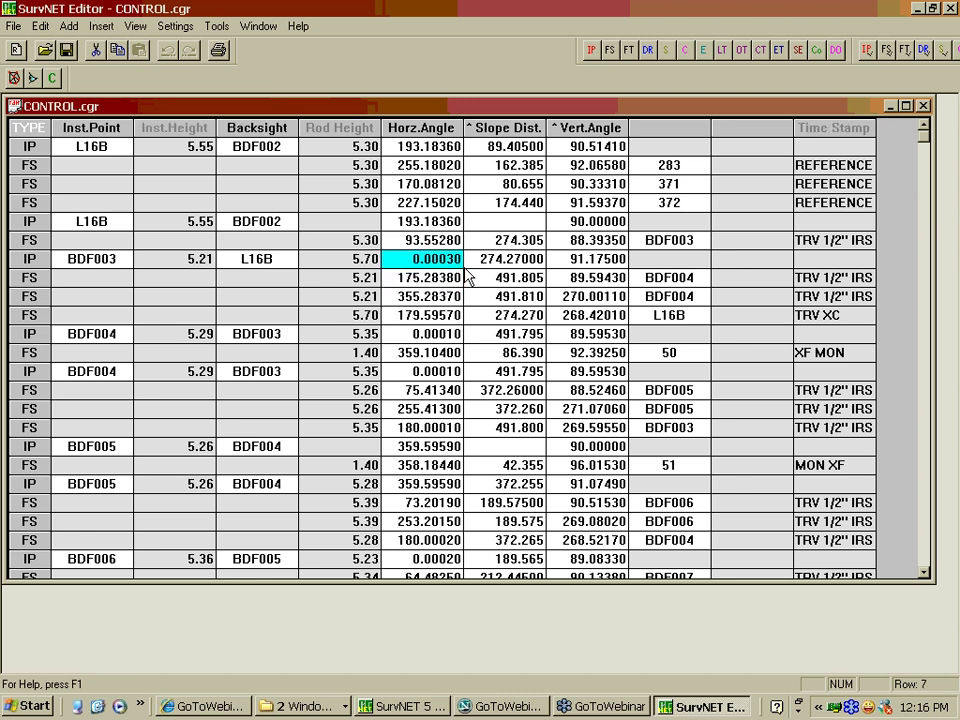
key("Down")
key("Down")
key("Down")
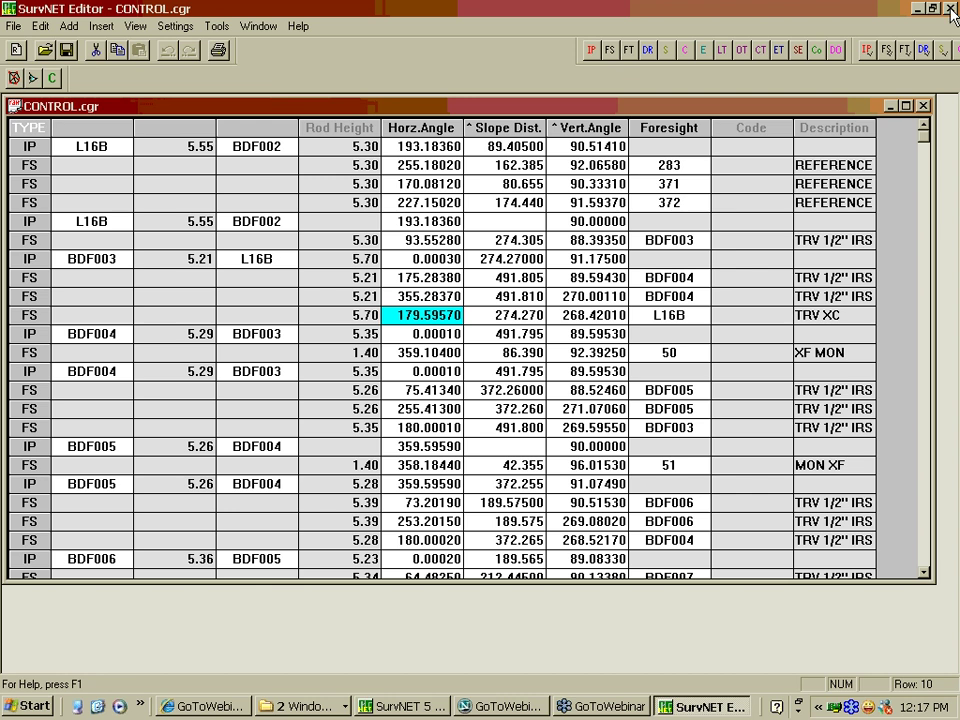
left_click(950, 8)
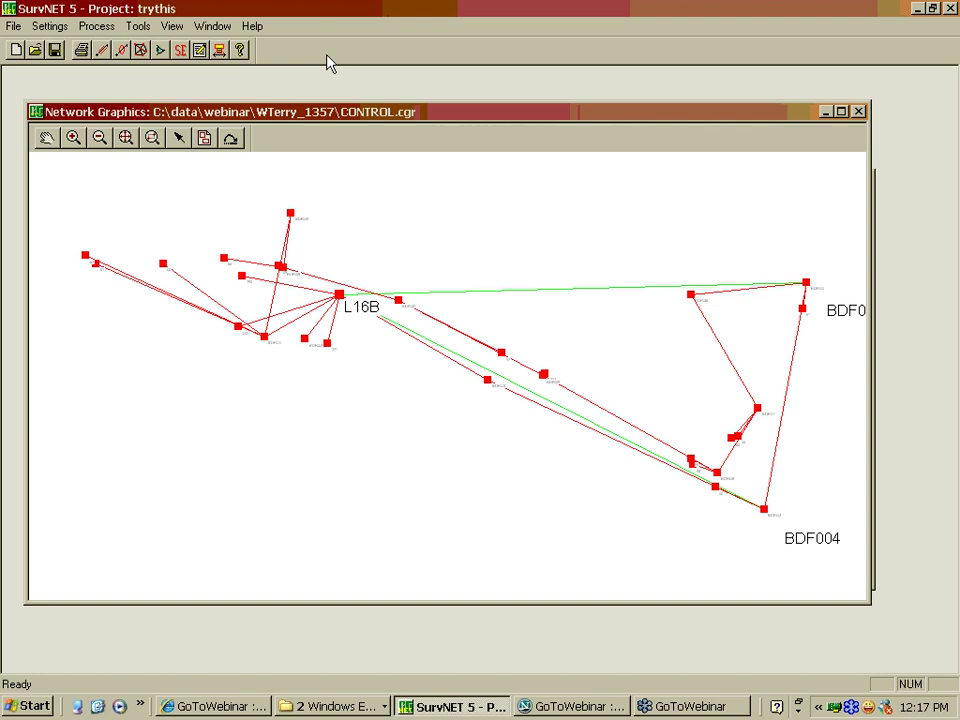
Bring up the Settings menu's project and global settings choices
left_click(50, 26)
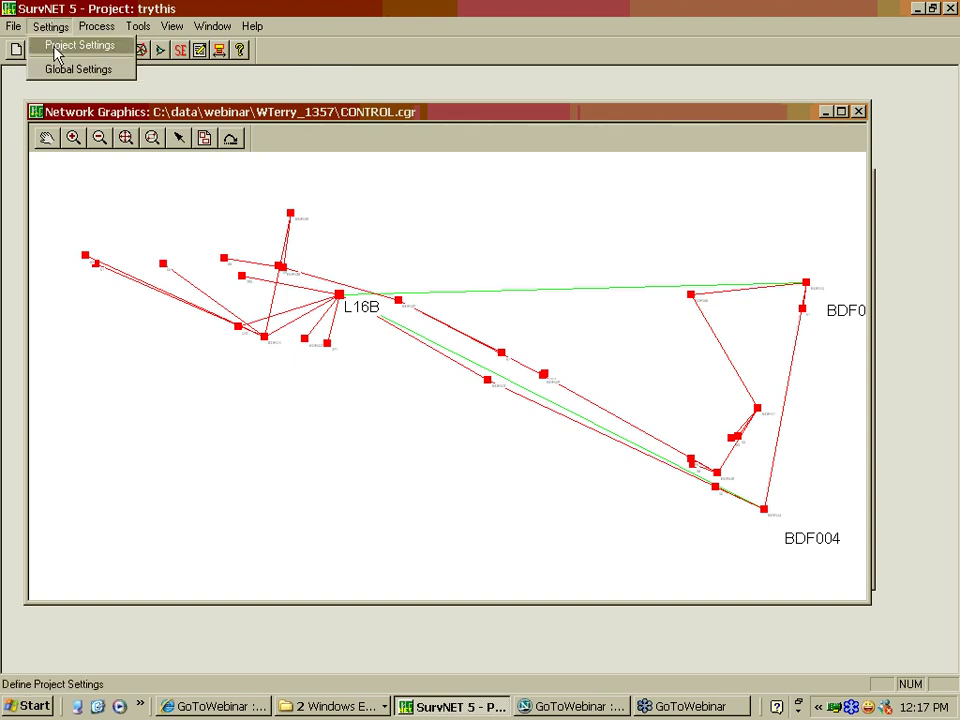
Open Project Settings and keep 1983 State Plane as the coordinate system
left_click(55, 55)
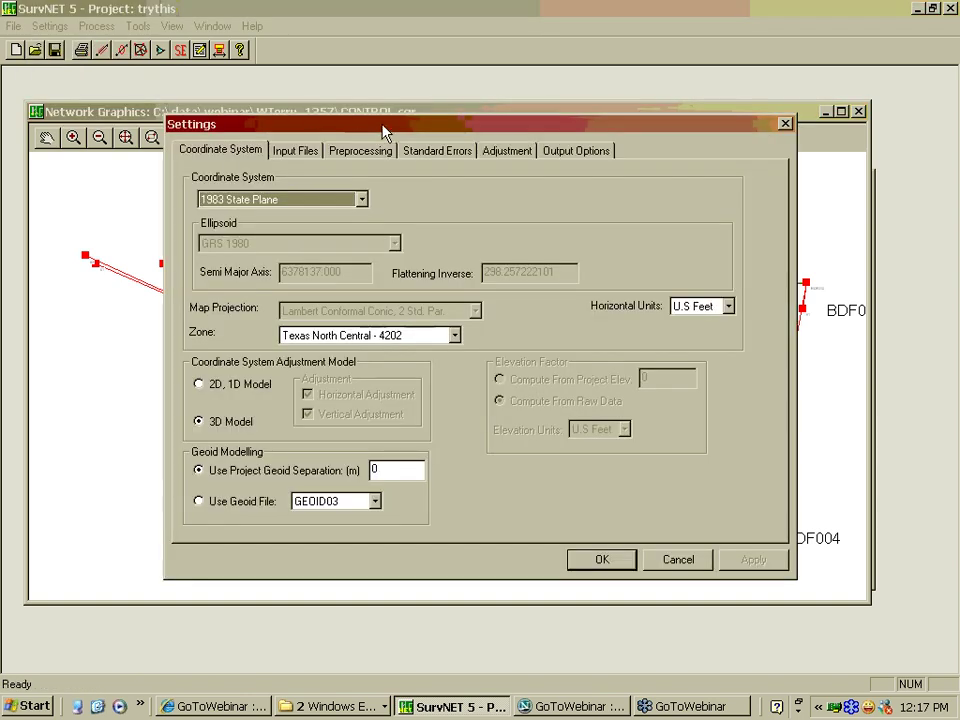
left_click_drag(378, 138, 355, 167)
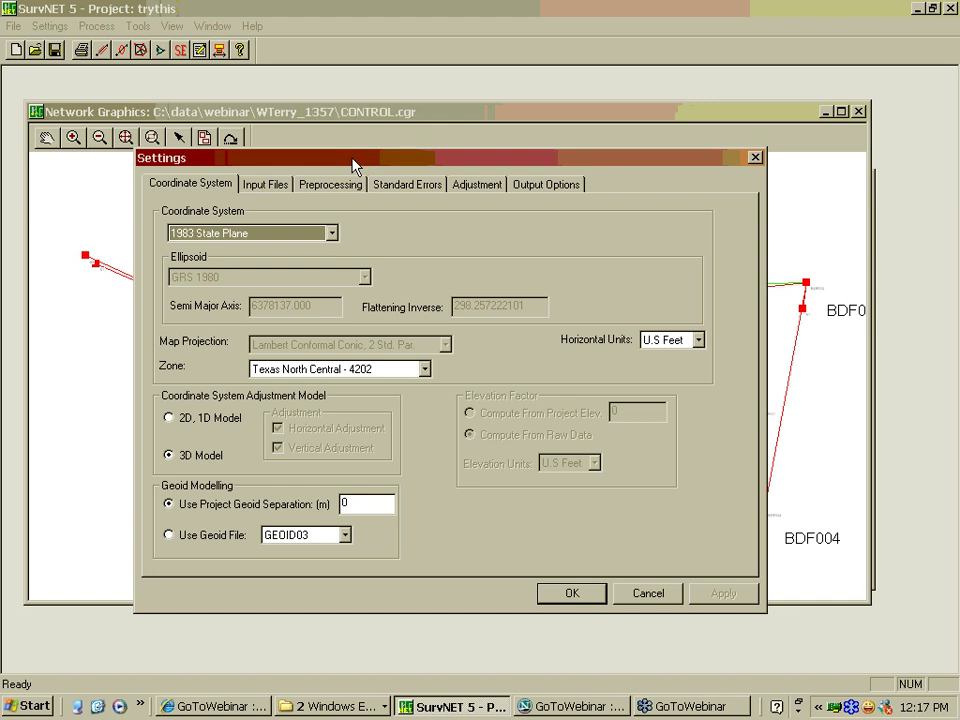
left_click(331, 234)
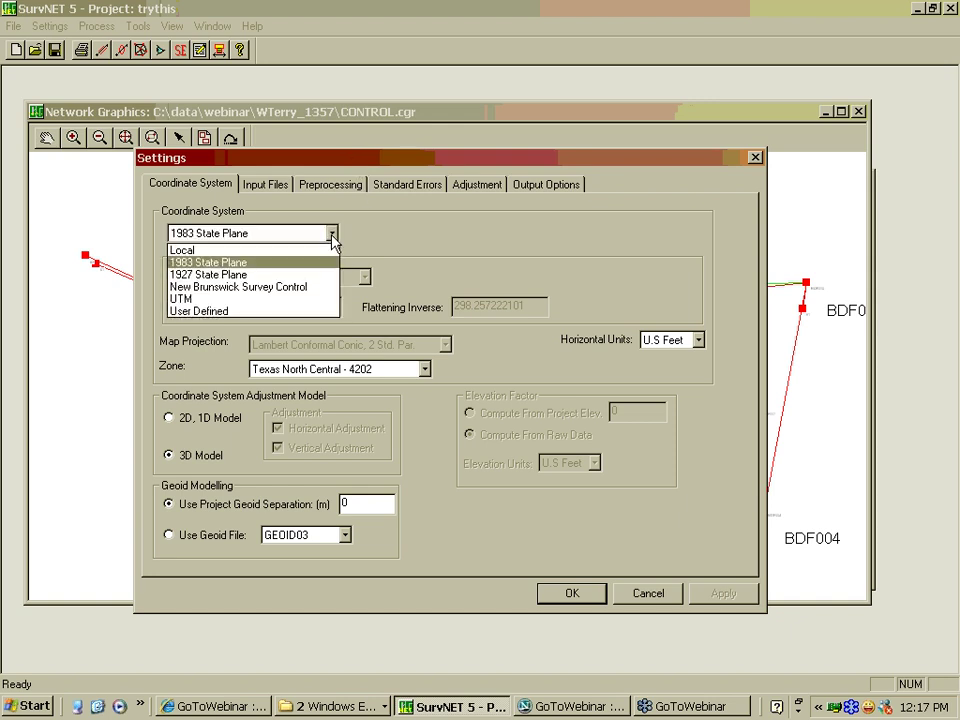
left_click(251, 265)
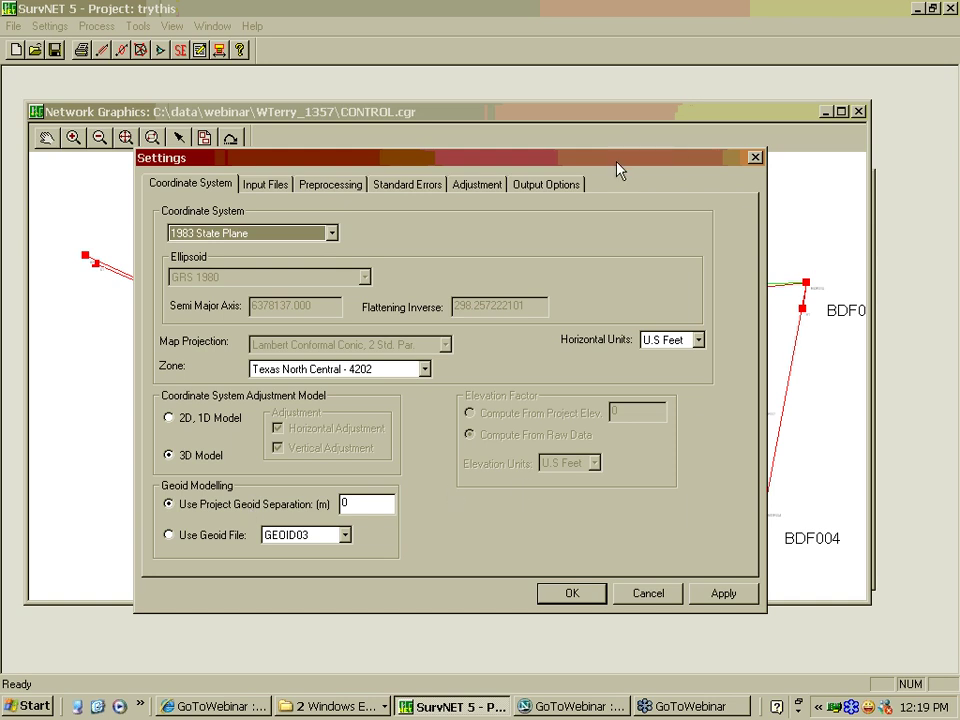
Check the geoid separation value of 0, repositioning the Settings dialog over the plot
left_click_drag(616, 169, 577, 200)
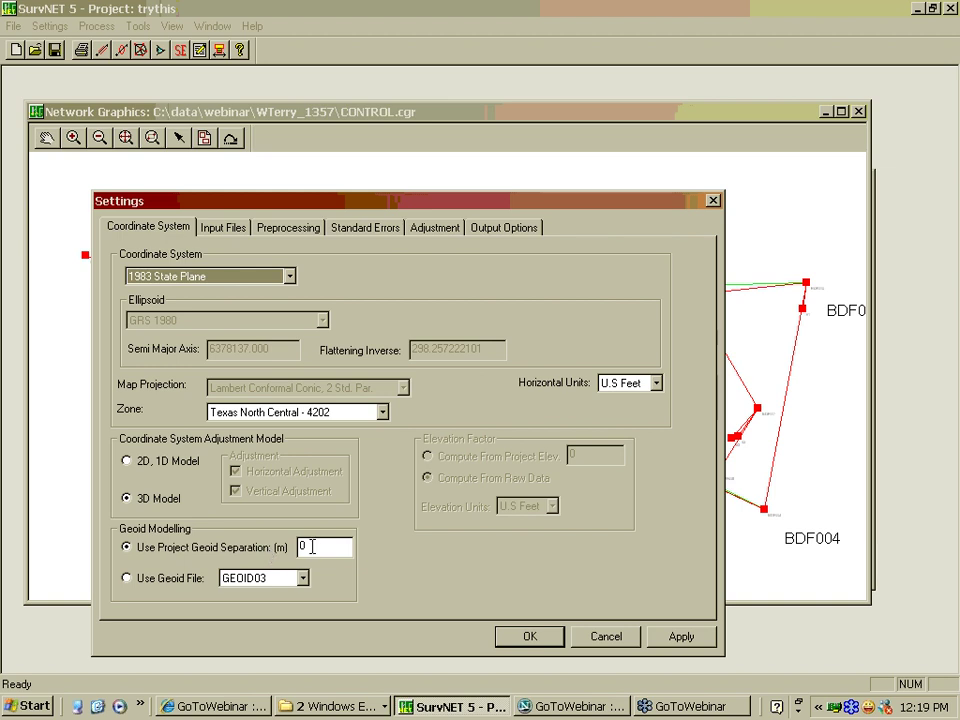
left_click(308, 547)
left_click_drag(405, 210, 399, 227)
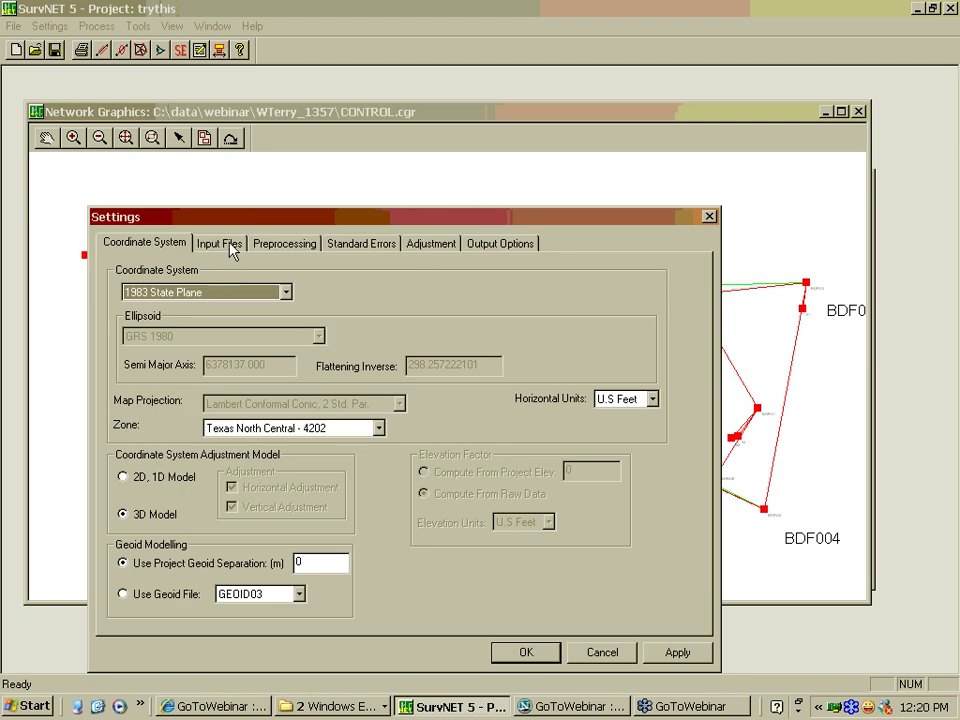
left_click(220, 244)
Select 1357Vectors.gps under Input Files and keep its format as ASCII (StarNet)
left_click(180, 244)
left_click(219, 245)
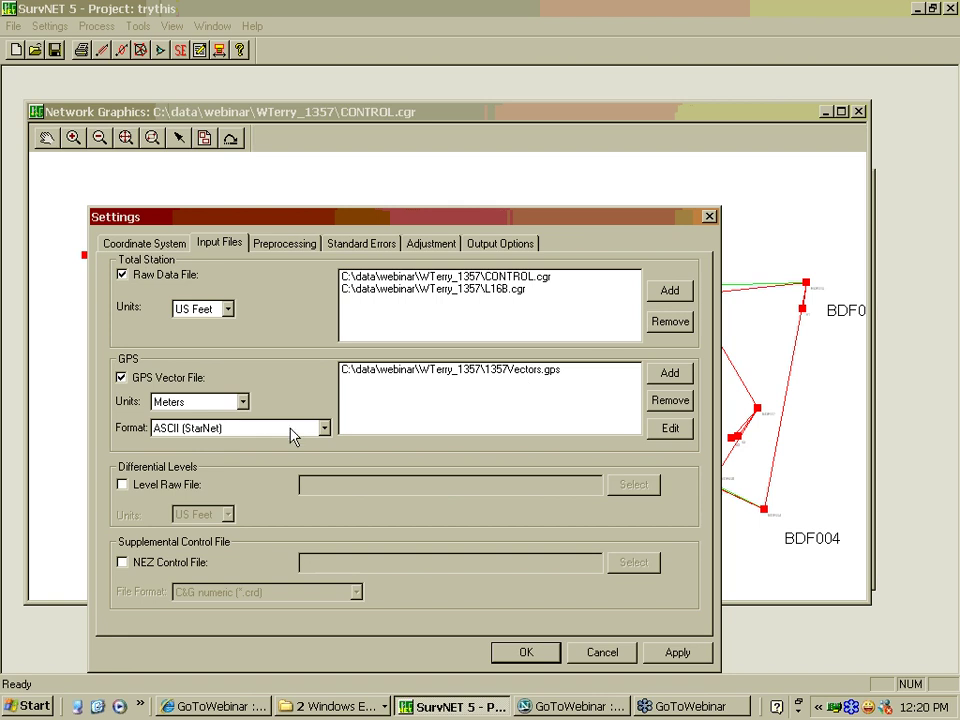
left_click(518, 372)
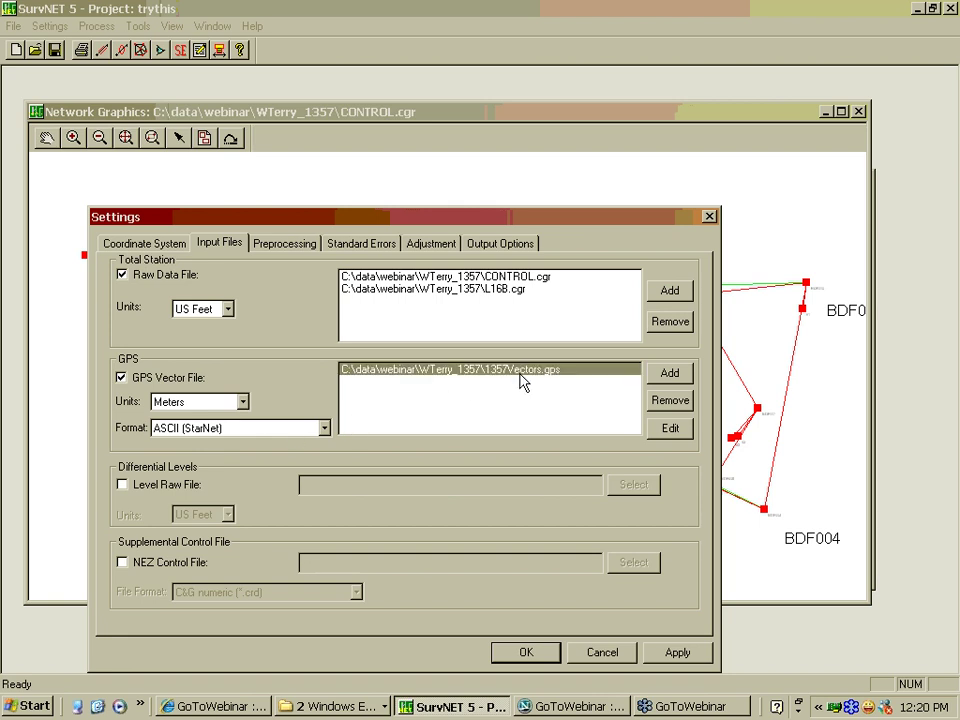
left_click(229, 430)
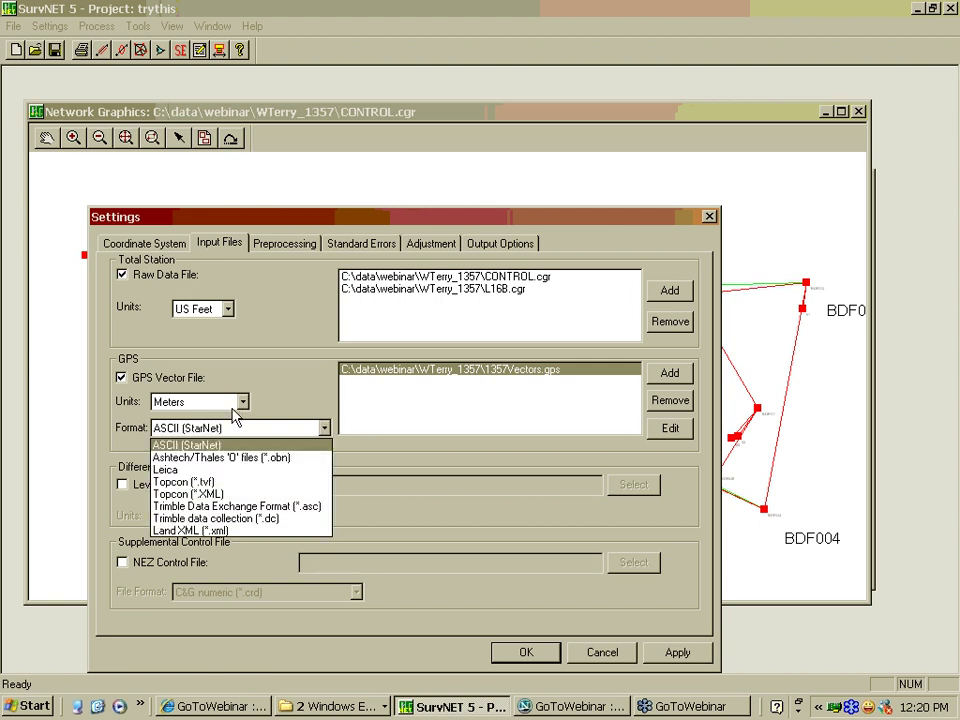
left_click(238, 409)
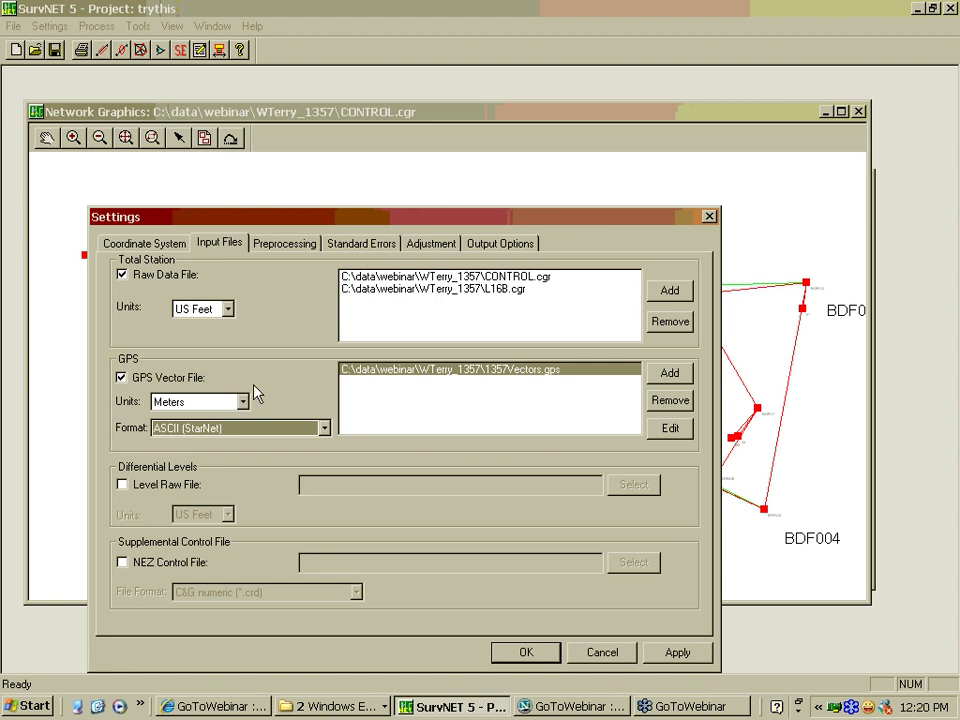
Revisit the coordinate system and input file settings, then show Preprocessing settings
left_click(145, 244)
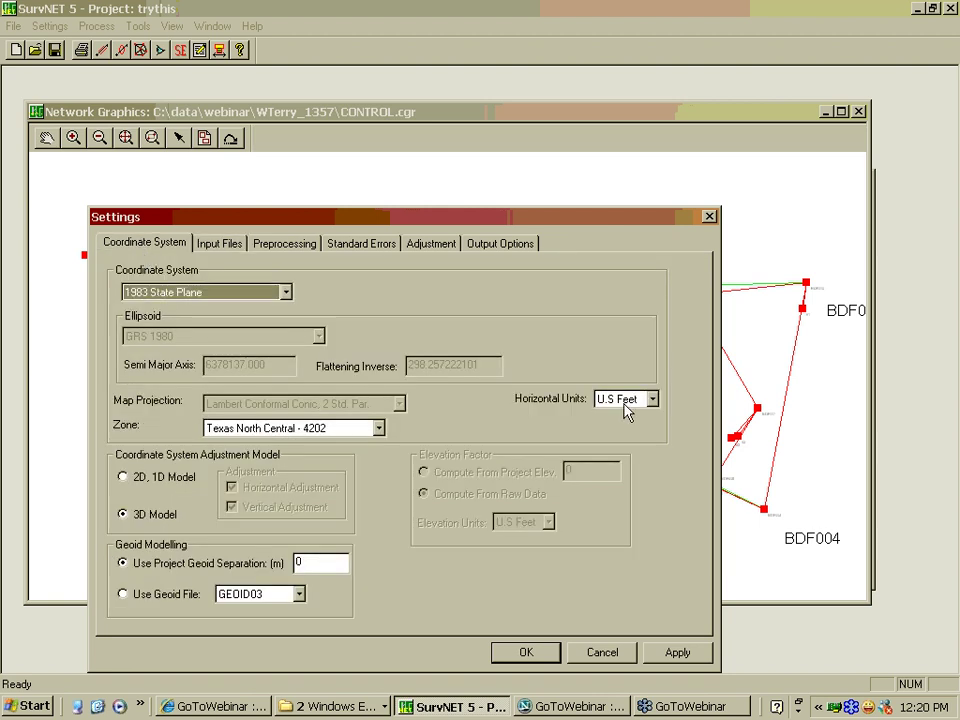
left_click(230, 243)
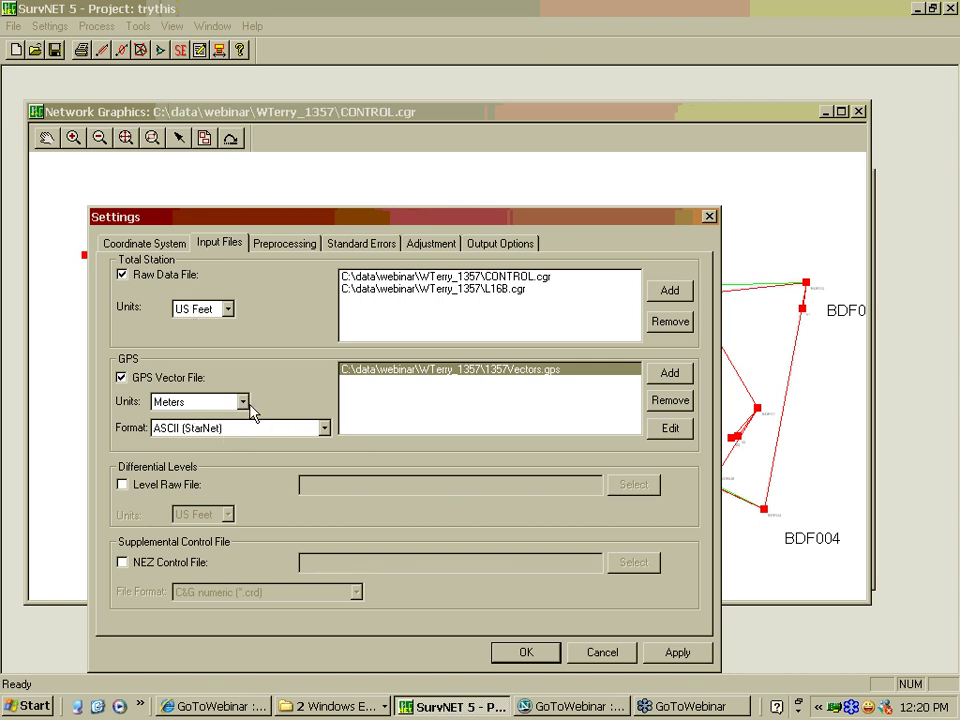
left_click(273, 250)
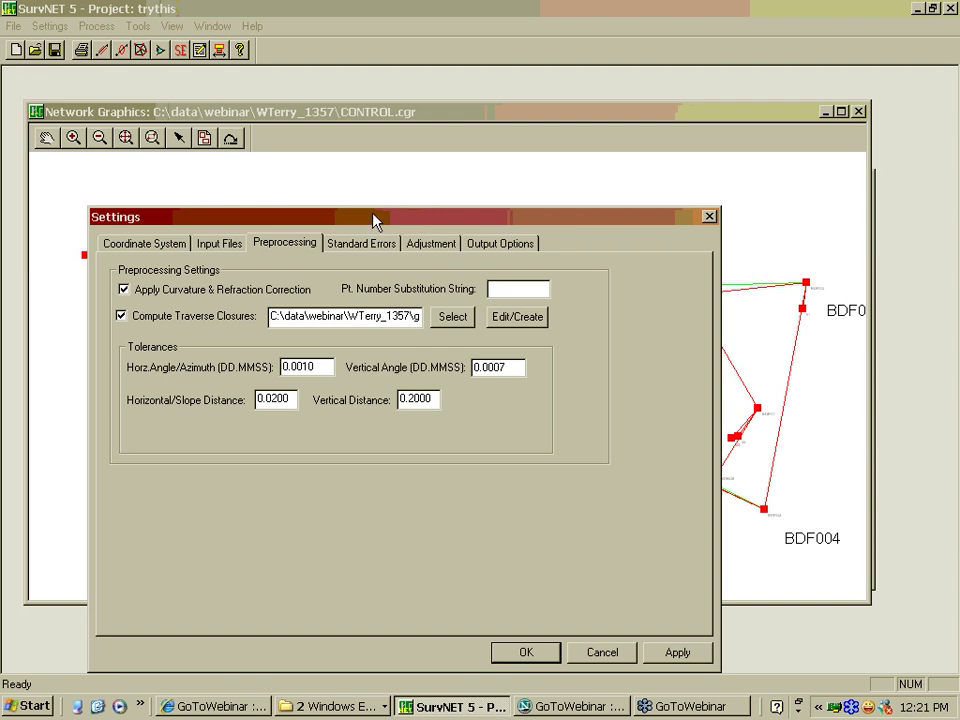
Review the preprocessing tolerances 0.0010, 0.0007, 0.0200 and 0.2000, repositioning the dialog
left_click_drag(375, 221, 296, 495)
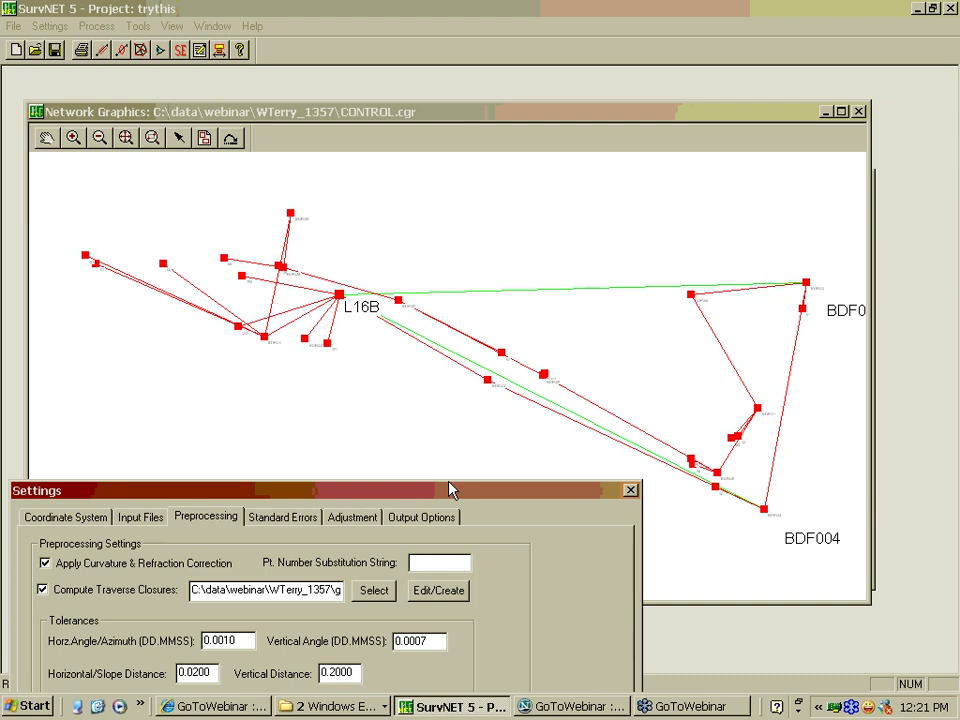
left_click_drag(449, 490, 491, 189)
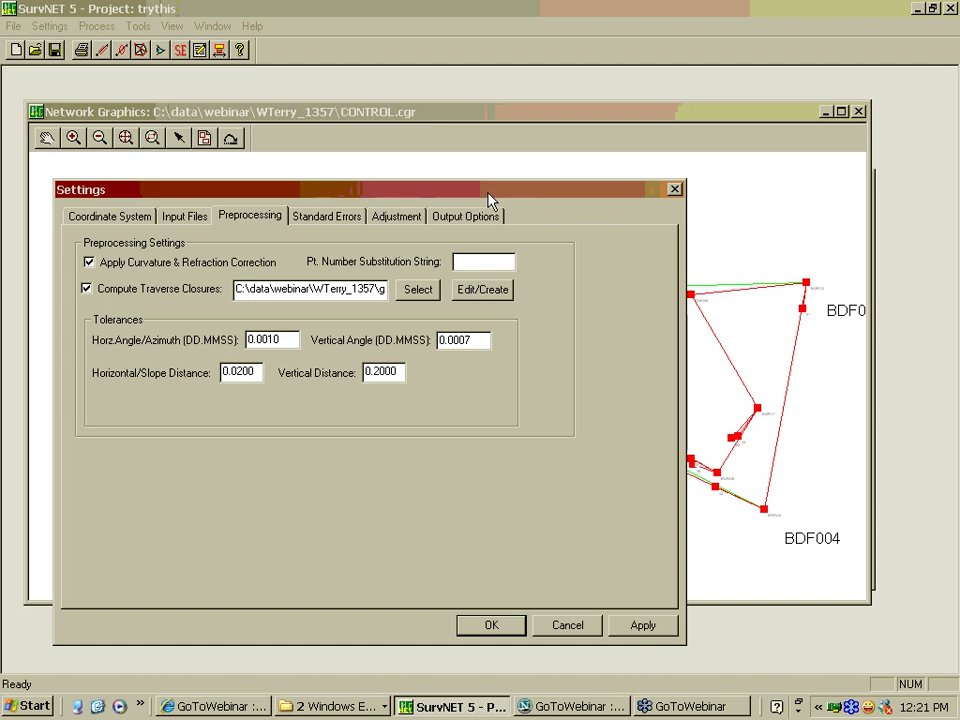
left_click_drag(490, 193, 490, 177)
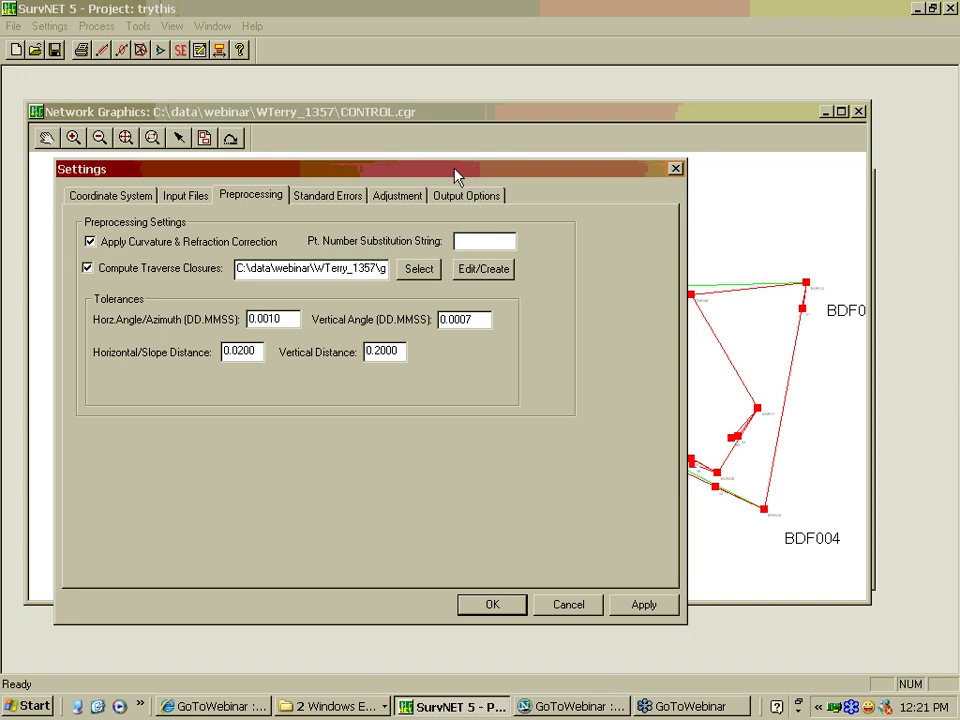
left_click_drag(455, 176, 466, 212)
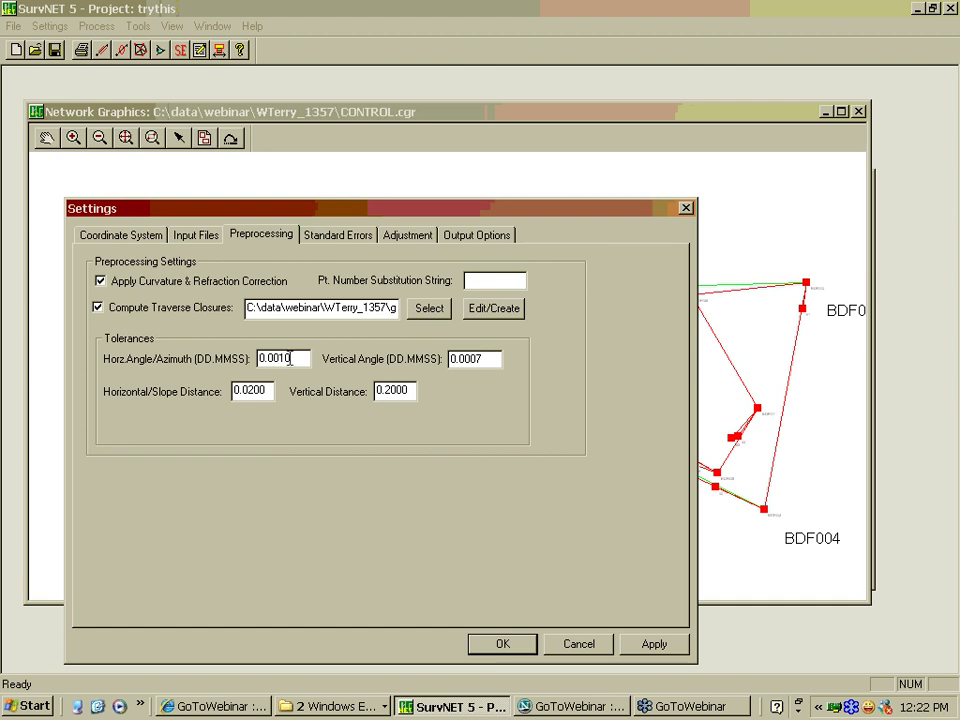
left_click(346, 236)
Show the Standard Errors settings: distance constant 0.01, 5 ppm, GPS vector factor 10
left_click(264, 236)
left_click(354, 237)
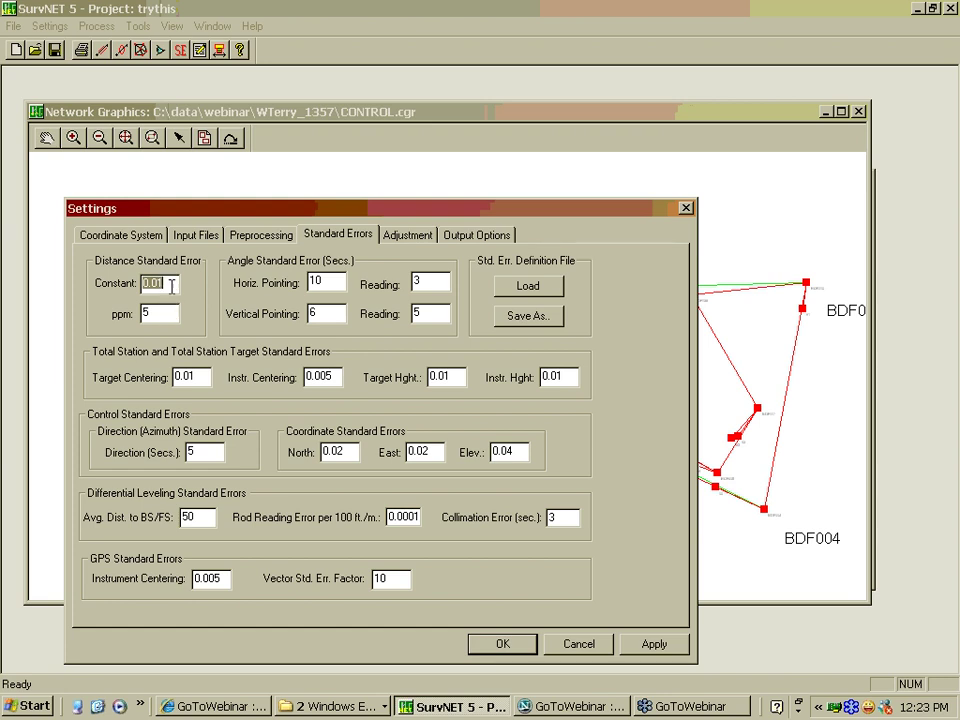
left_click(171, 285)
Show the Adjustment tab: 10 maximum iterations, 95% confidence, and ALTA tolerance report at 0.02 and 25 PPM
left_click(417, 238)
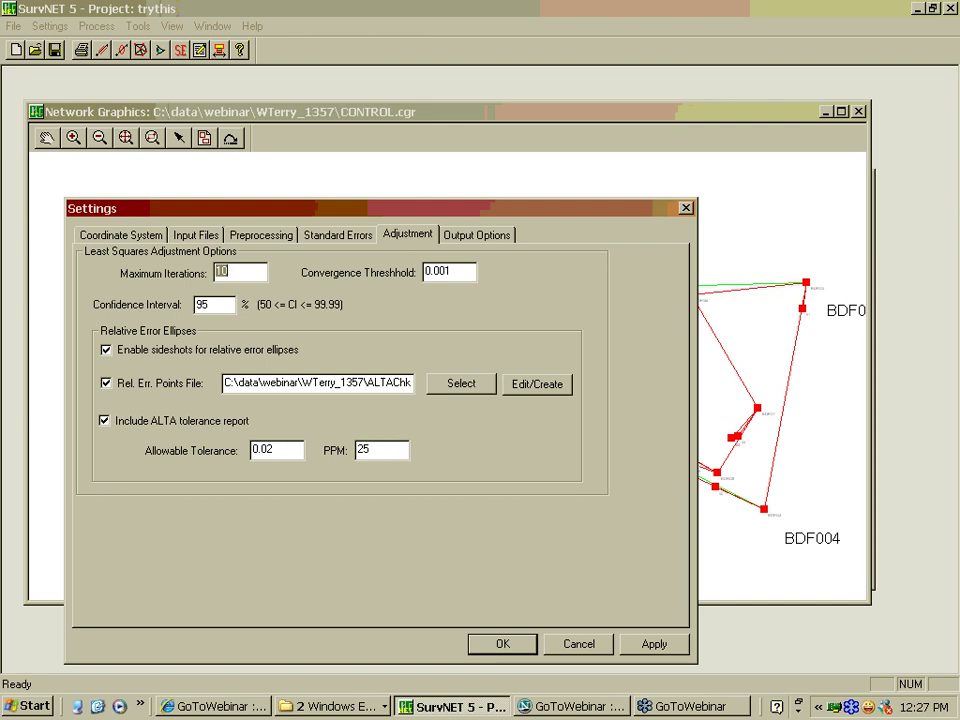
Set Output Options to the P,N,E,Z,CD,DESC (fixed columns) ASCII NEZ format with coordinate file output off
left_click(477, 240)
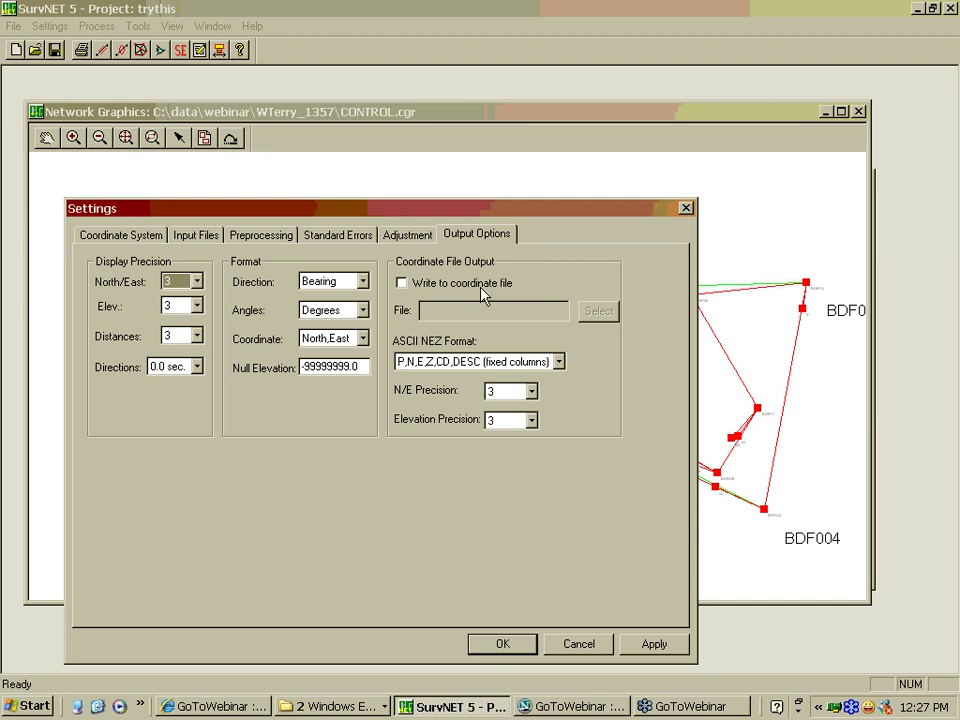
left_click(409, 287)
left_click(558, 361)
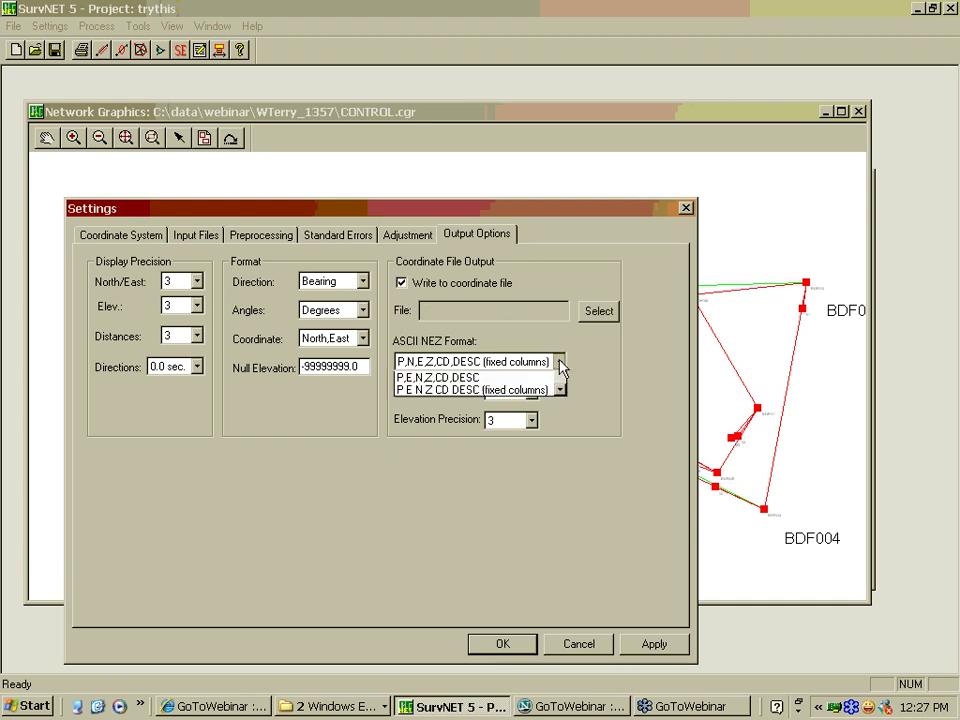
left_click(538, 380)
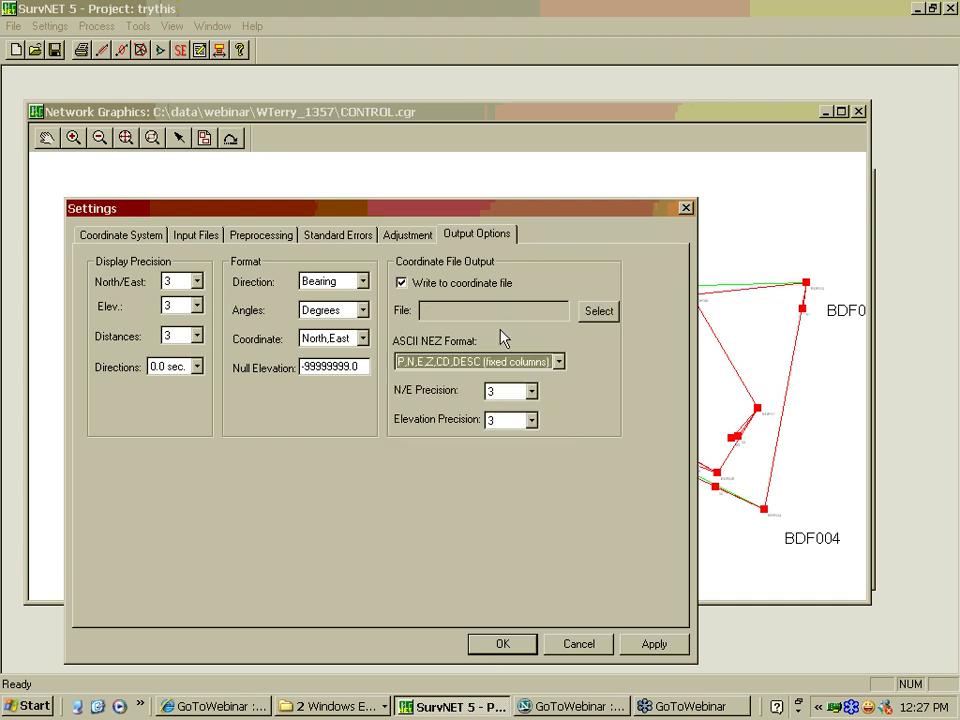
left_click(401, 284)
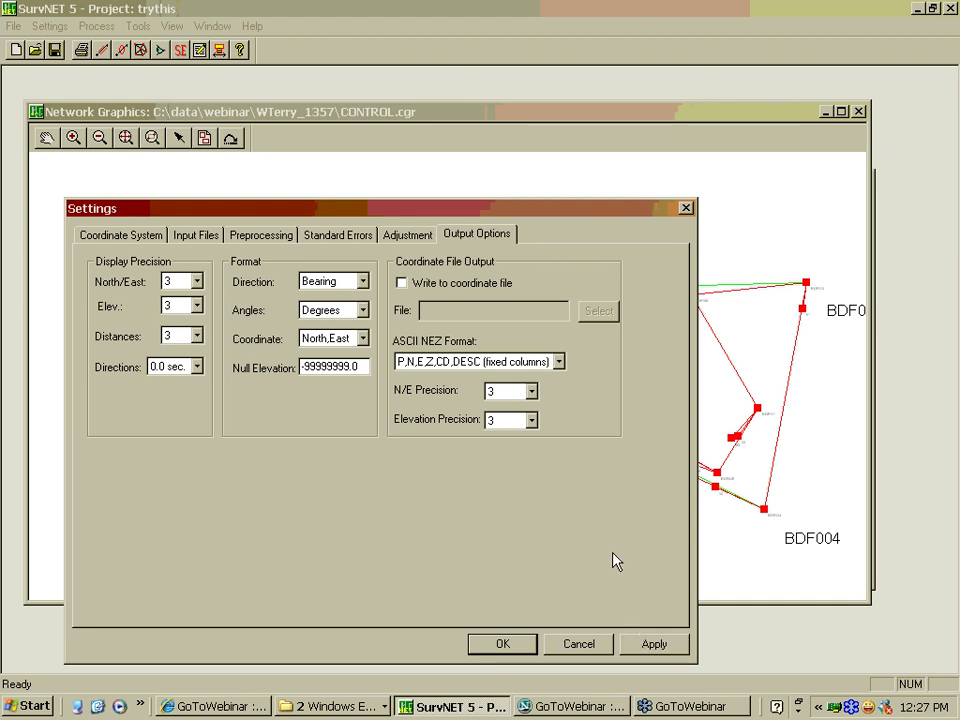
left_click(503, 646)
left_click(408, 236)
left_click(340, 236)
left_click(277, 241)
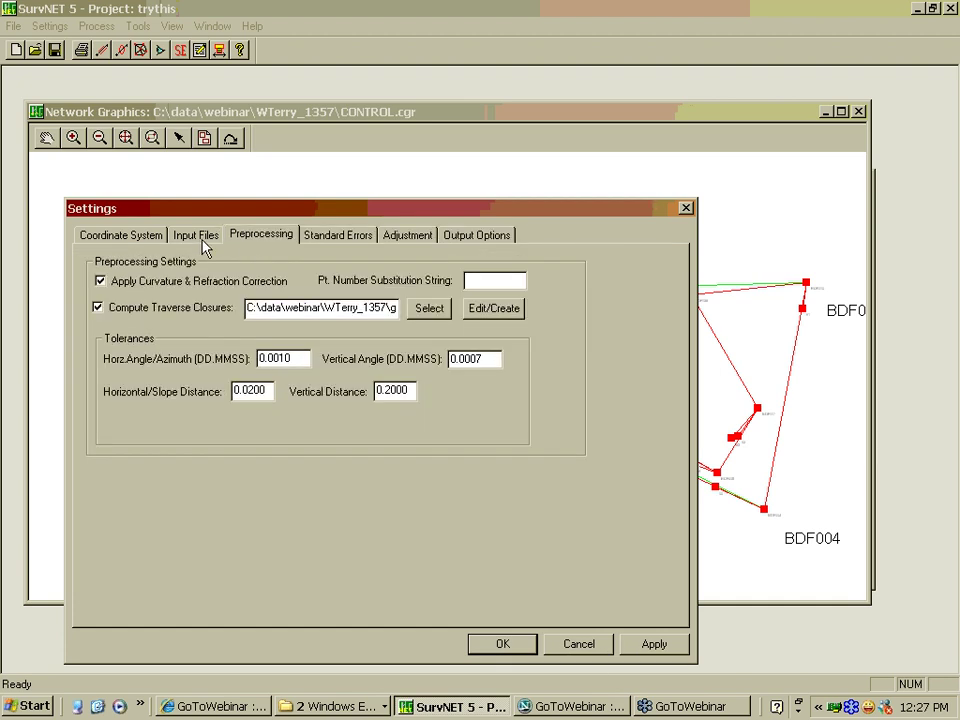
left_click(204, 241)
left_click(150, 240)
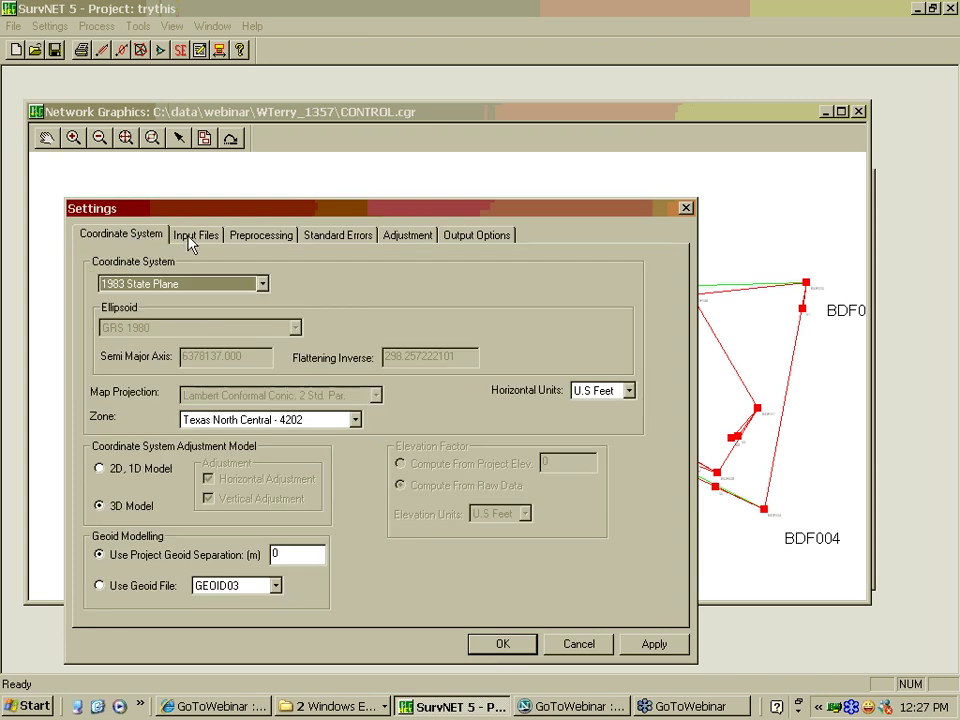
left_click(200, 240)
left_click(237, 240)
left_click(320, 240)
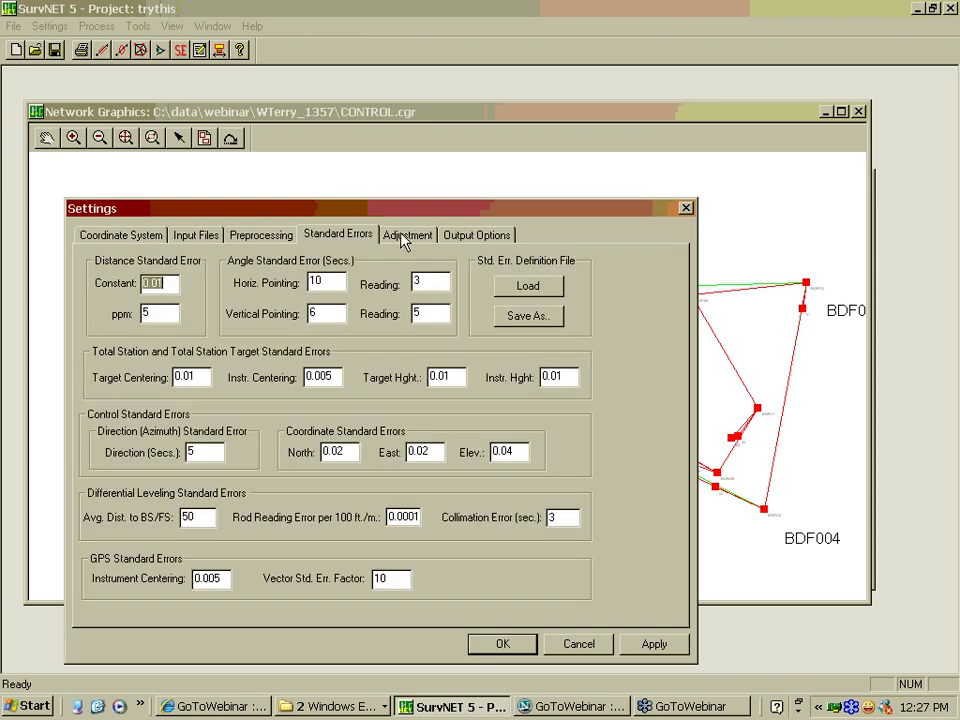
left_click(405, 236)
left_click(477, 236)
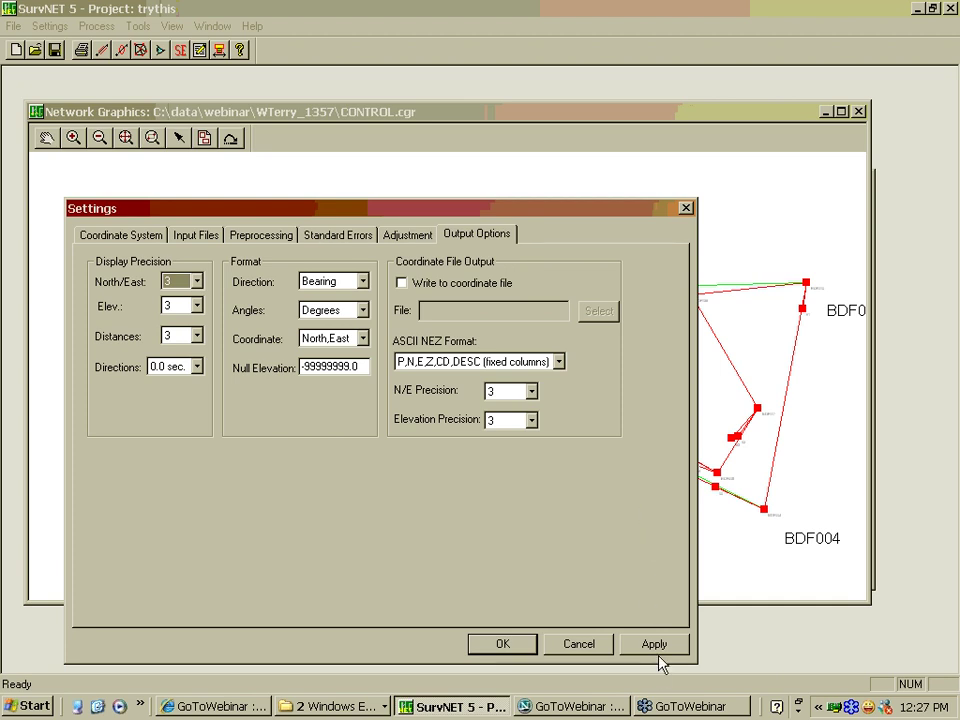
Apply the project settings and run the network adjustment from the Adjust Network toolbar button
left_click(508, 646)
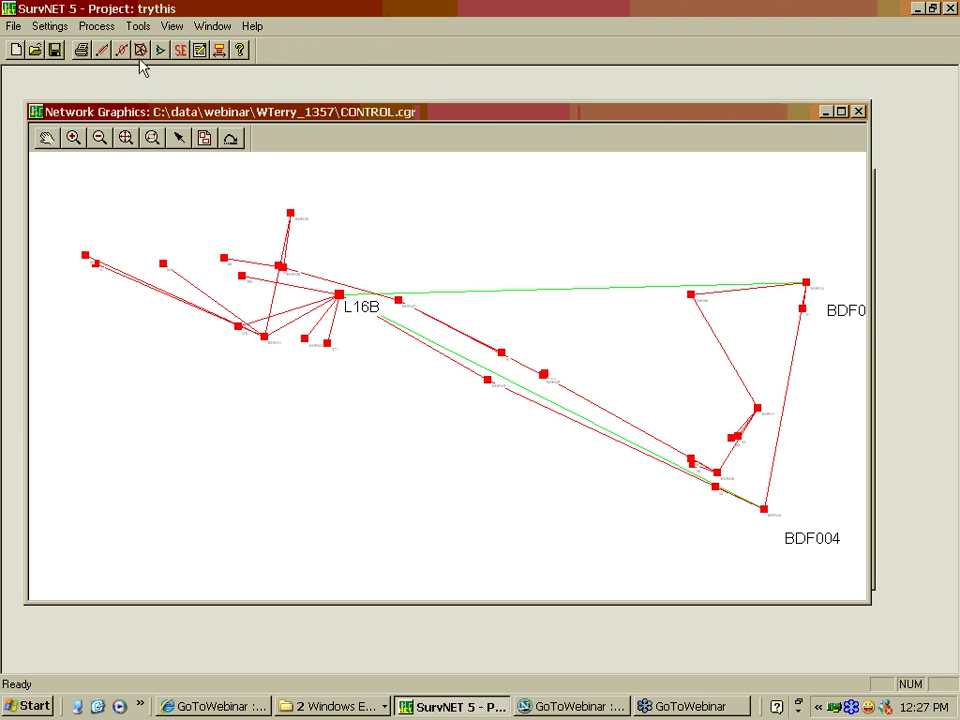
left_click(92, 28)
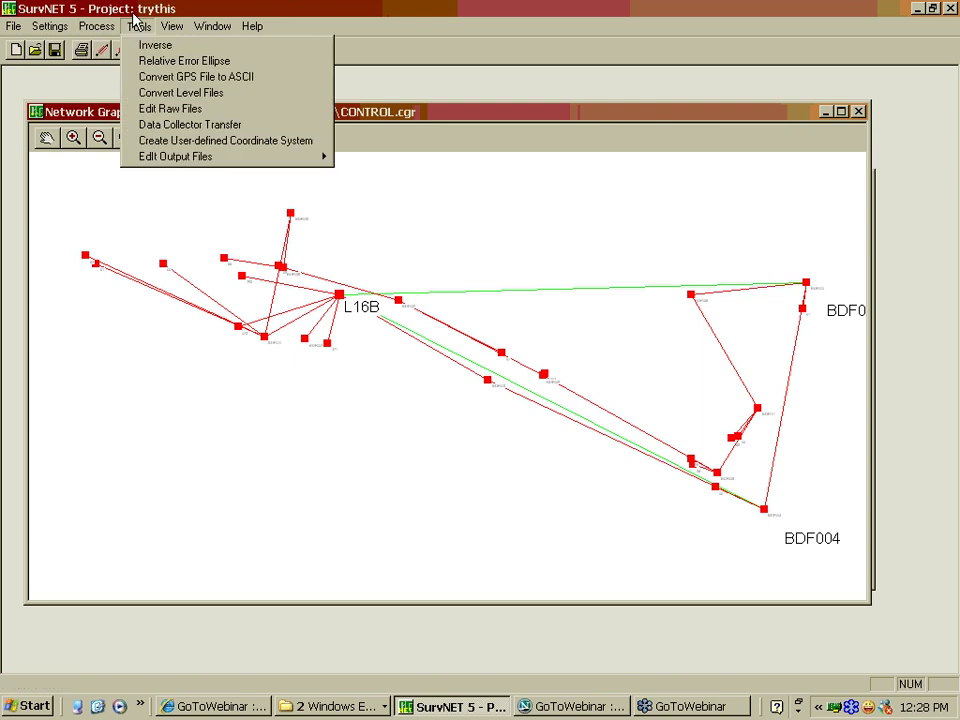
left_click(135, 26)
left_click(141, 50)
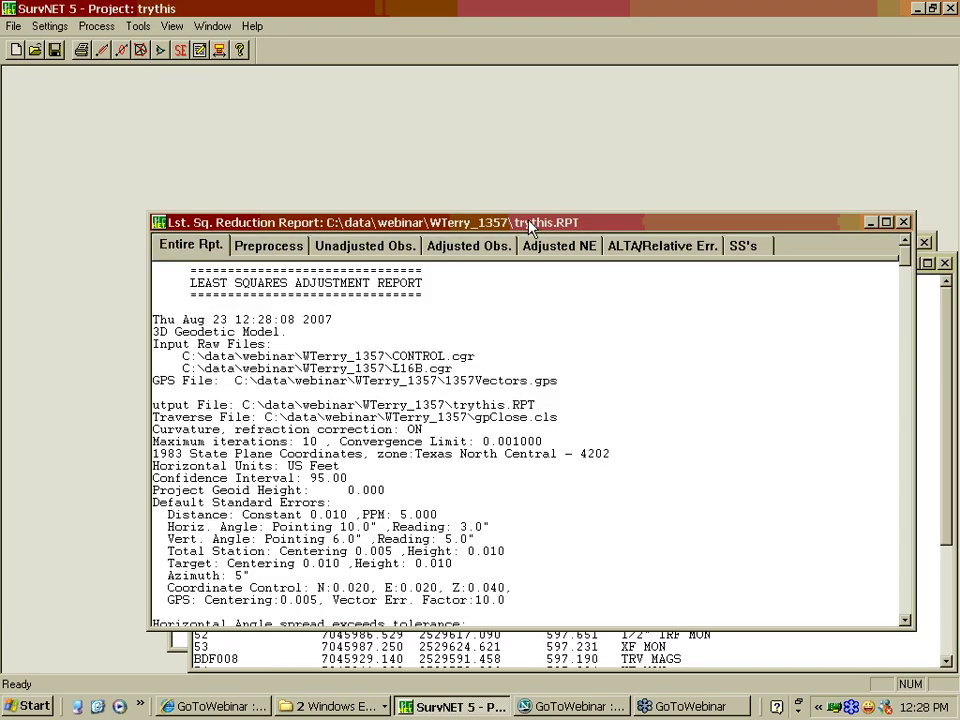
Reposition the Reduction Report and Error Report windows toward the top-left so both are visible
left_click_drag(530, 228, 408, 100)
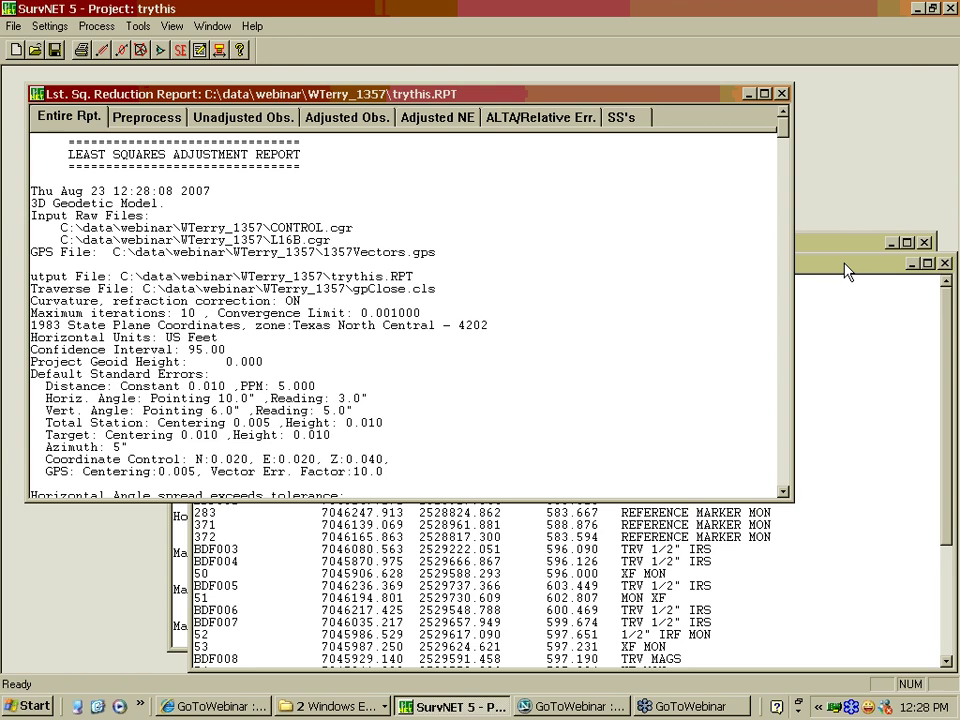
left_click(845, 265)
left_click(849, 249)
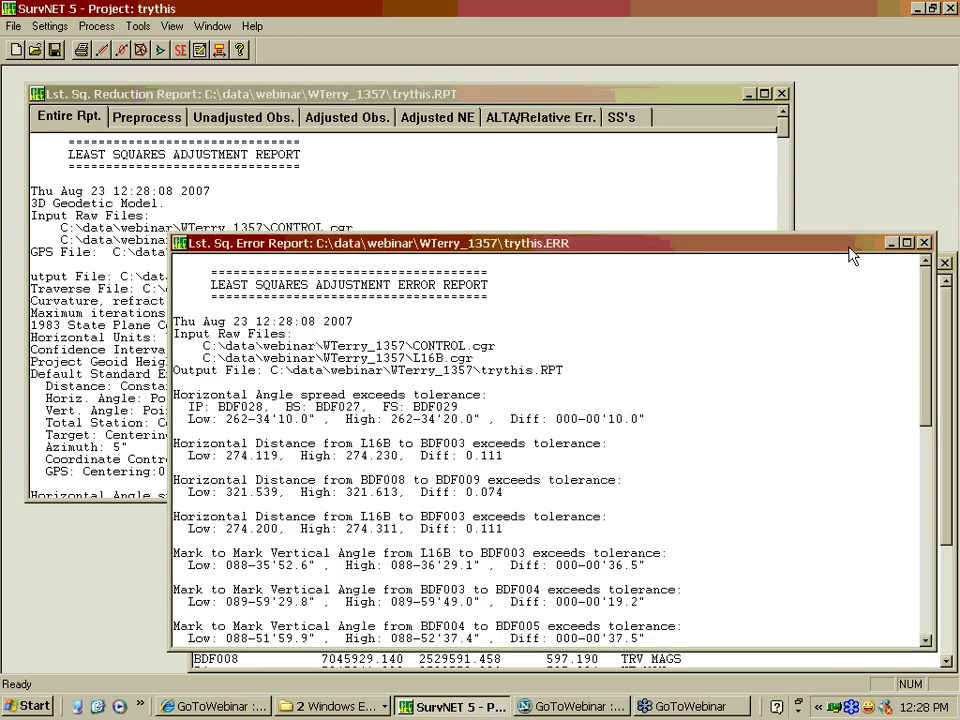
left_click_drag(849, 249, 767, 115)
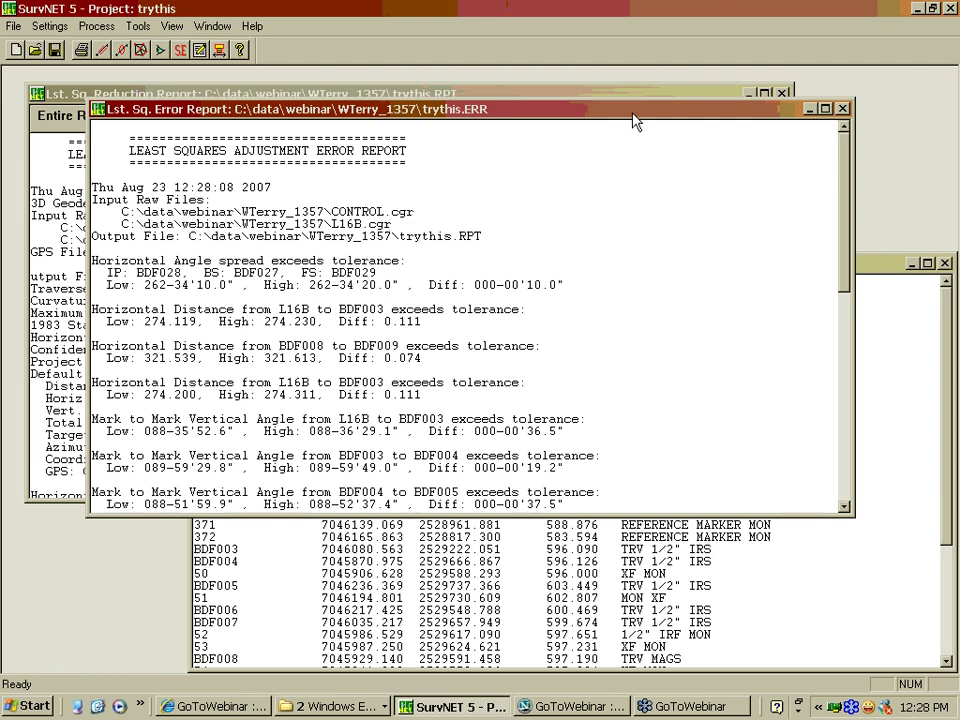
left_click_drag(633, 120, 662, 97)
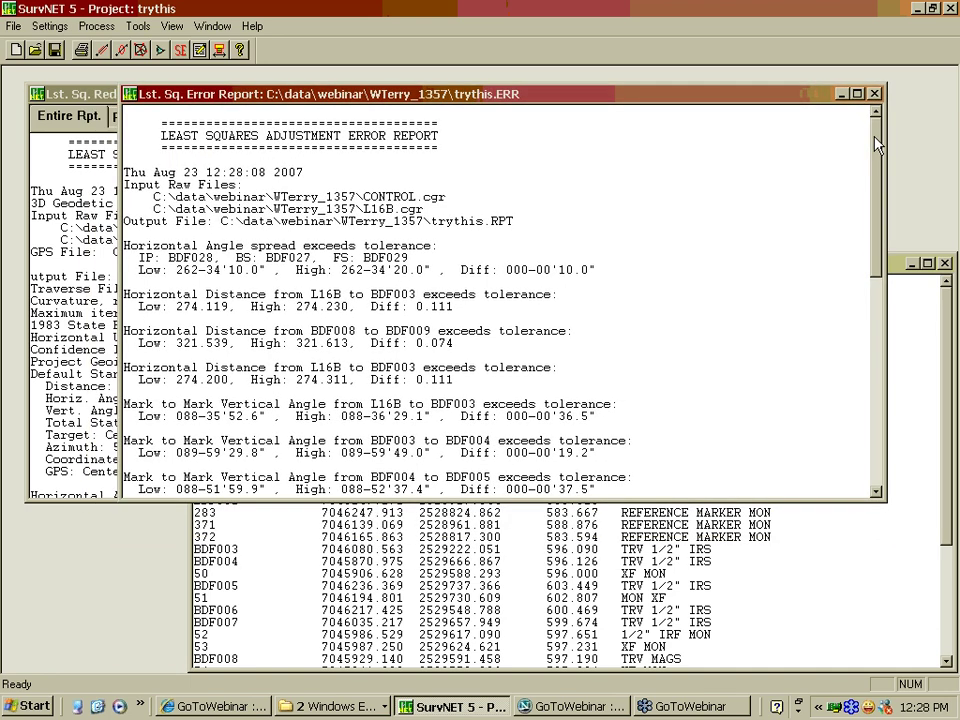
Scroll the error report to the GPS loop closure precision 1:44923 and bring the Coordinate Listing forward
left_click_drag(876, 146, 879, 372)
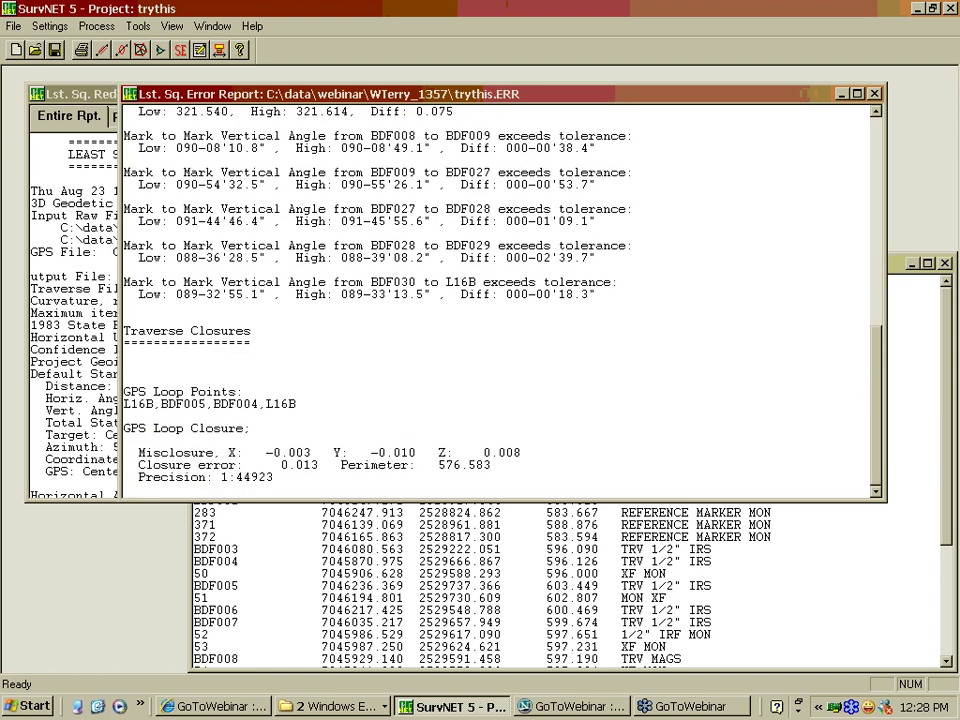
left_click_drag(878, 376, 903, 266)
left_click(903, 266)
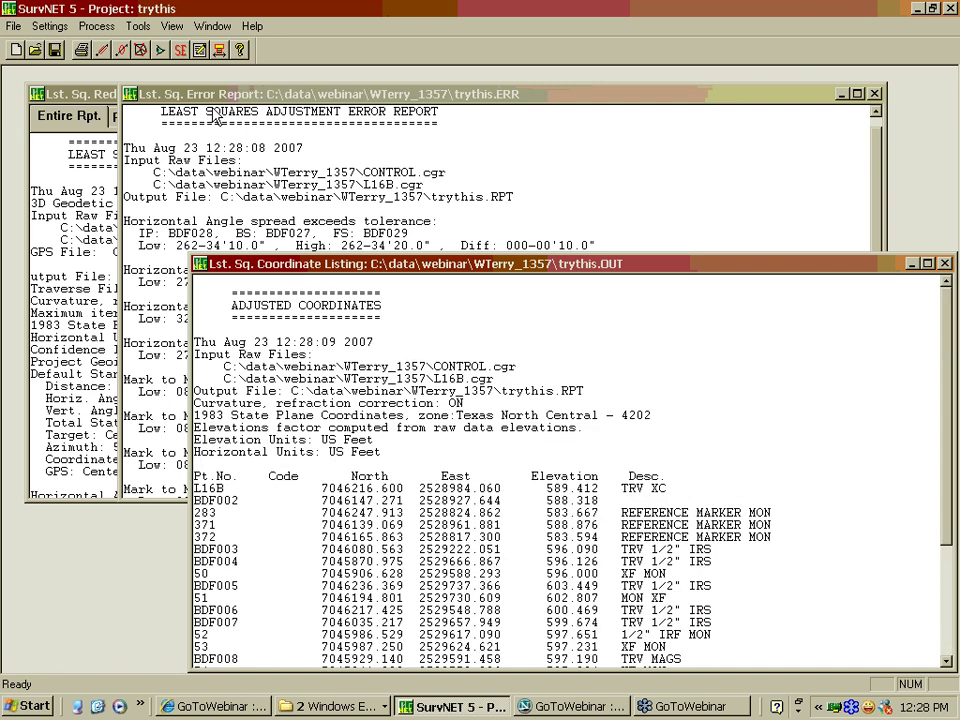
Enlarge the reduction report and browse its Preprocess, Unadjusted, Adjusted and Adjusted NE sections
left_click(108, 94)
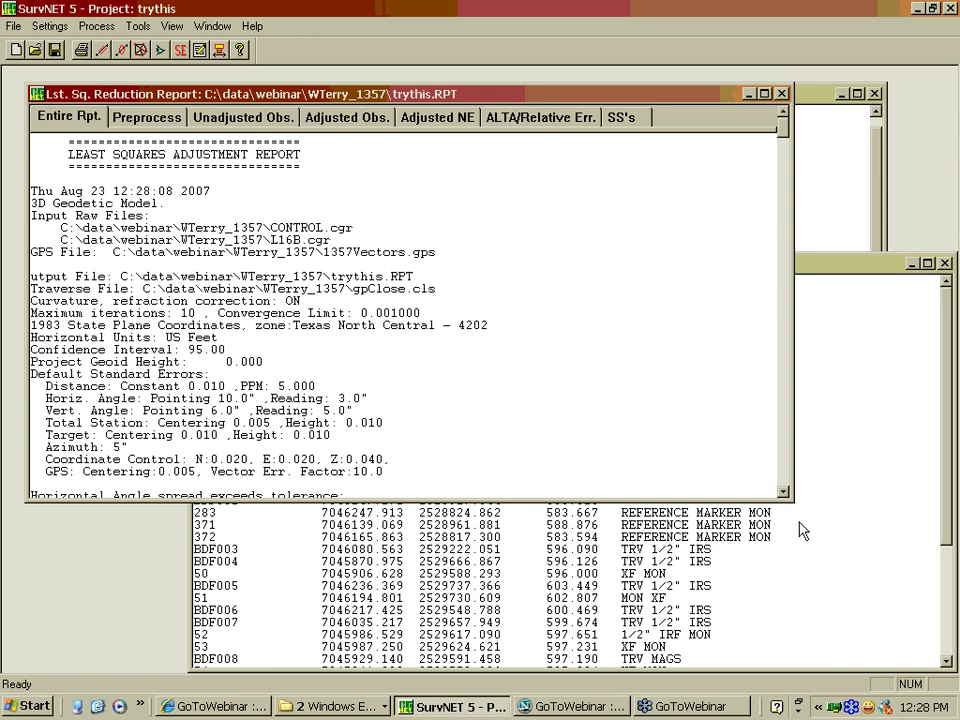
left_click_drag(787, 493, 778, 640)
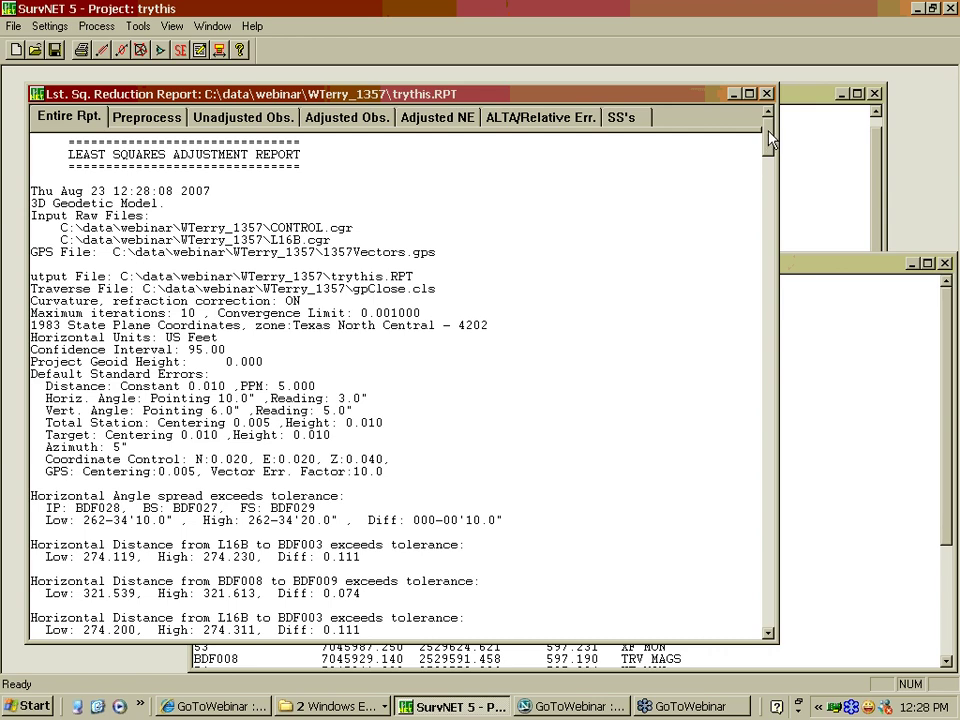
left_click(140, 117)
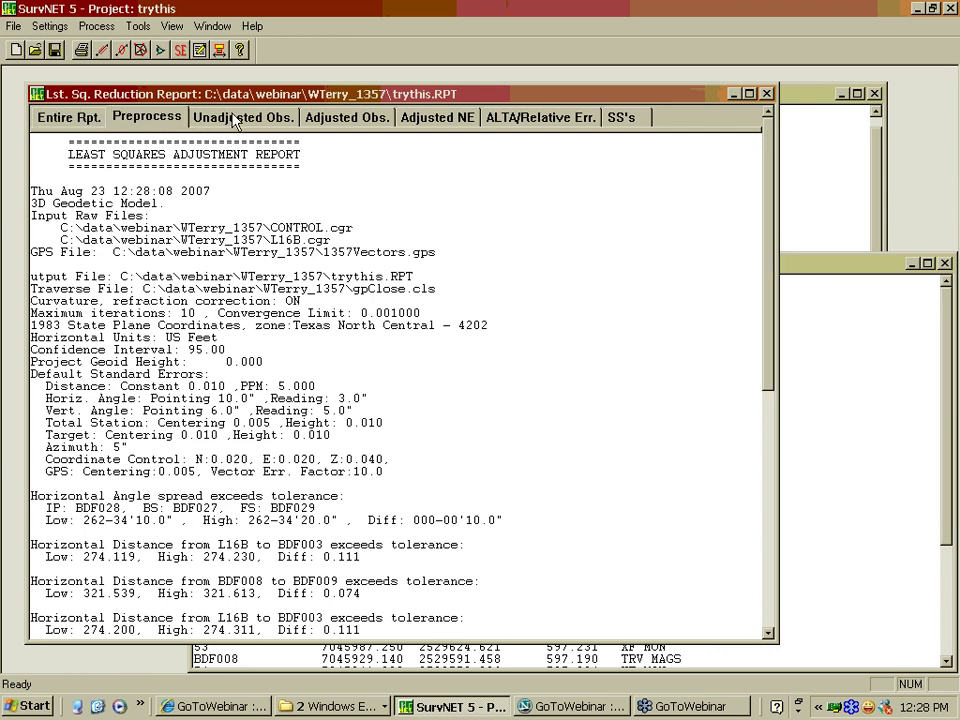
left_click(237, 118)
left_click(345, 117)
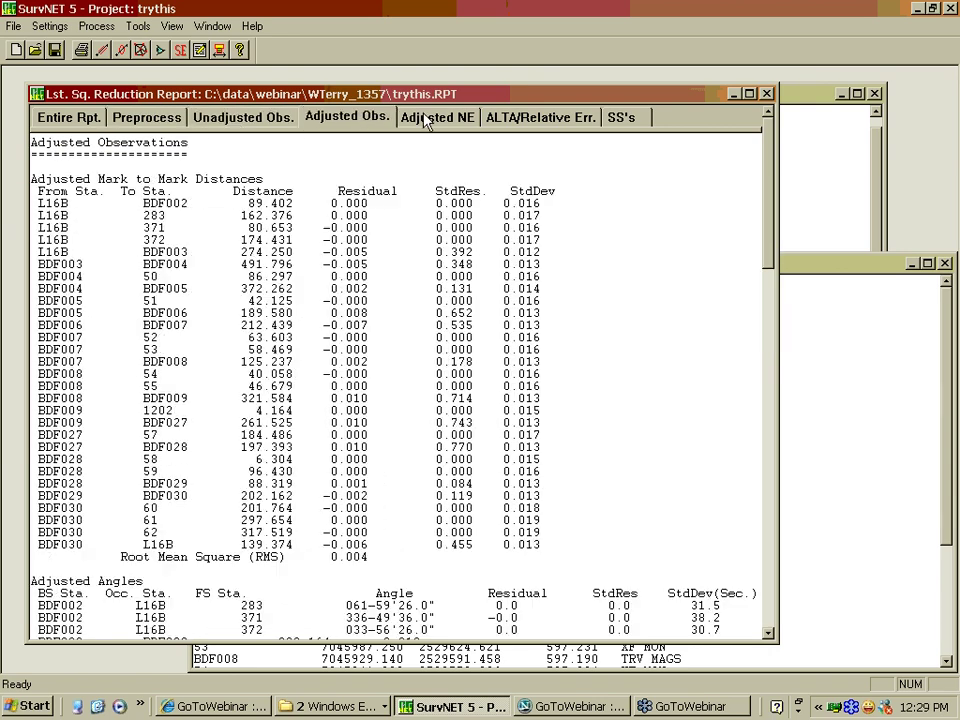
left_click(430, 117)
Check the ALTA/Relative Err. and SS's sections, then display the Entire Rpt. from its header
left_click(533, 118)
left_click(613, 118)
left_click(530, 117)
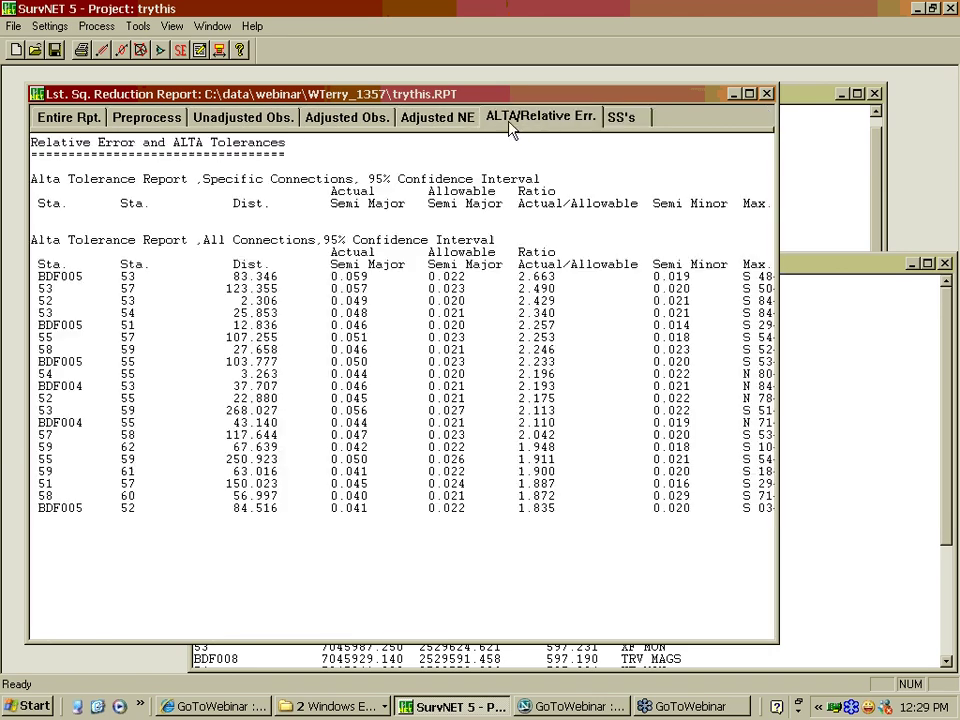
left_click(83, 125)
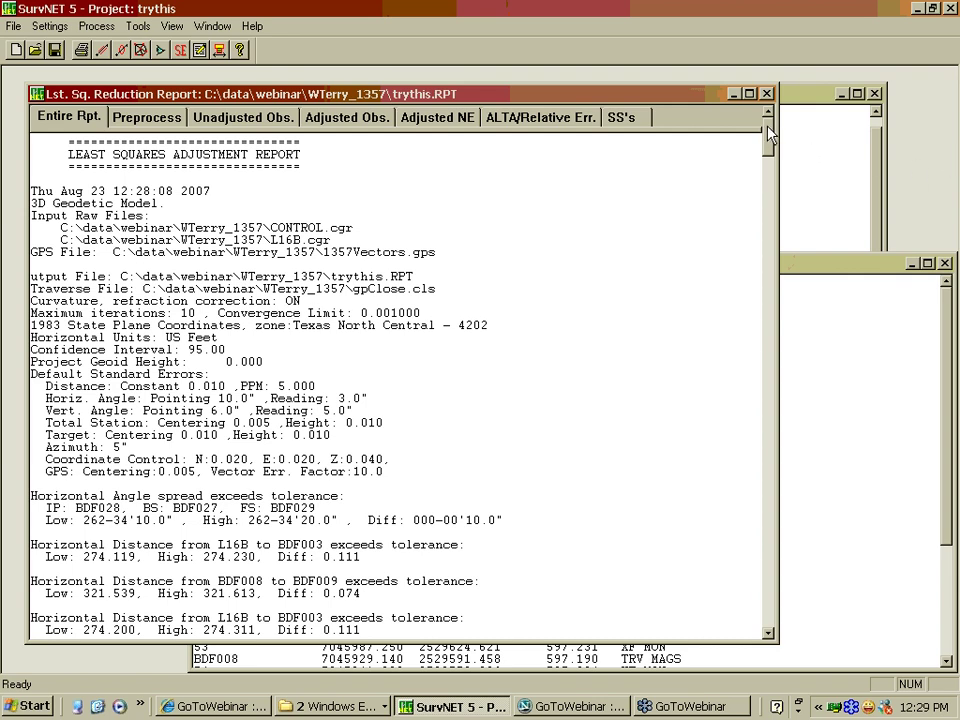
Scroll through the angle and distance tolerance warnings to the 3-Dimensional Adjustment Report header
left_click_drag(768, 133, 771, 160)
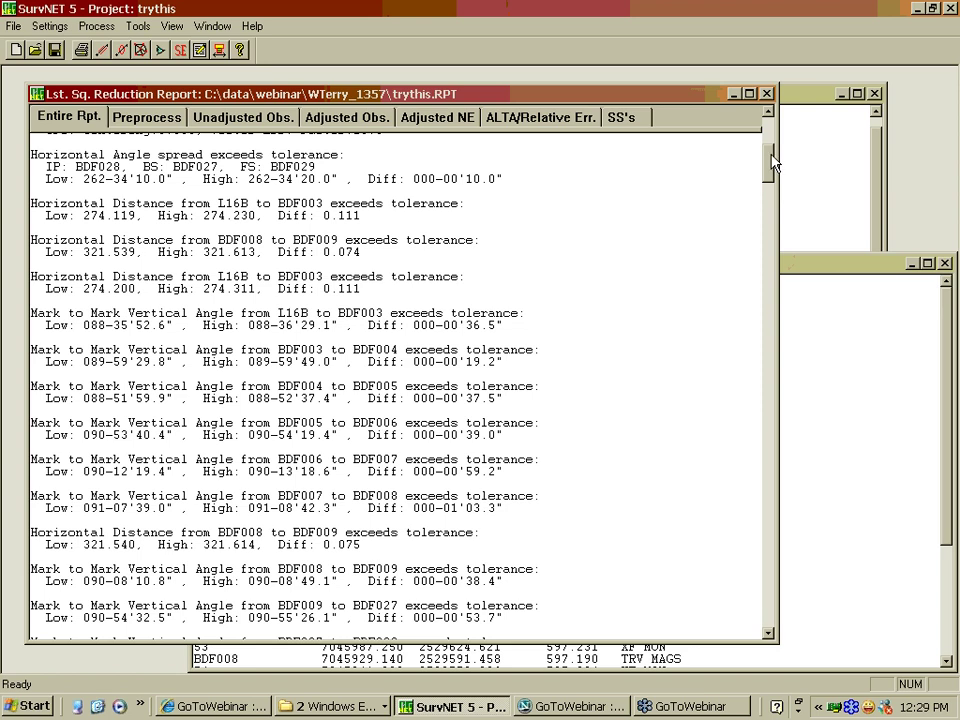
left_click_drag(772, 163, 770, 150)
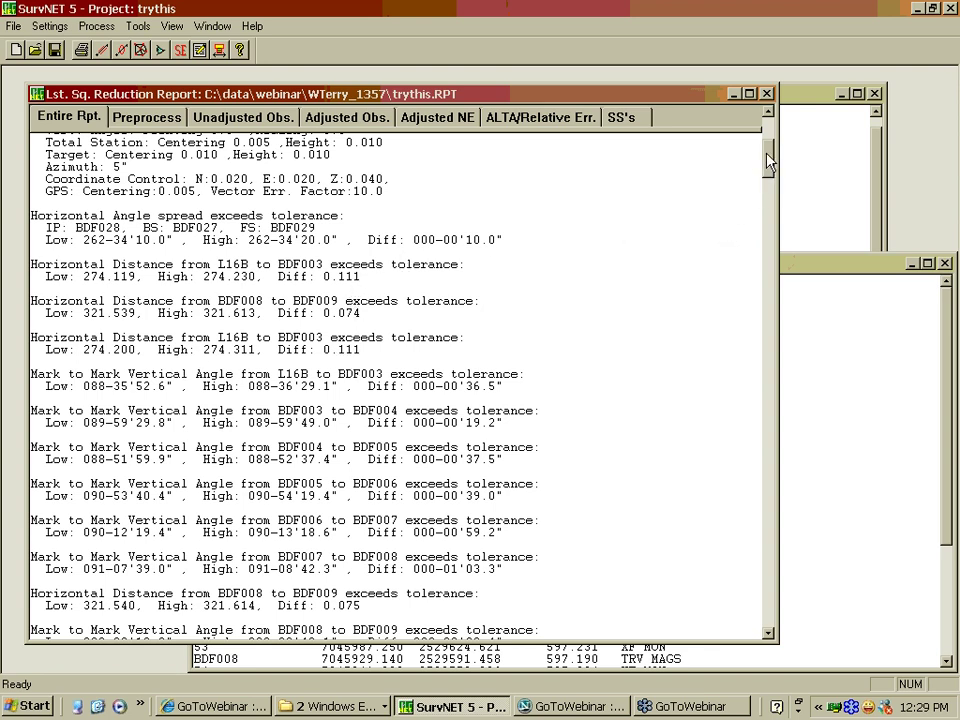
left_click_drag(768, 160, 768, 168)
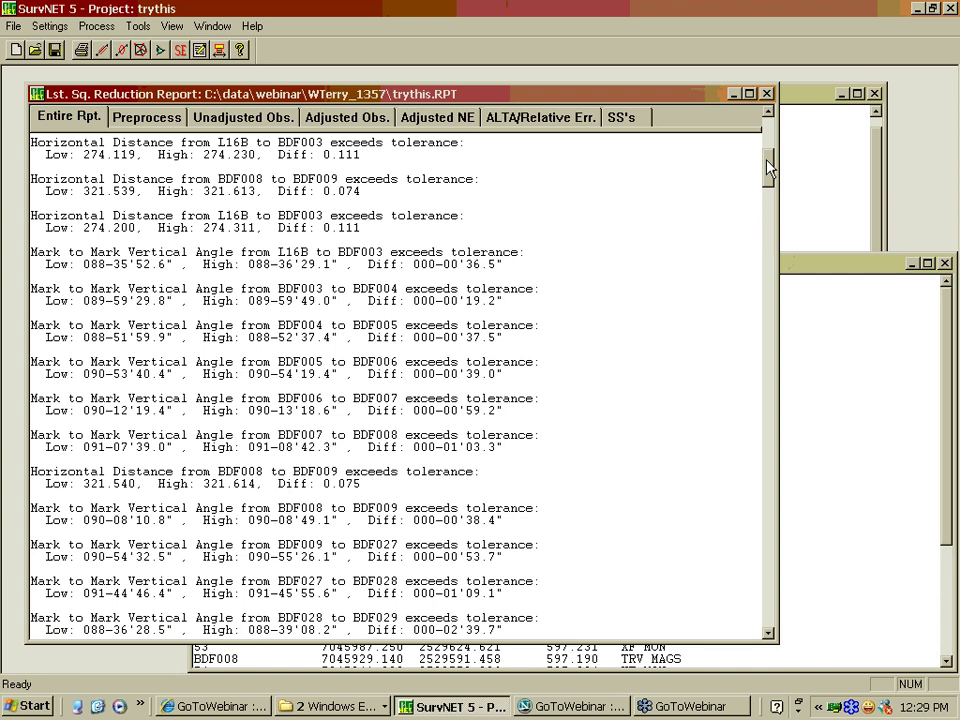
left_click_drag(768, 170, 768, 172)
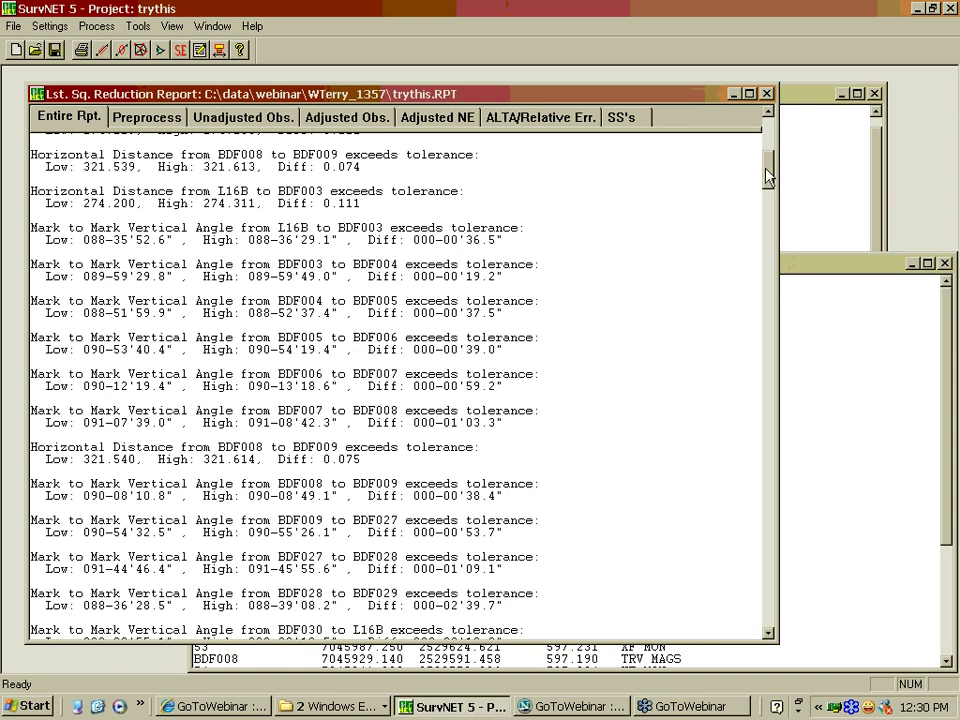
left_click_drag(767, 176, 767, 223)
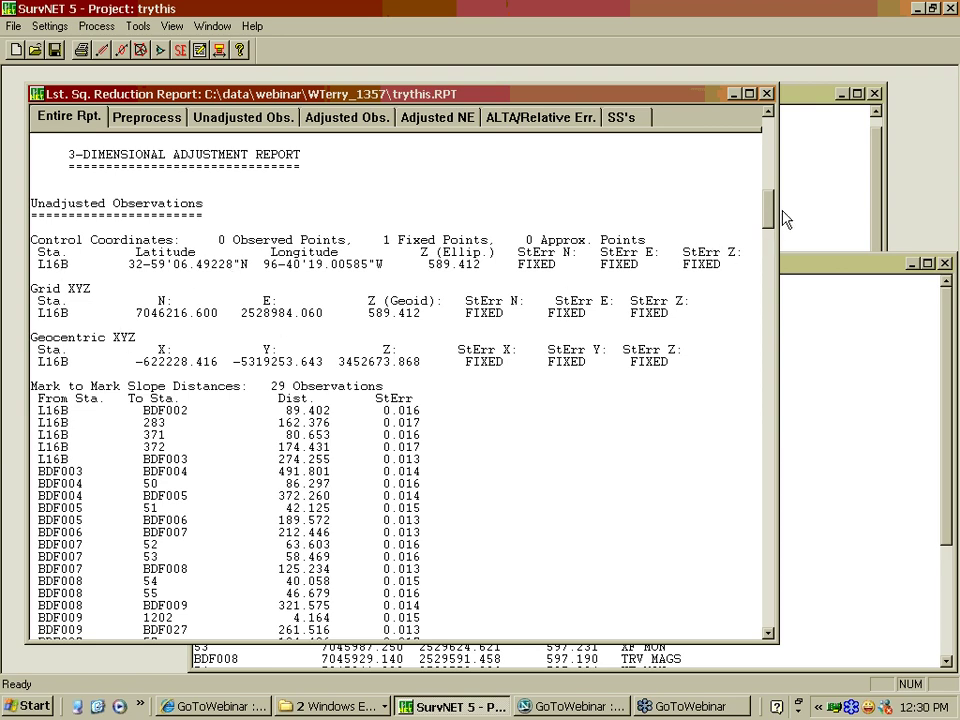
Scroll past unadjusted angles and GPS vectors to the GPS loop closure with precision 1:44923
scroll(773, 213, "down", 5)
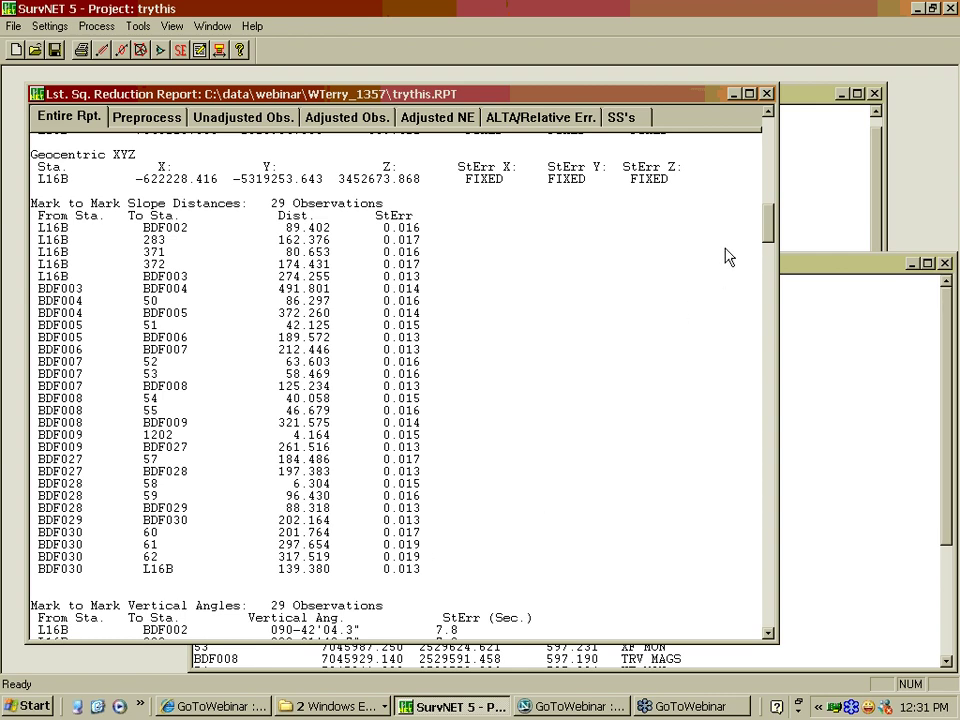
left_click_drag(768, 222, 768, 251)
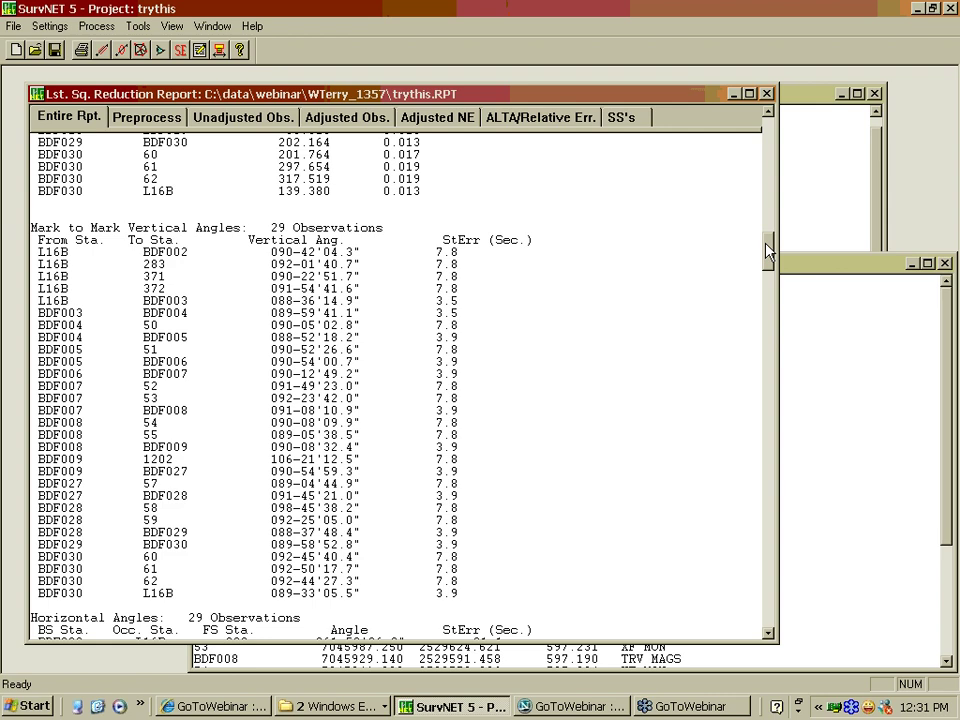
left_click_drag(768, 251, 767, 287)
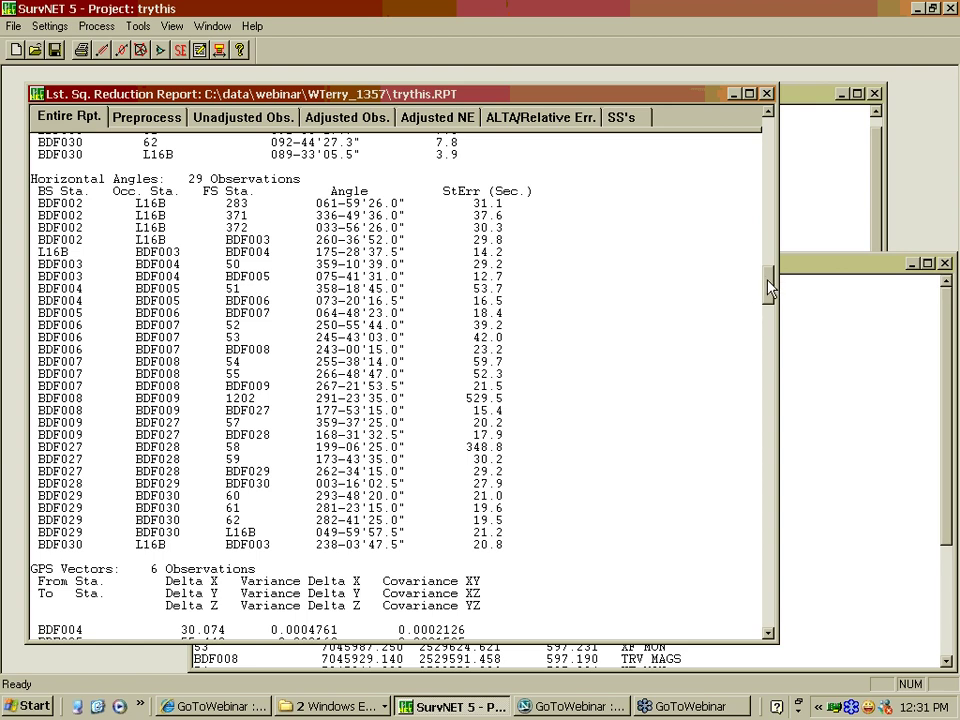
scroll(768, 287, "down", 9)
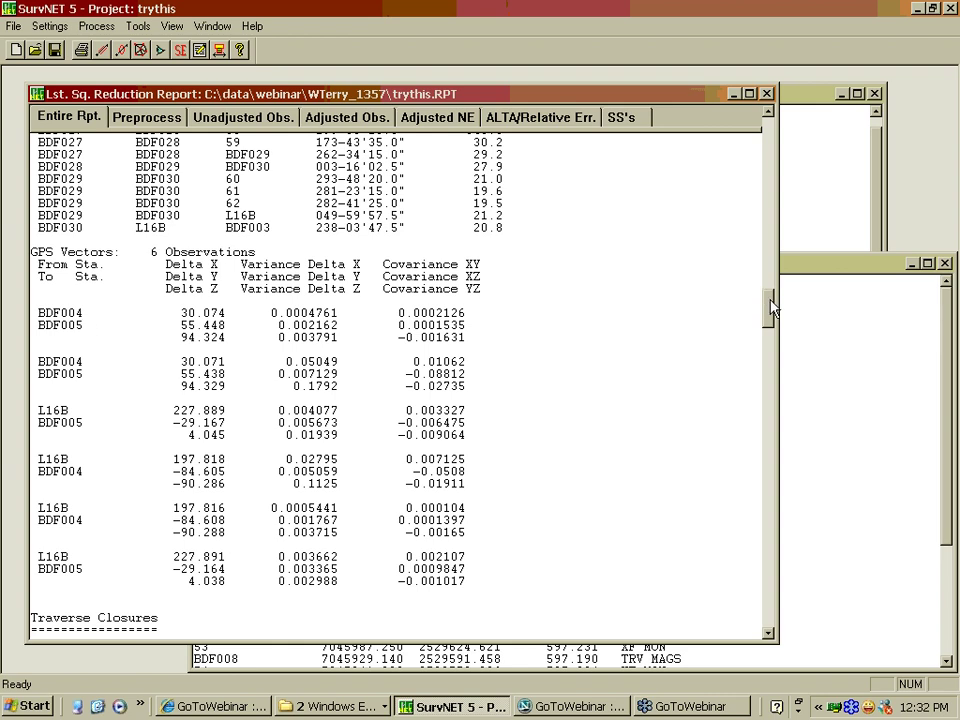
left_click_drag(771, 308, 776, 347)
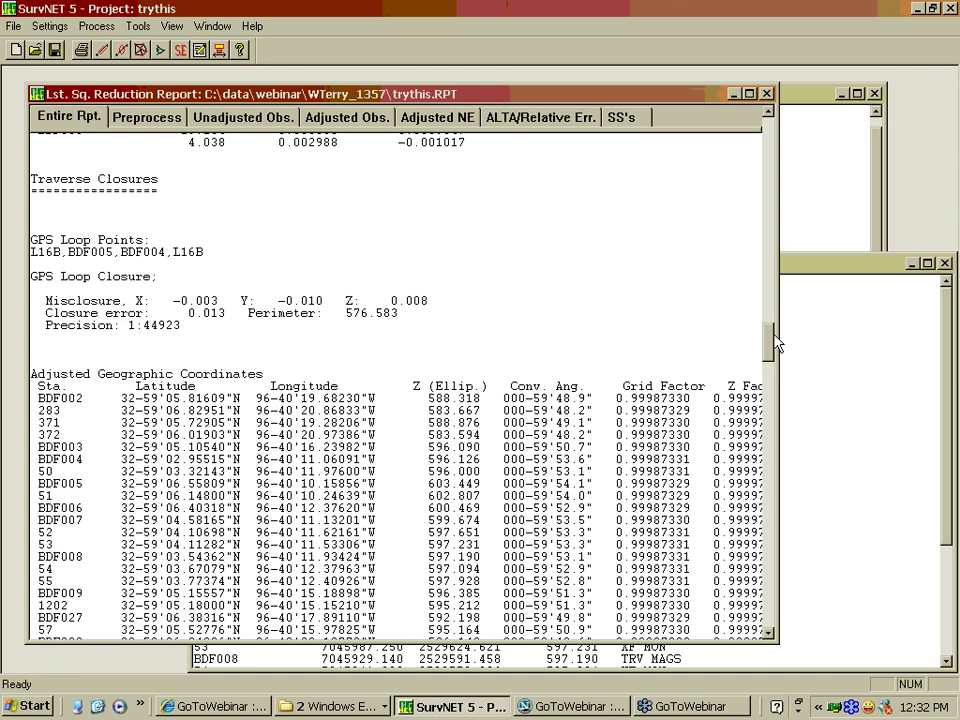
Scroll past error ellipses and ALTA tolerances to the Adjusted Mark to Mark Distances, RMS 0.004
left_click_drag(776, 343, 772, 418)
left_click_drag(770, 418, 770, 438)
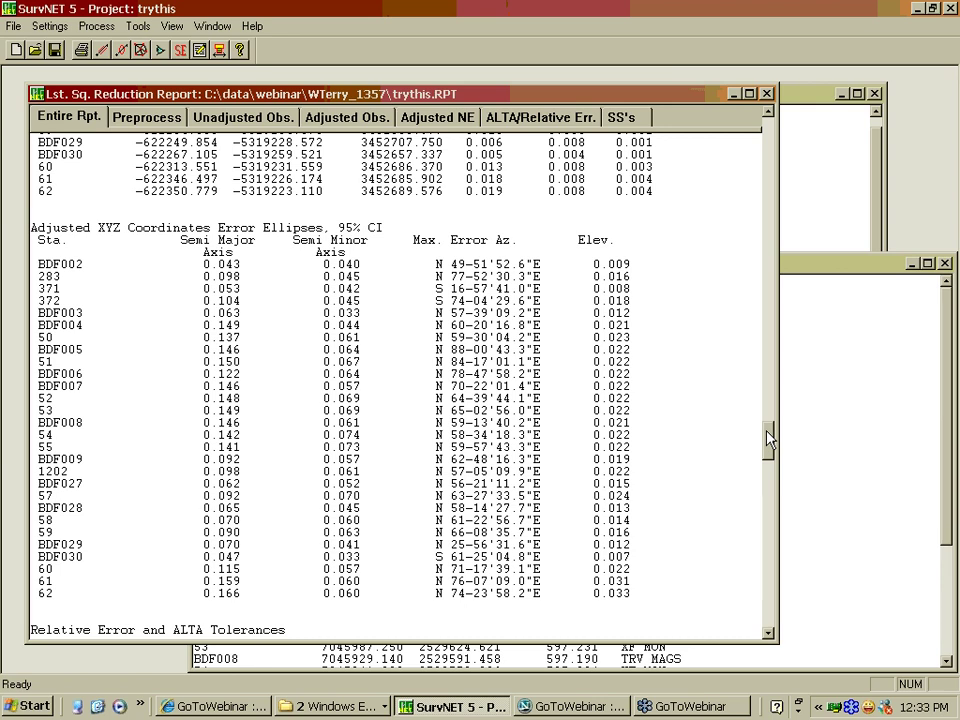
left_click_drag(768, 437, 768, 476)
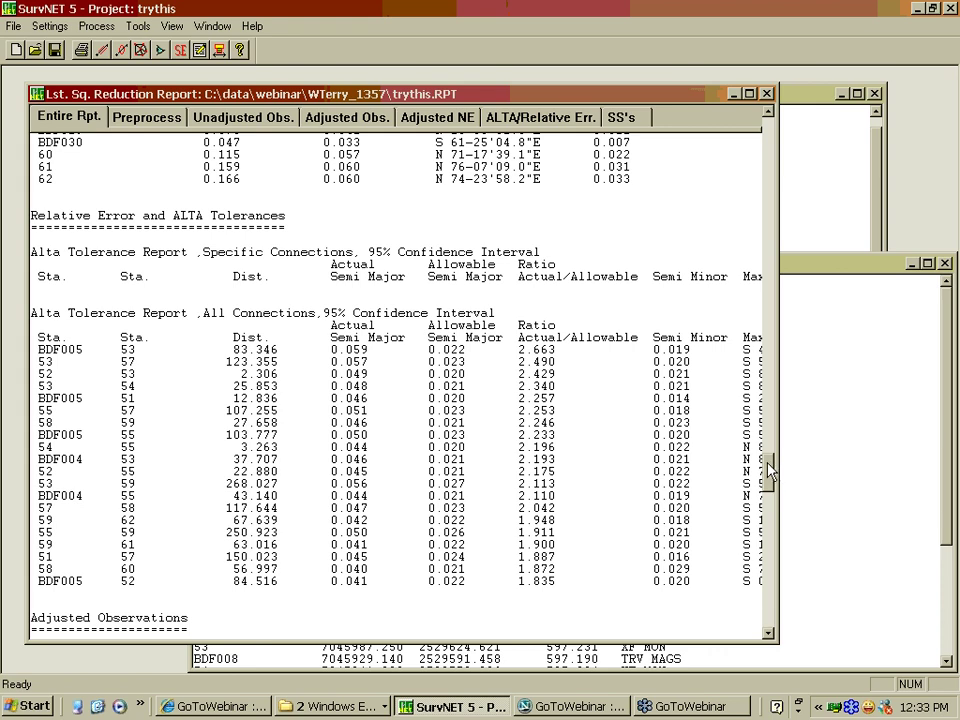
left_click_drag(768, 470, 768, 505)
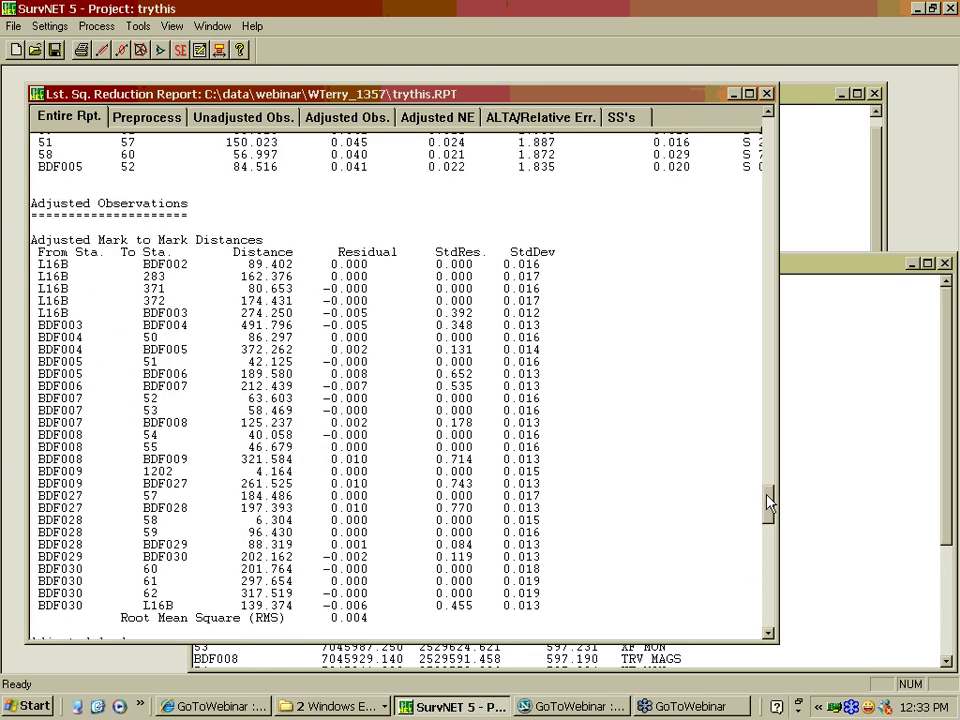
left_click_drag(768, 503, 768, 505)
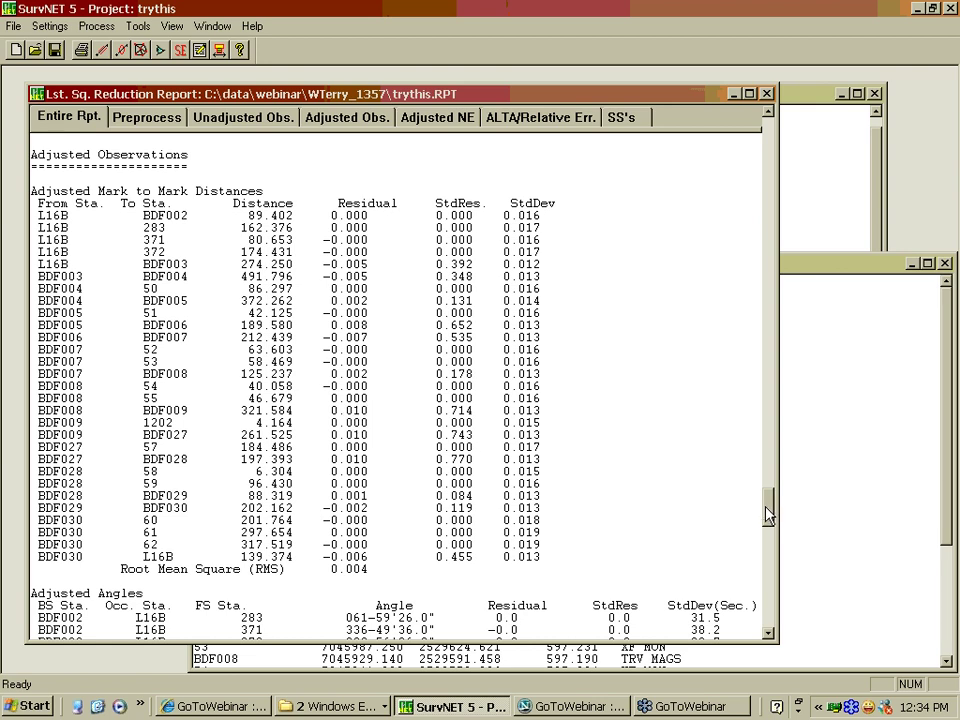
Scroll to the residuals of the six GPS vector observations and the Statistics heading
left_click_drag(768, 514, 767, 544)
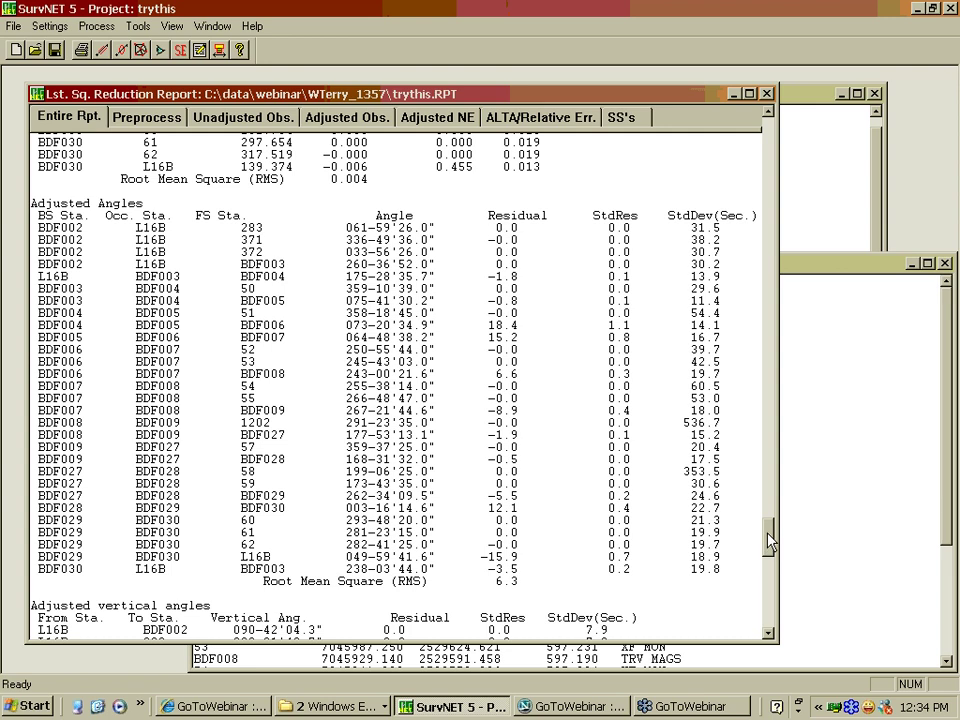
scroll(770, 541, "down", 1)
scroll(770, 541, "up", 1)
left_click_drag(770, 541, 769, 558)
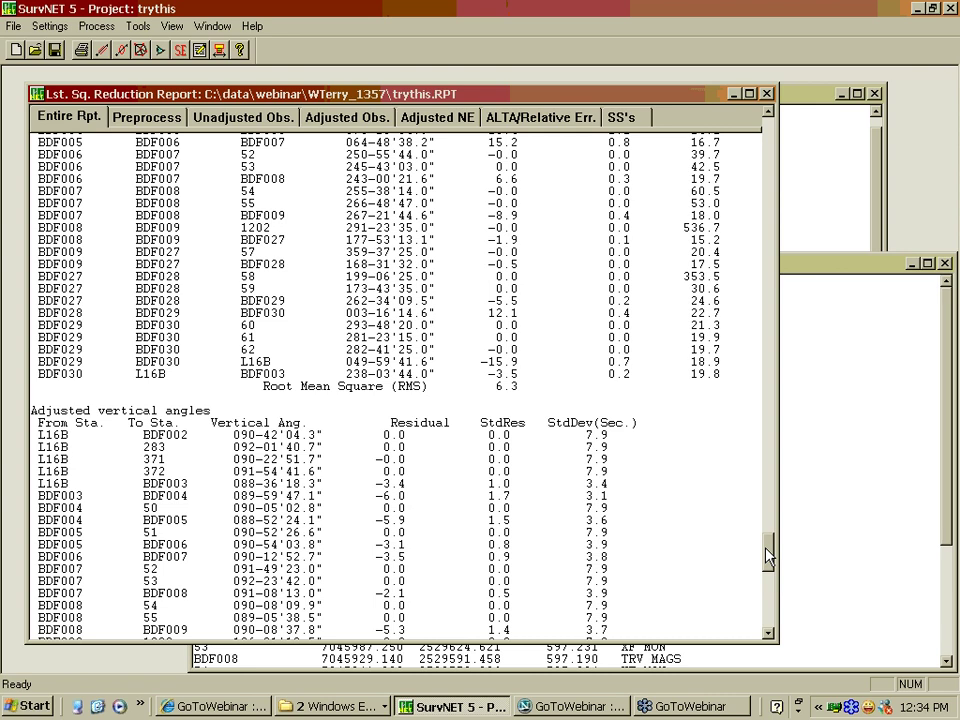
scroll(574, 400, "up", 5)
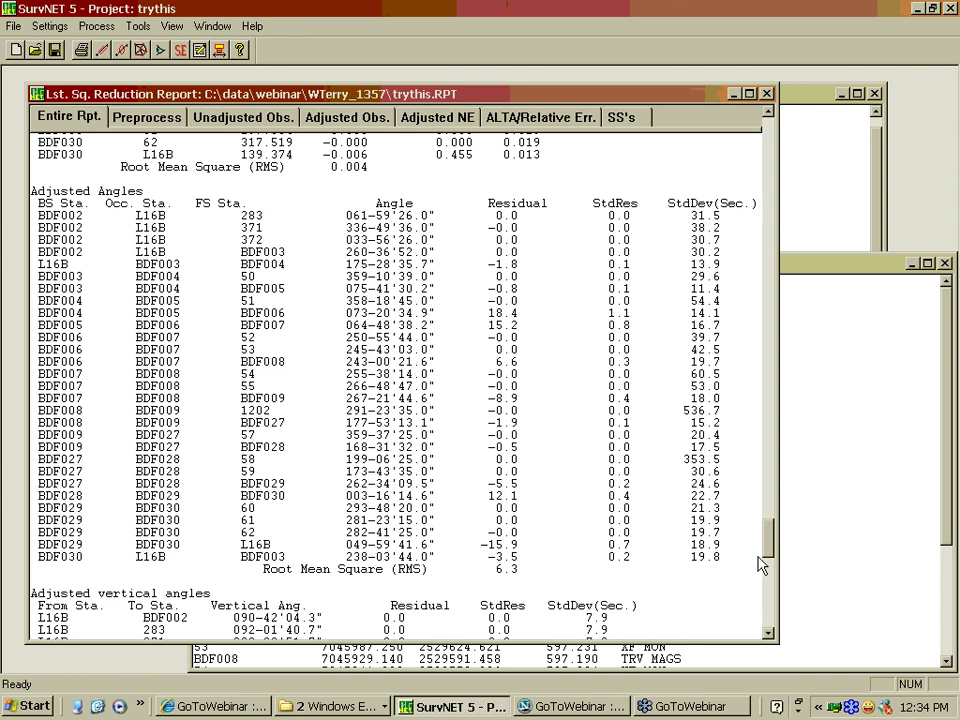
scroll(760, 565, "down", 11)
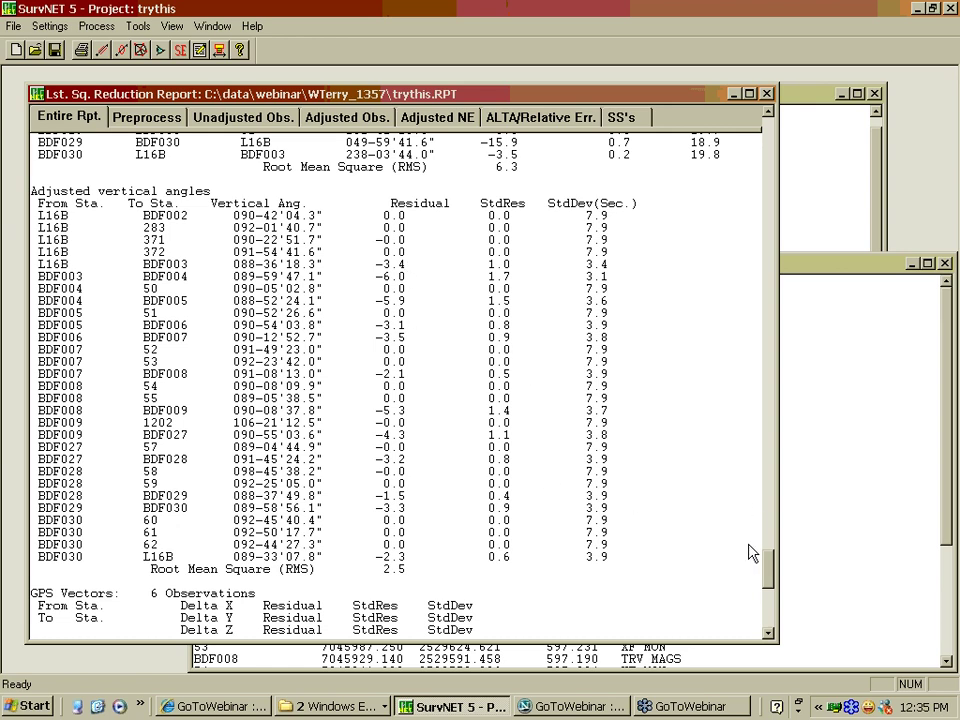
left_click_drag(778, 575, 778, 603)
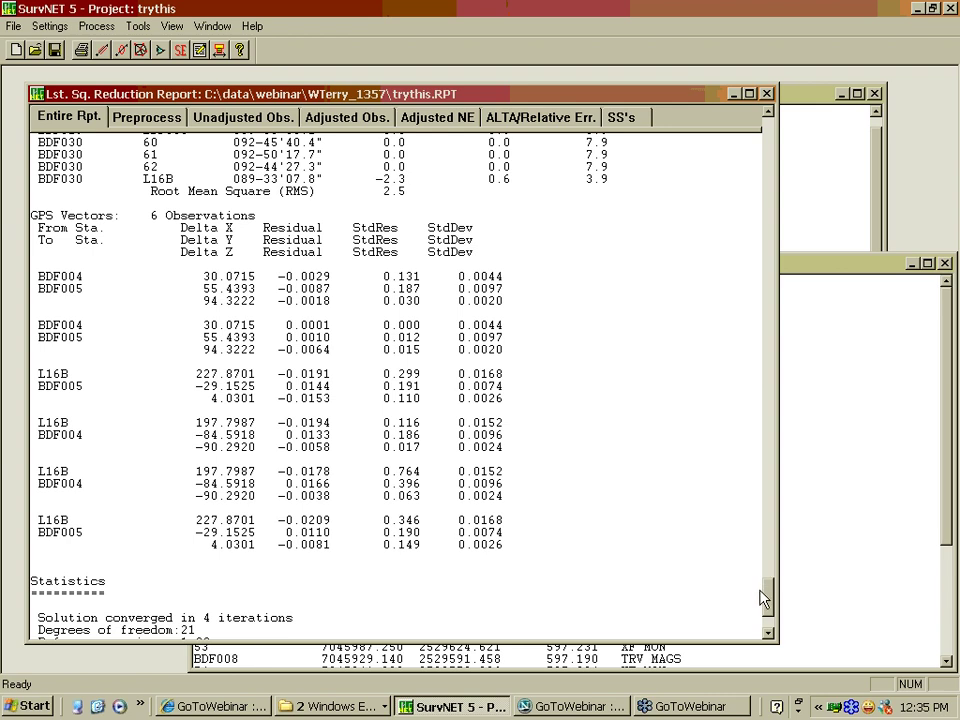
Scroll to the Statistics section: converged in 4 iterations and passed the Chi-Square test
scroll(767, 597, "down", 4)
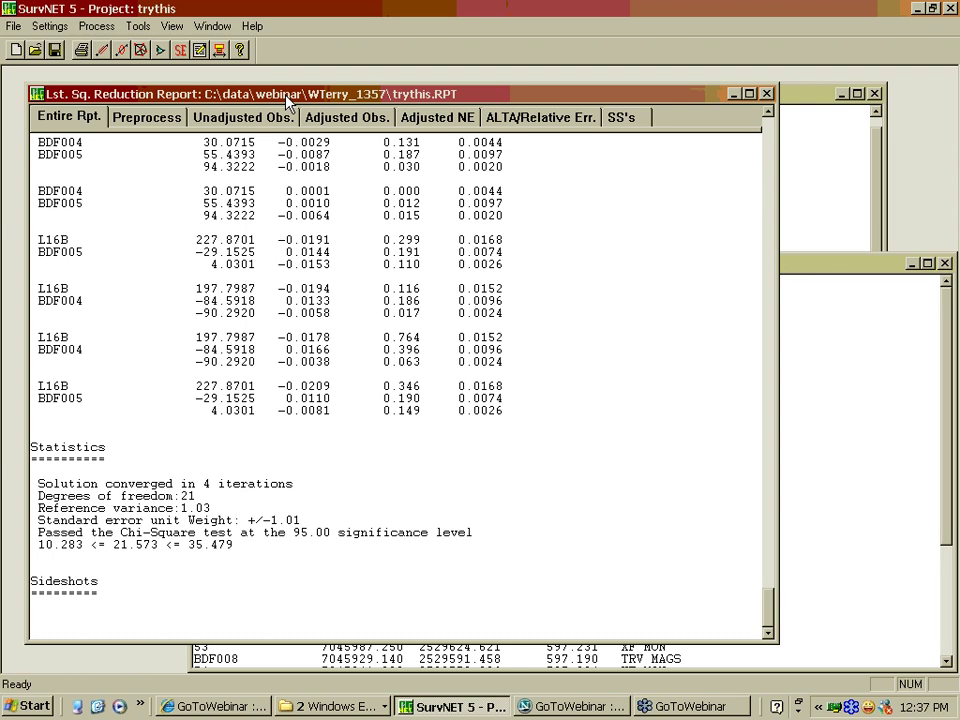
Review the Preprocess, Adjusted NE, ALTA and sideshot sections, ending on Adjusted Observations (RMS 0.004)
left_click_drag(279, 97, 281, 120)
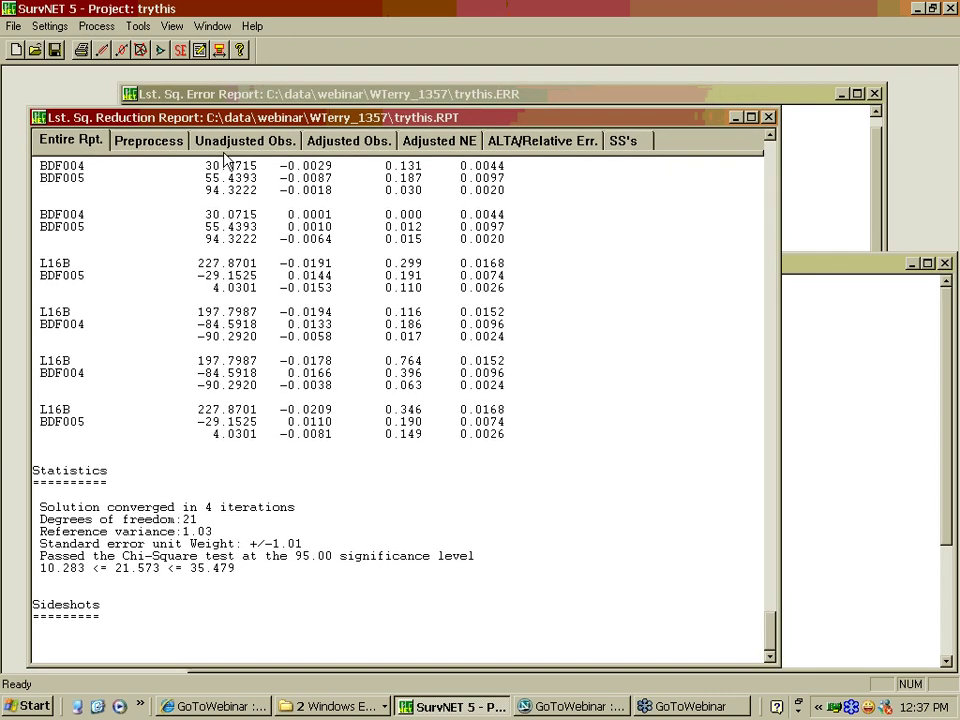
left_click(150, 141)
left_click(348, 140)
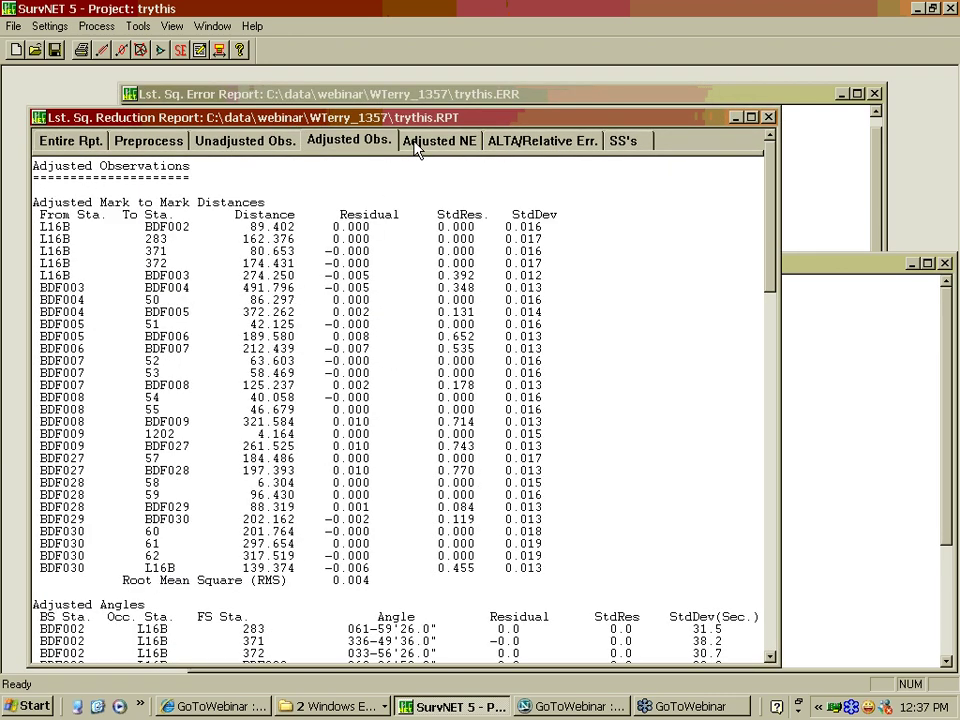
left_click(418, 146)
left_click(548, 143)
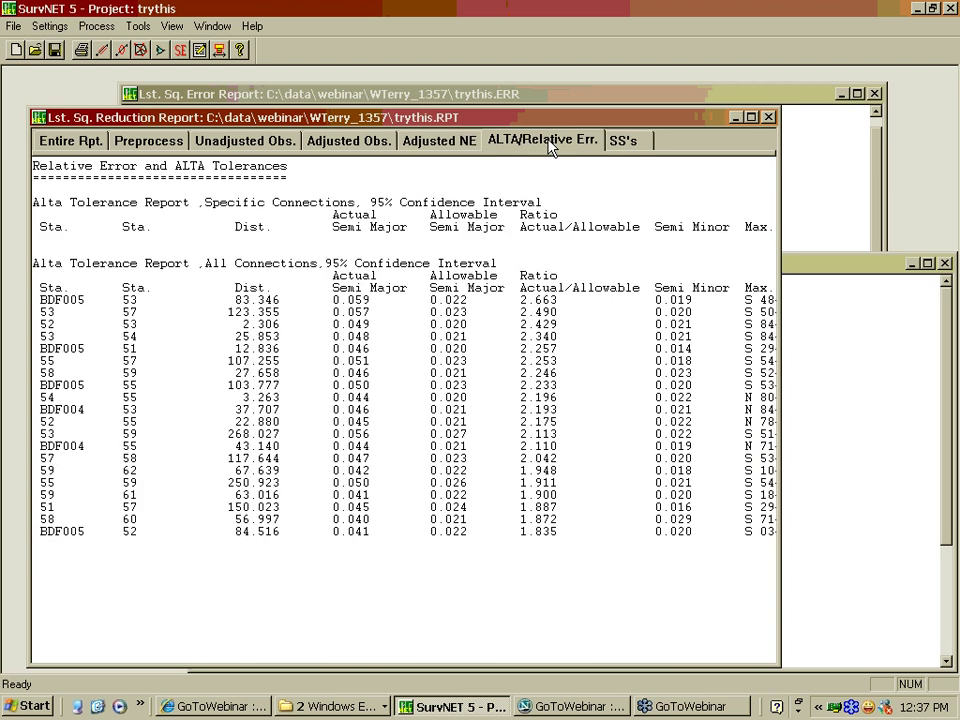
left_click(625, 141)
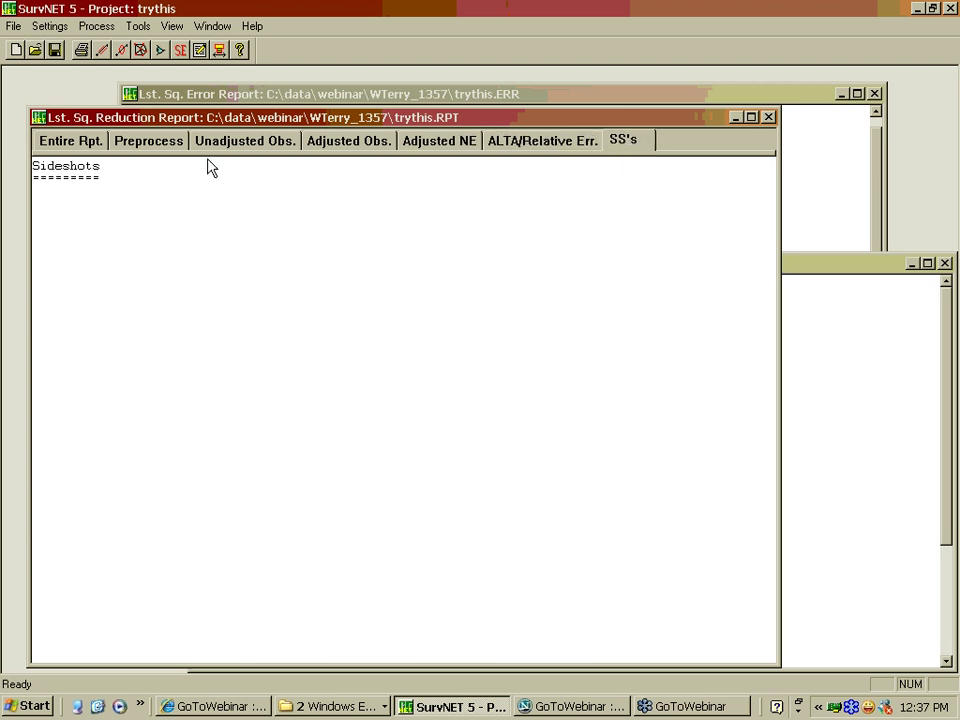
left_click(74, 142)
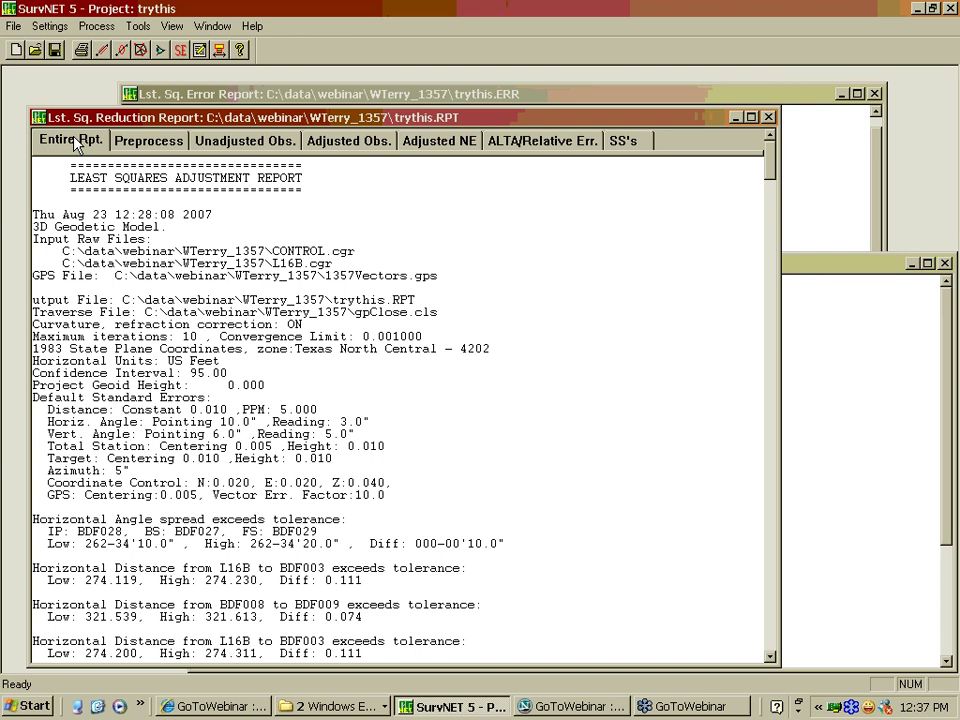
left_click(148, 141)
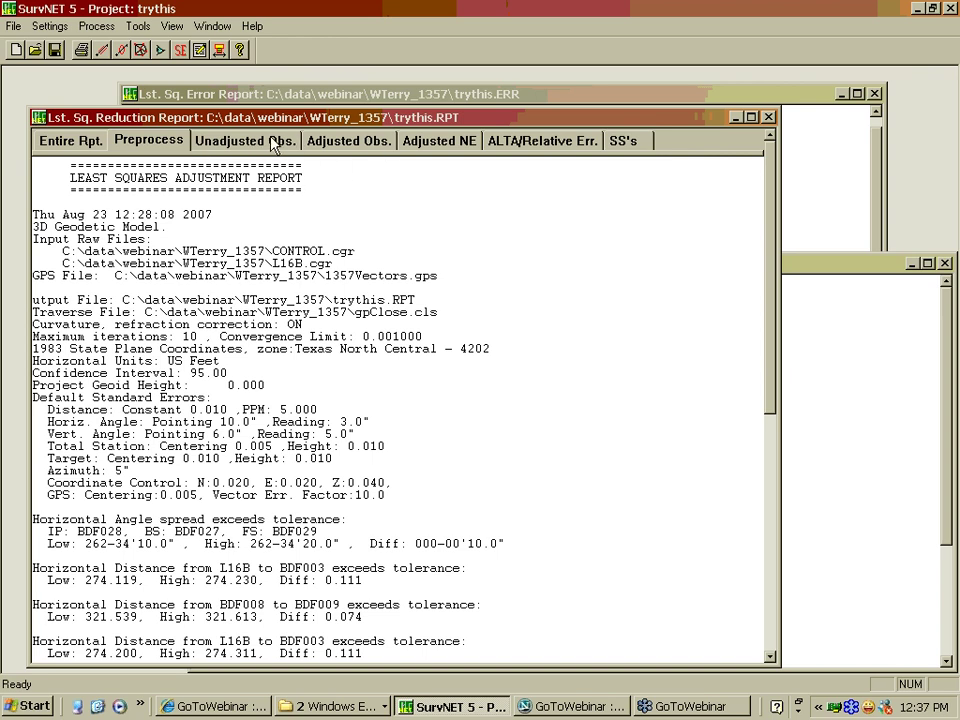
left_click(349, 141)
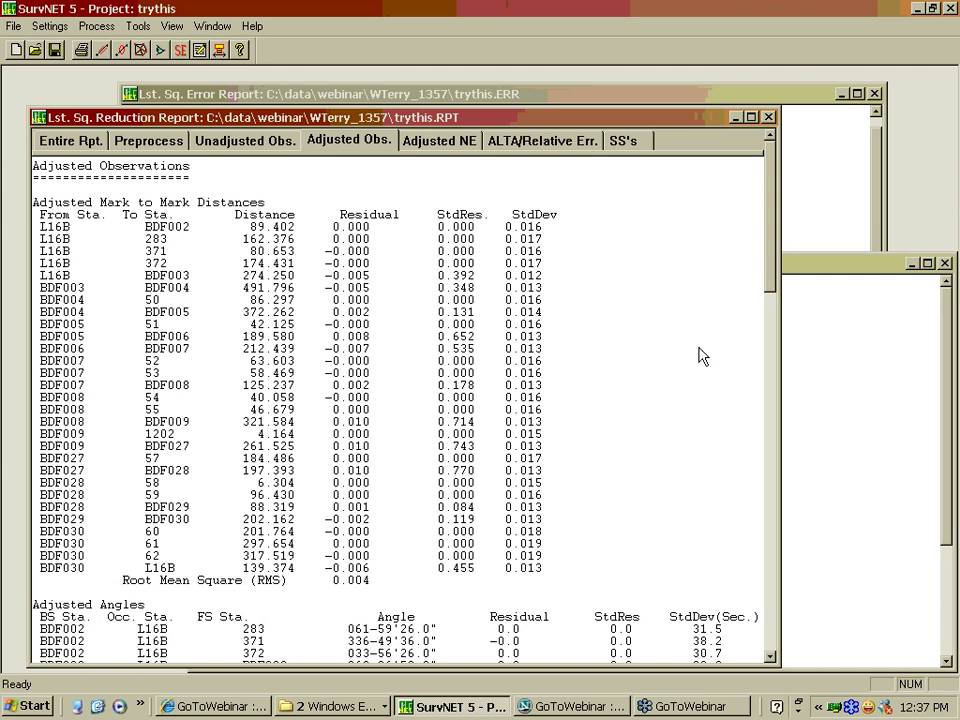
left_click_drag(775, 225, 775, 225)
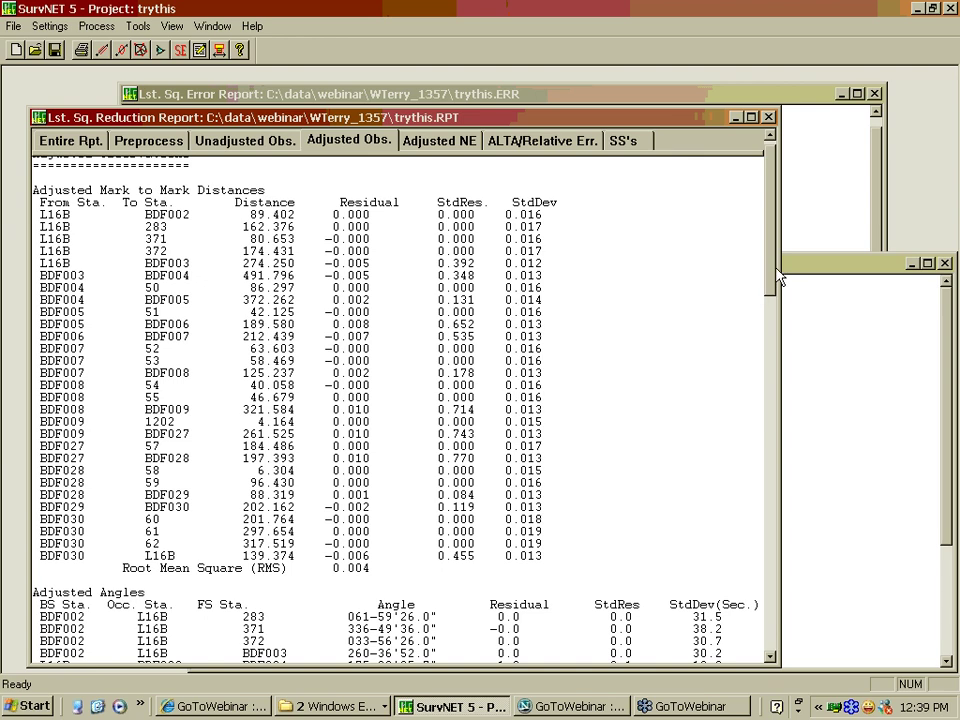
left_click_drag(777, 272, 380, 548)
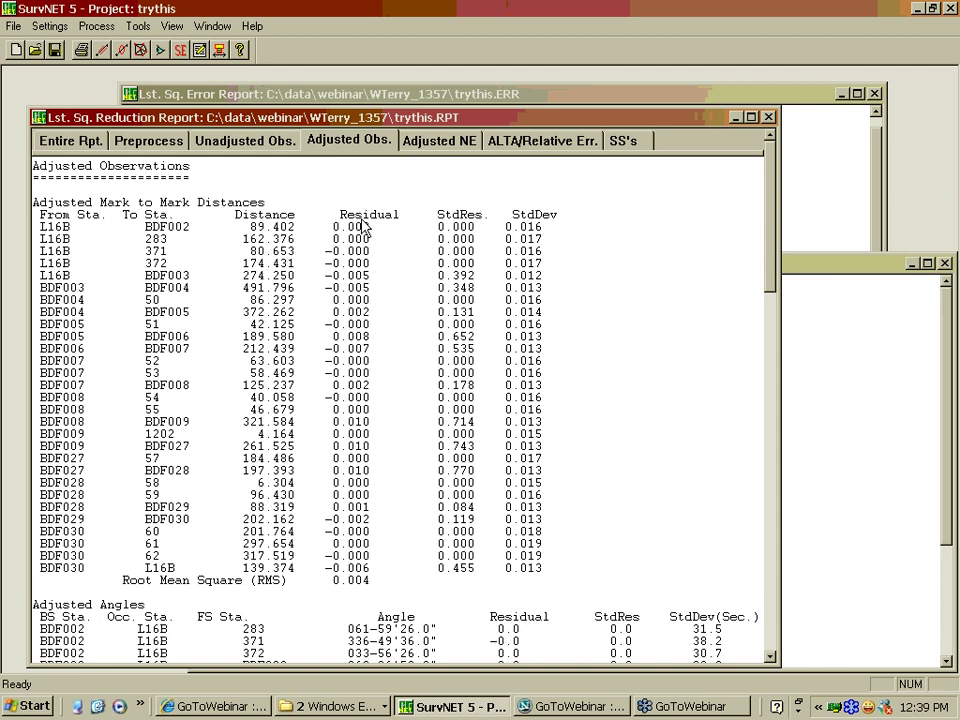
scroll(773, 247, "down", 1)
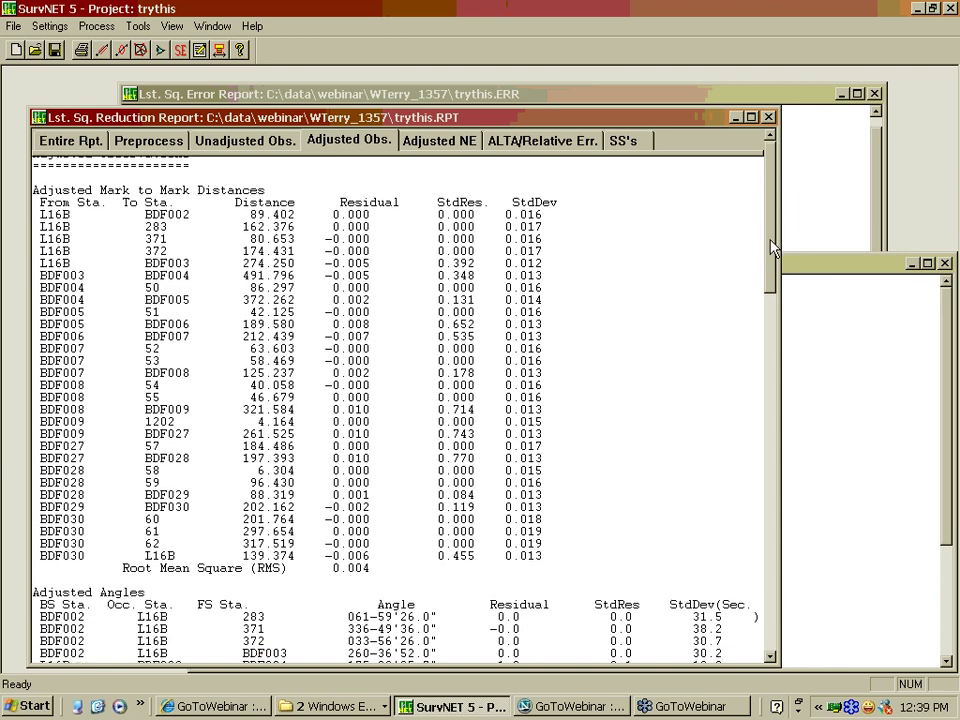
scroll(773, 247, "up", 1)
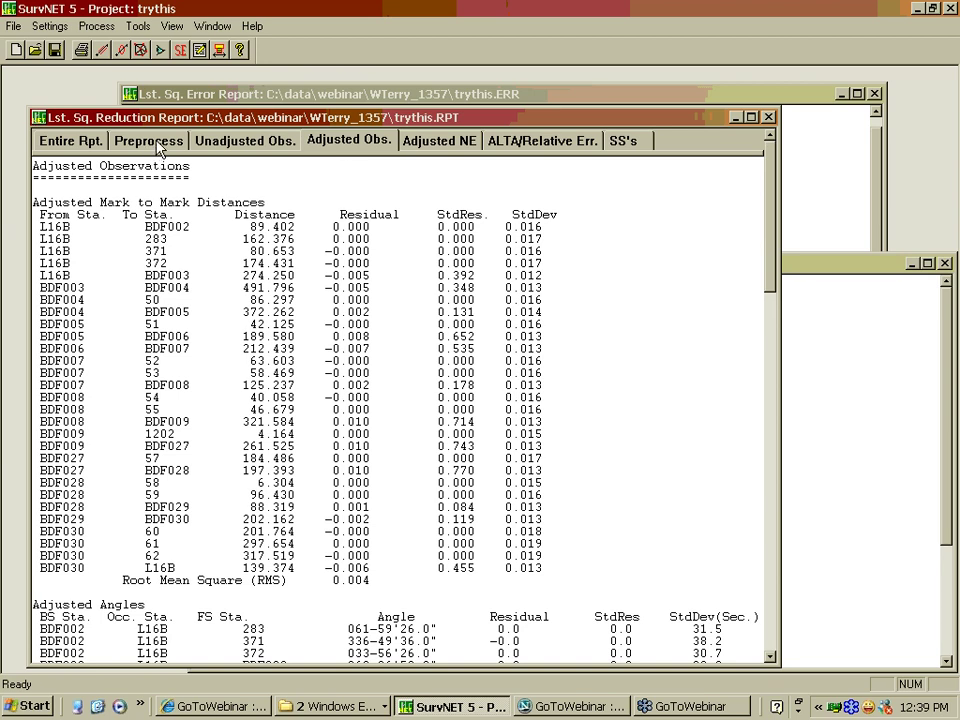
left_click(240, 140)
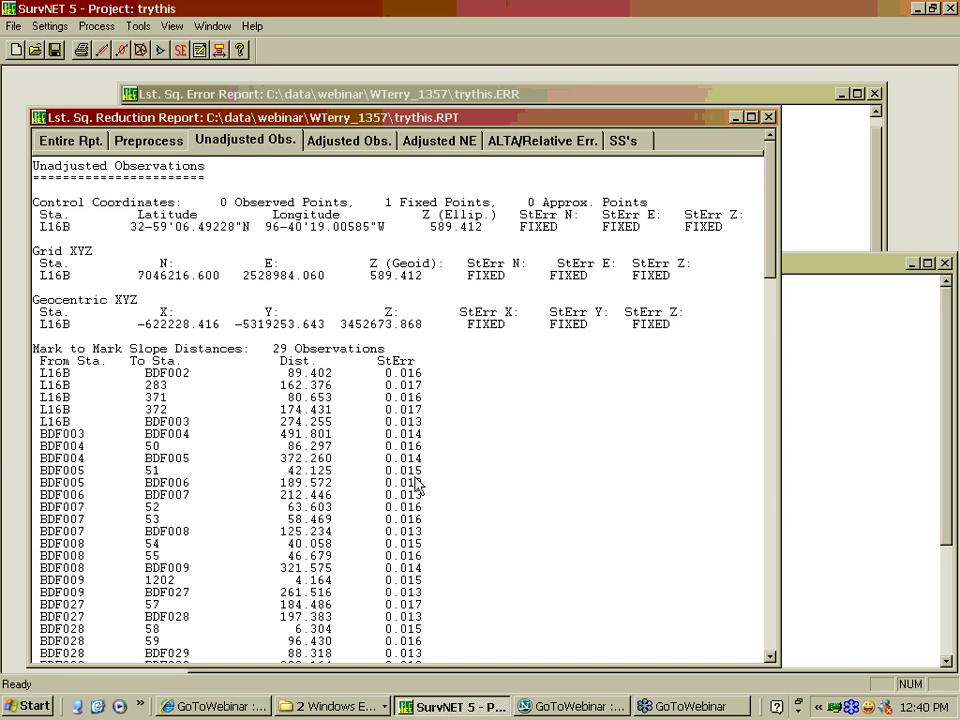
left_click(314, 145)
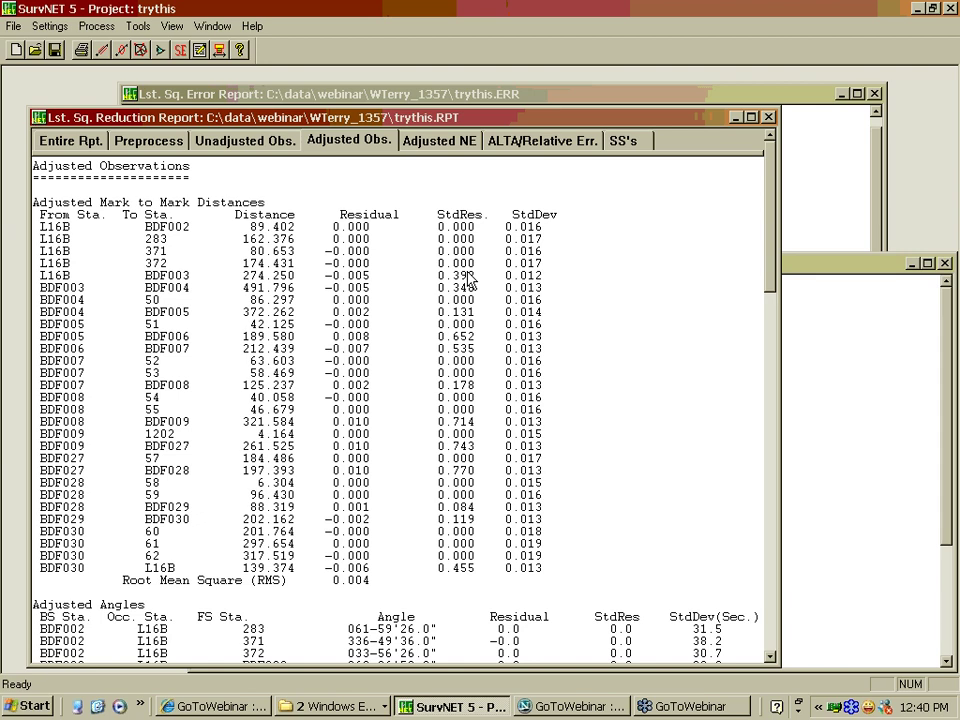
left_click_drag(771, 240, 772, 294)
left_click_drag(773, 185, 776, 193)
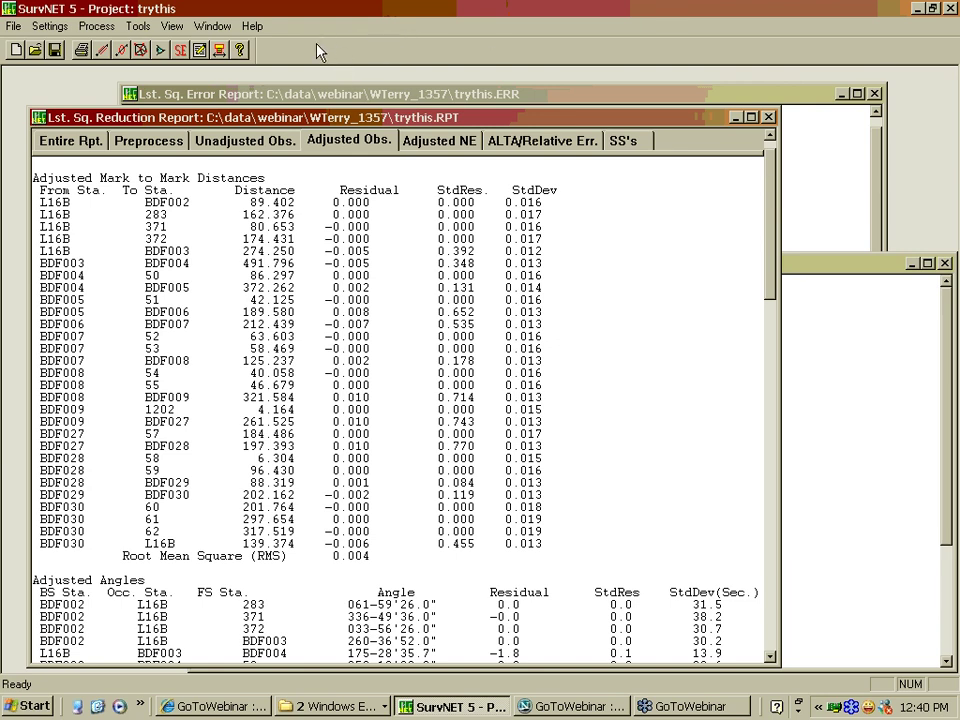
left_click(98, 27)
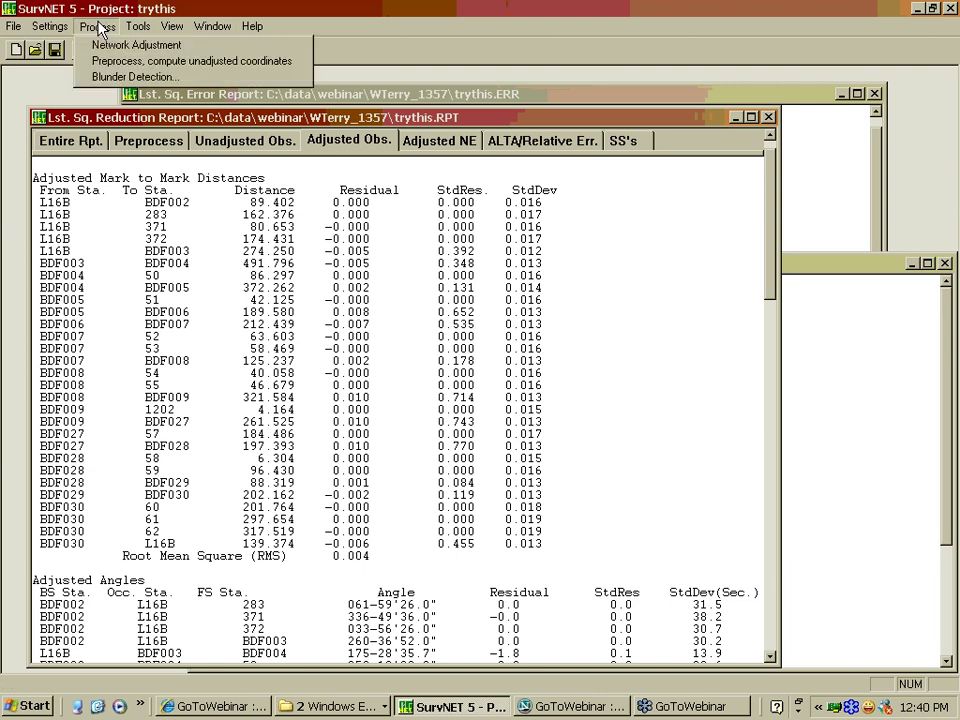
left_click(418, 44)
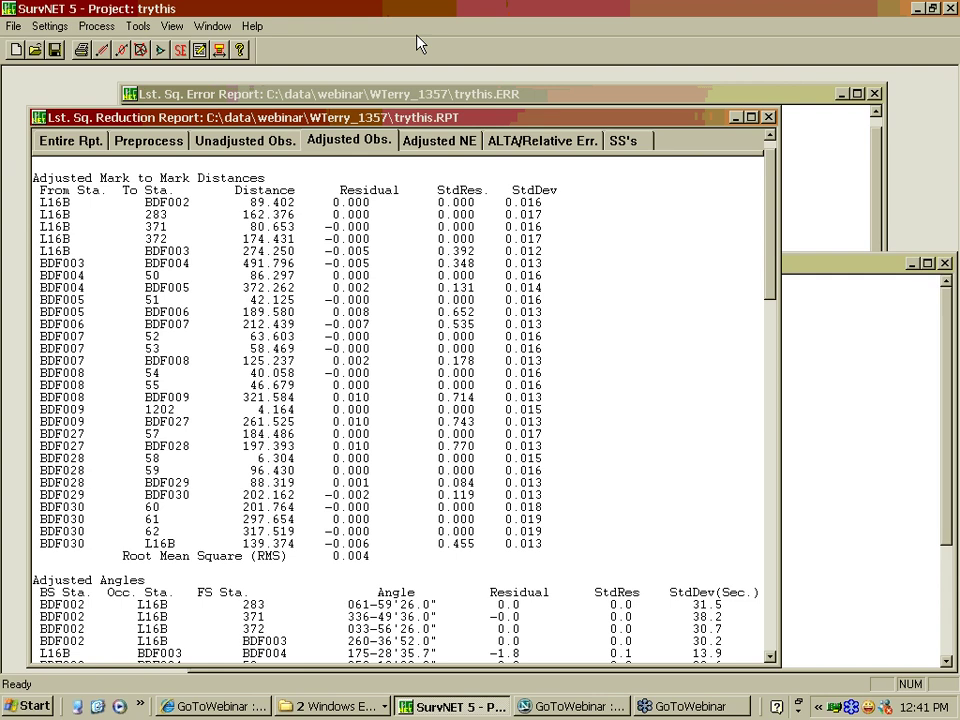
left_click(97, 26)
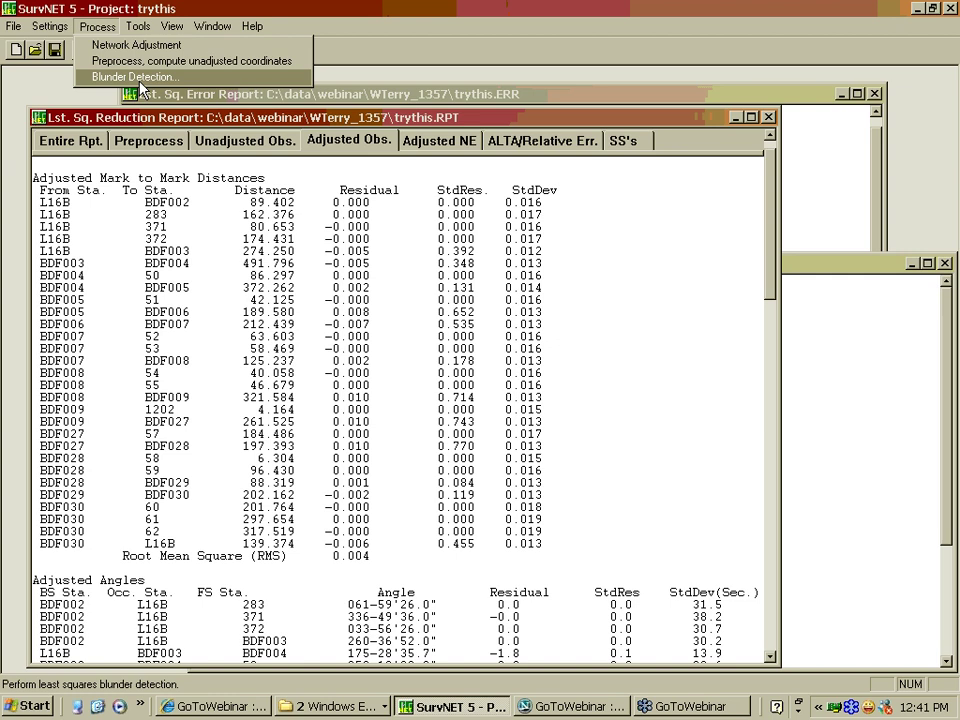
left_click(283, 77)
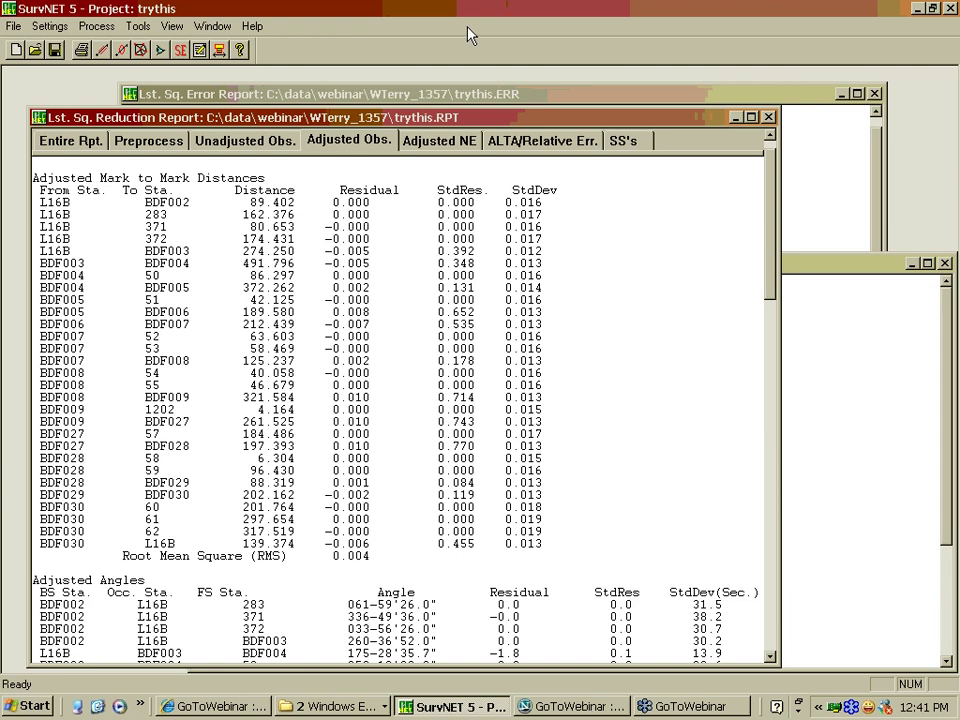
left_click(54, 30)
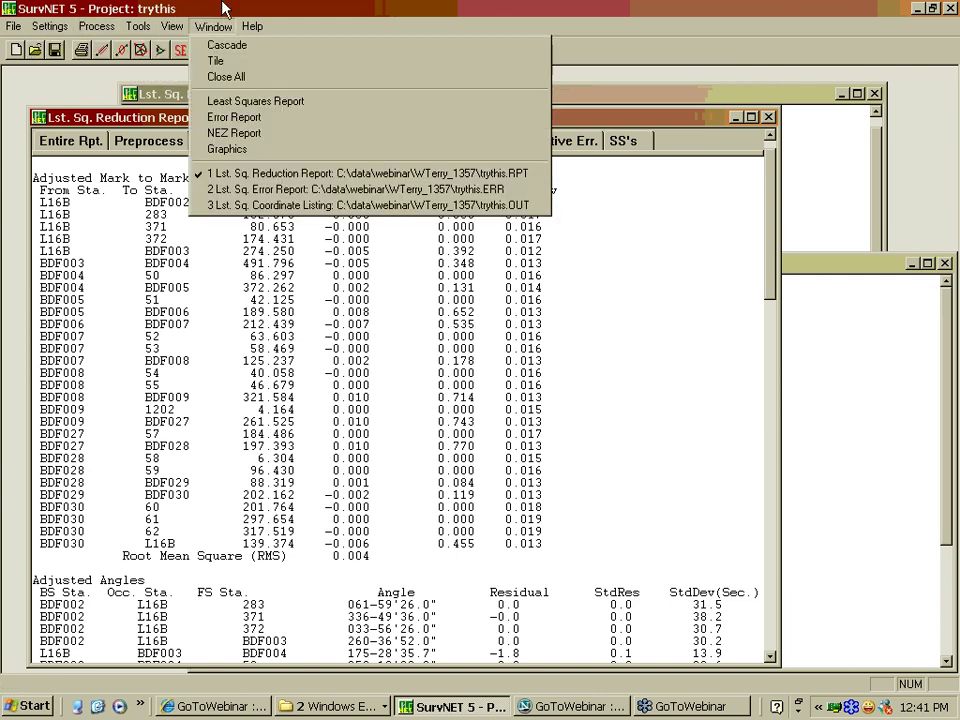
left_click(212, 26)
Open the GPS vector file 1357Vectors.gps from Project Settings' Input Files in Notepad
left_click(45, 26)
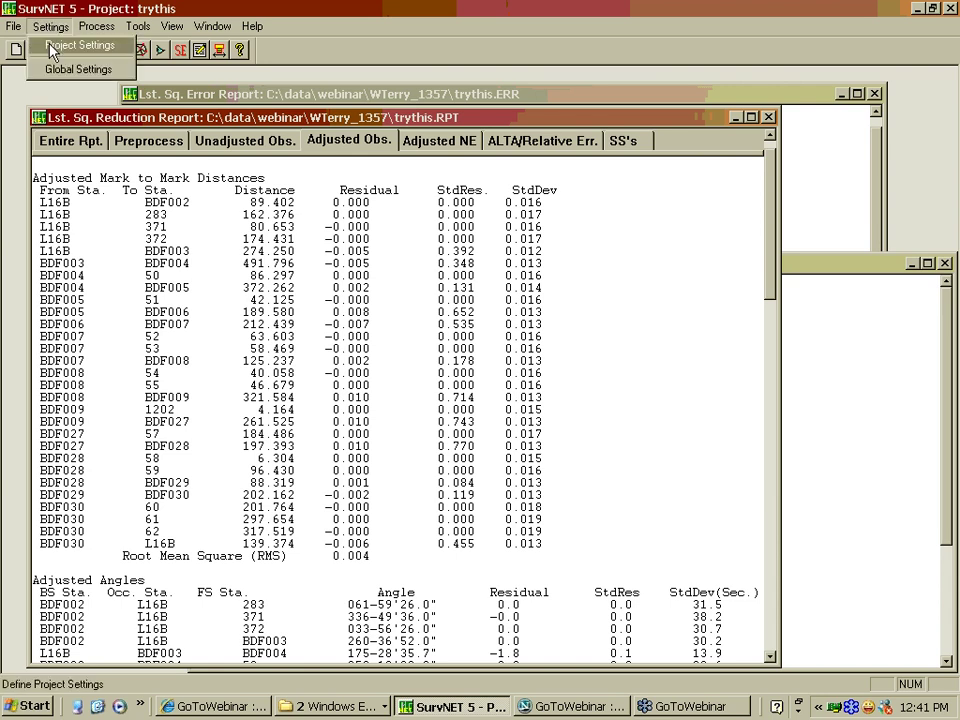
left_click(50, 50)
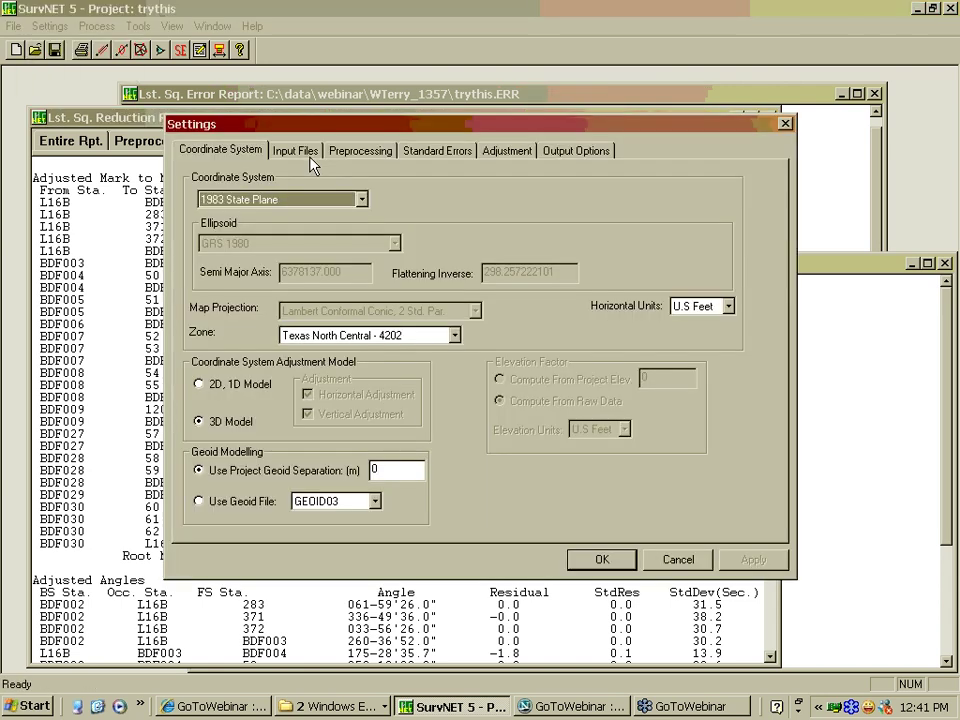
left_click(305, 152)
left_click(568, 278)
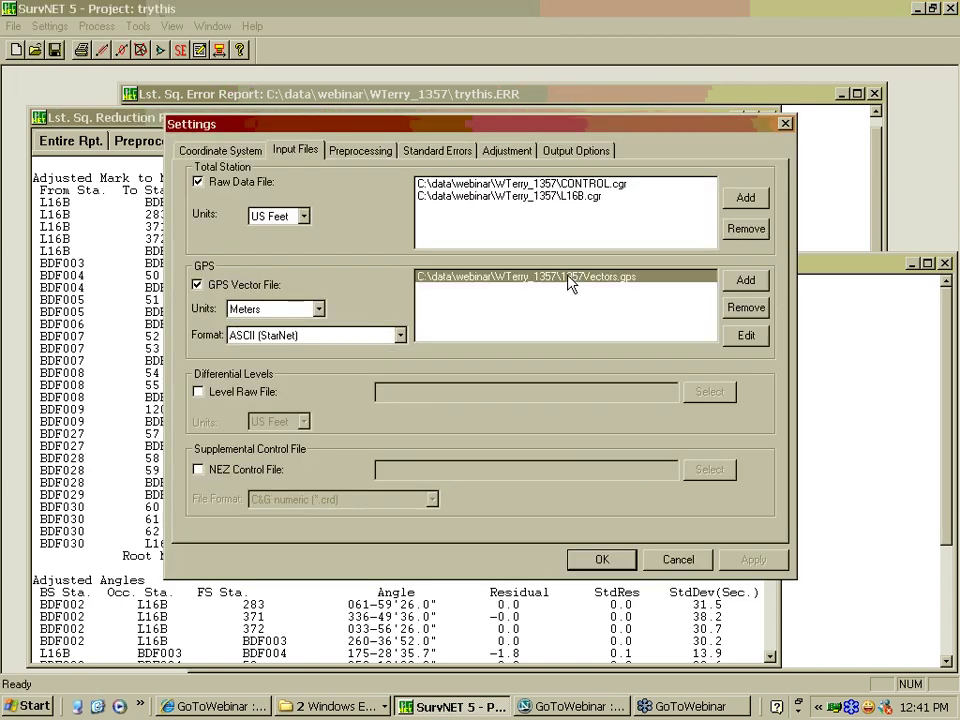
left_click(750, 336)
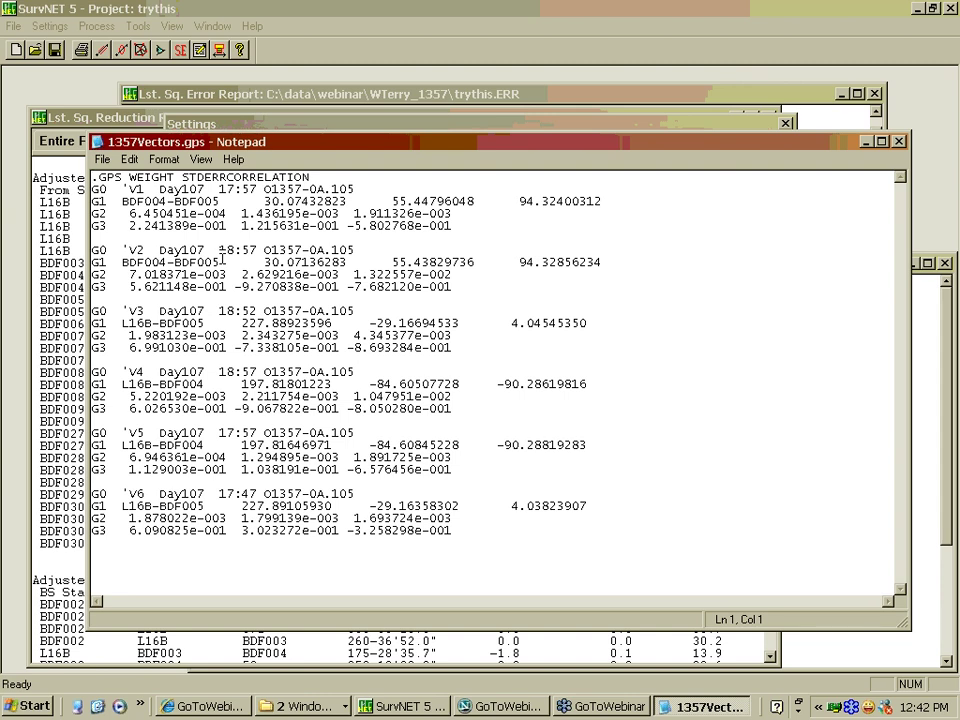
Duplicate the V5 G1 observation line below itself
left_click(227, 440)
key("Home")
type("G0")
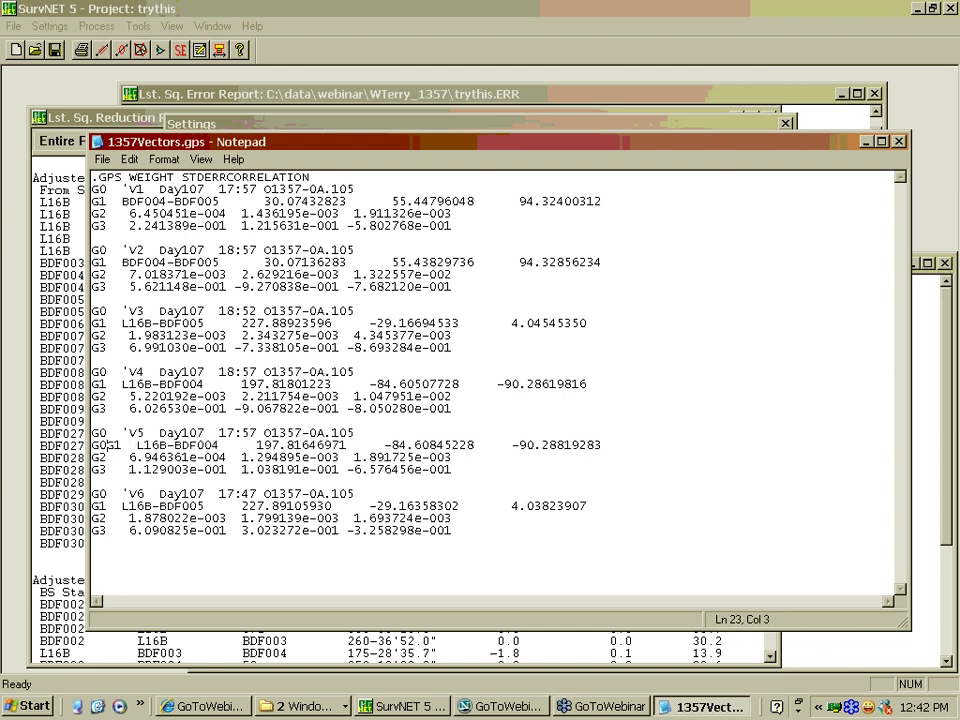
key("shift+End")
key("ctrl+c")
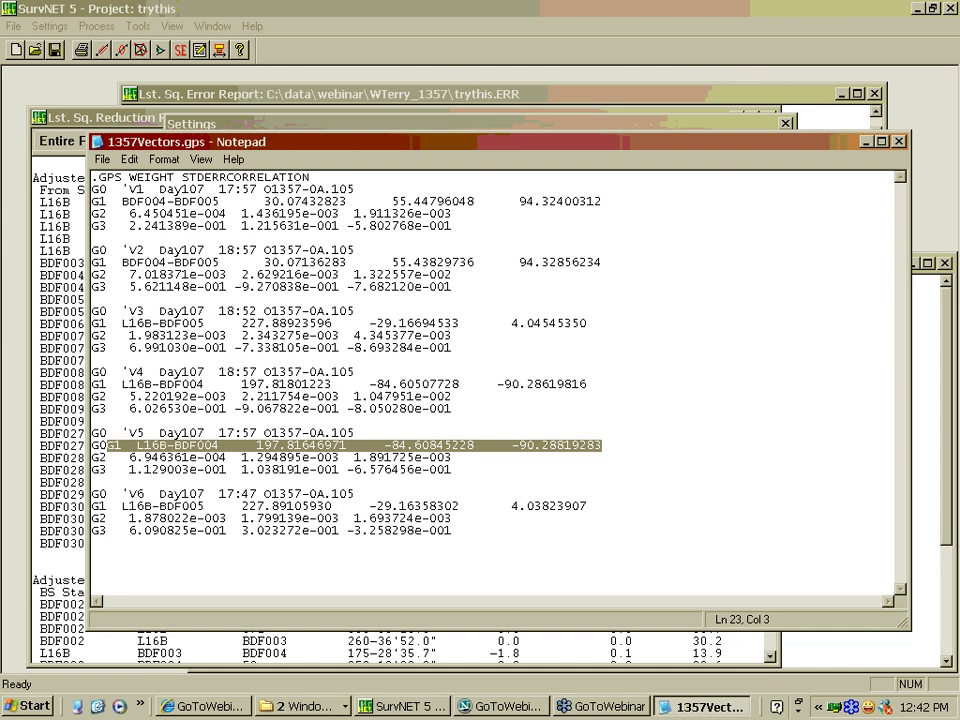
key("End")
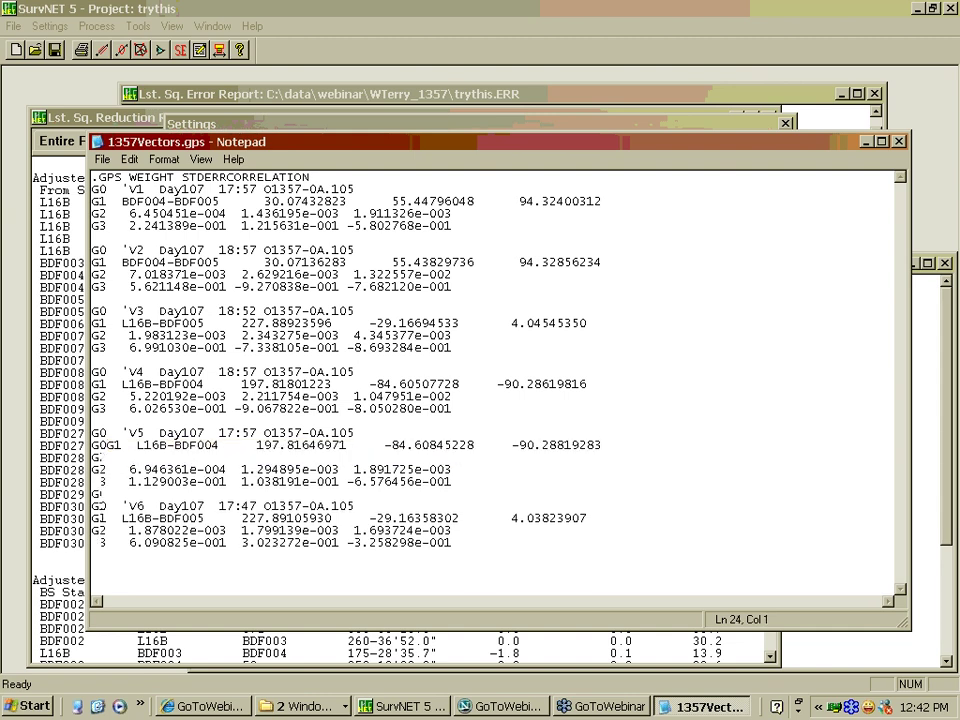
key("Return")
key("ctrl+v")
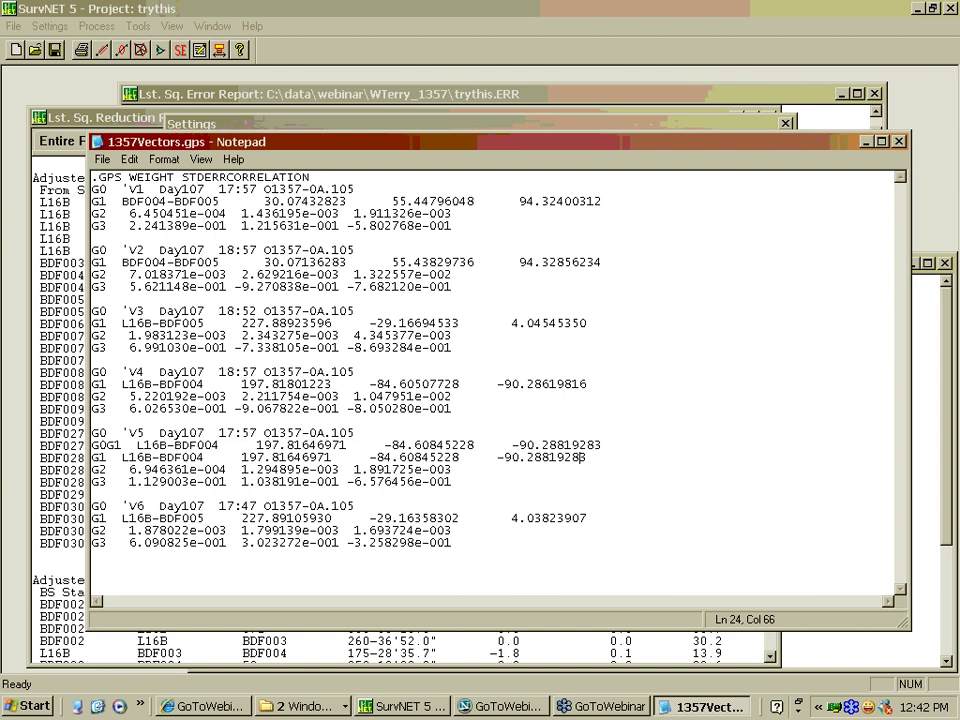
Change BDF004 to BDF014 on the pasted line and save 1357Vectors.gps
key("ctrl+Left")
key("ctrl+Left")
key("ctrl+Left")
key("ctrl+Left")
key("ctrl+Left")
key("Left")
type("1")
left_click(102, 160)
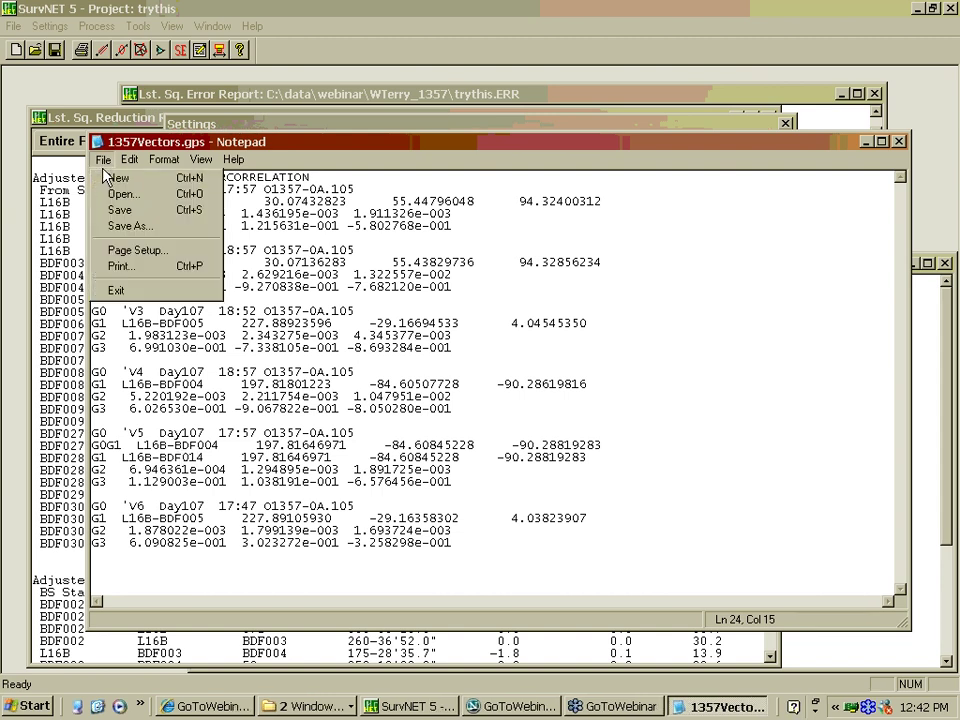
left_click(118, 210)
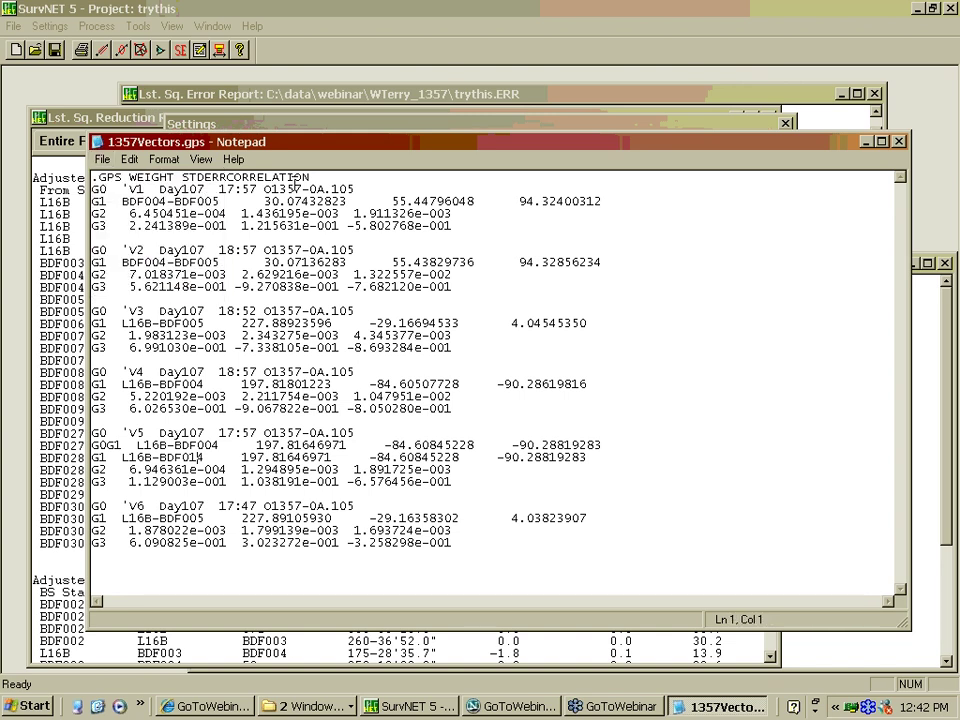
Close Notepad and Project Settings, then rerun the network adjustment
left_click(899, 142)
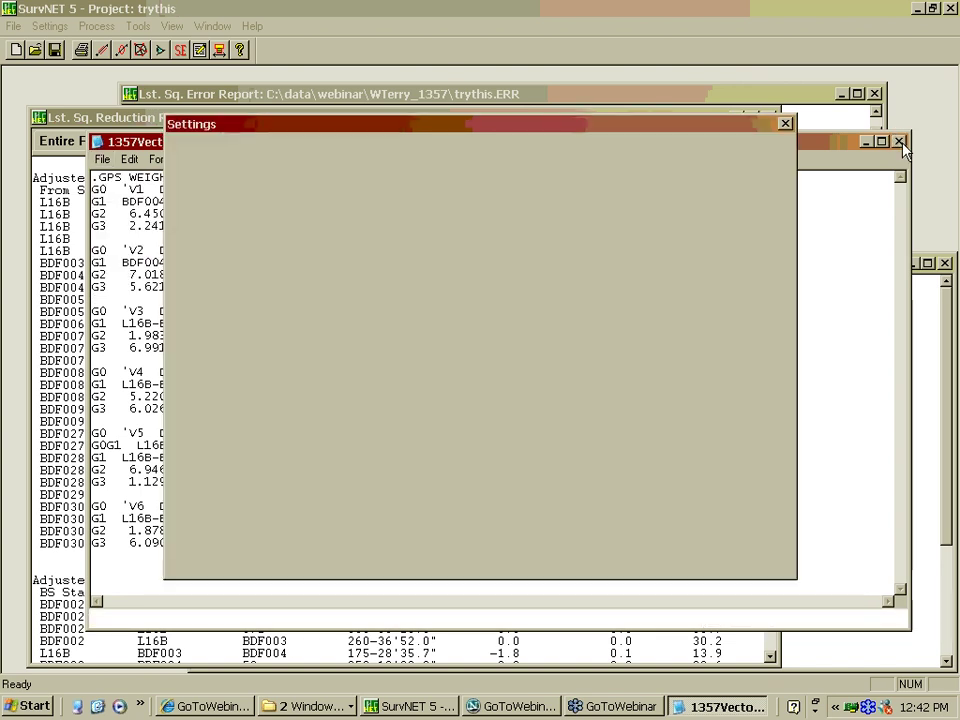
left_click(785, 128)
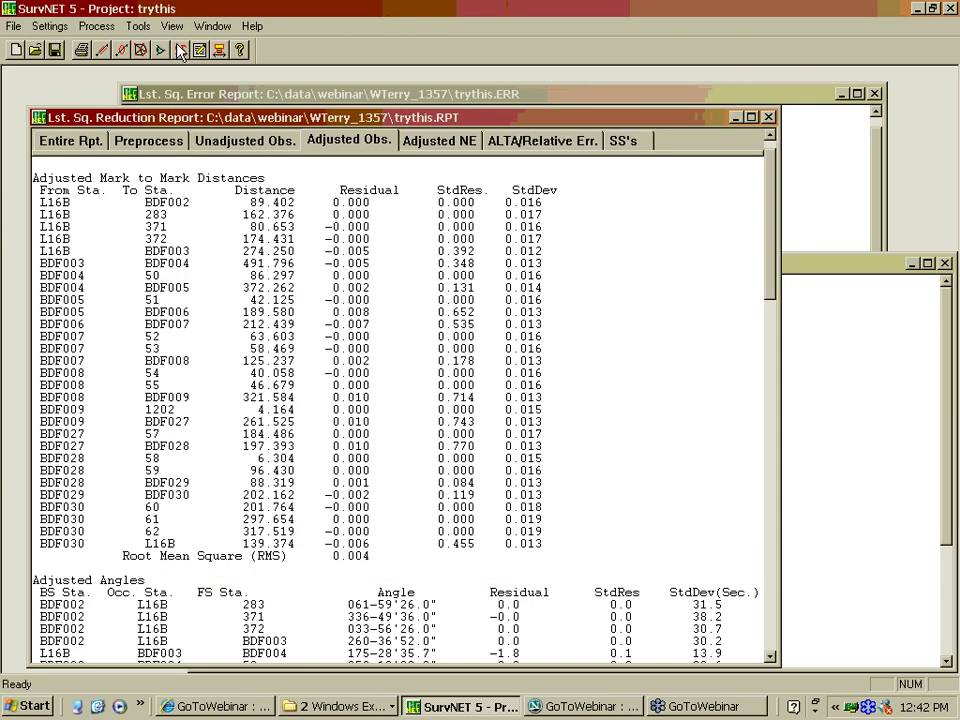
left_click(139, 52)
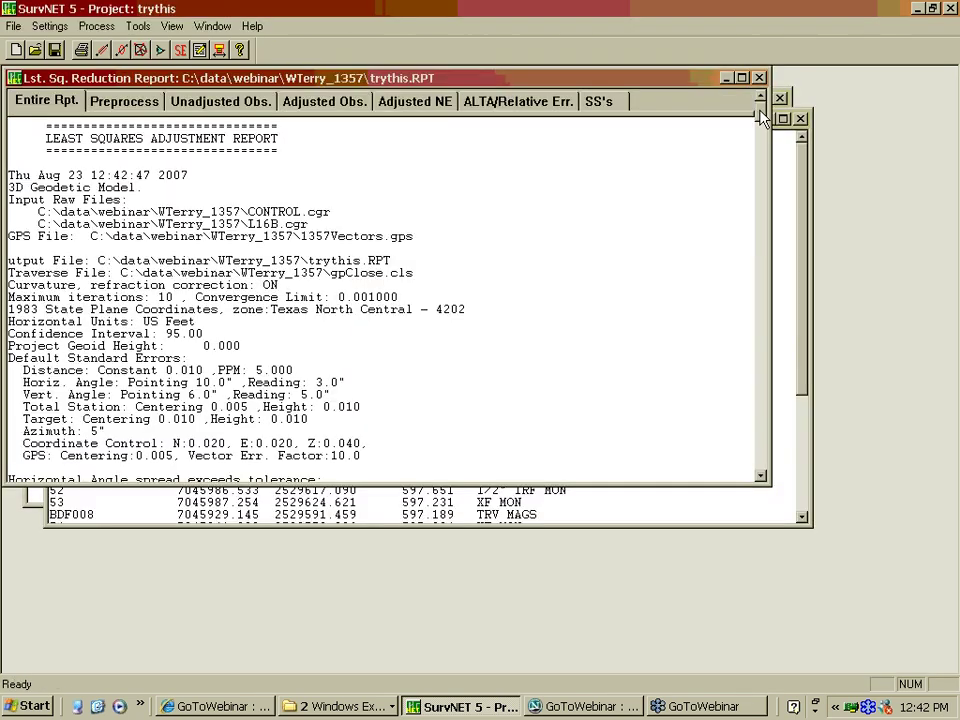
Scroll the report to the new L16B–BDF014 GPS vector (197.816, -84.608, -90.288)
scroll(760, 118, "down", 20)
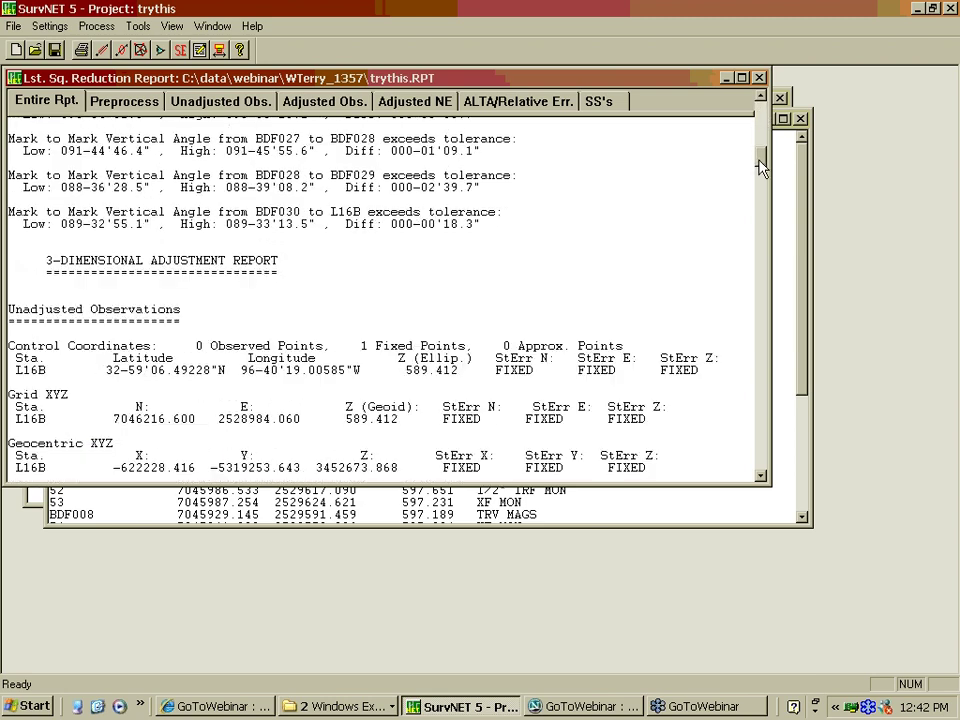
scroll(760, 205, "down", 20)
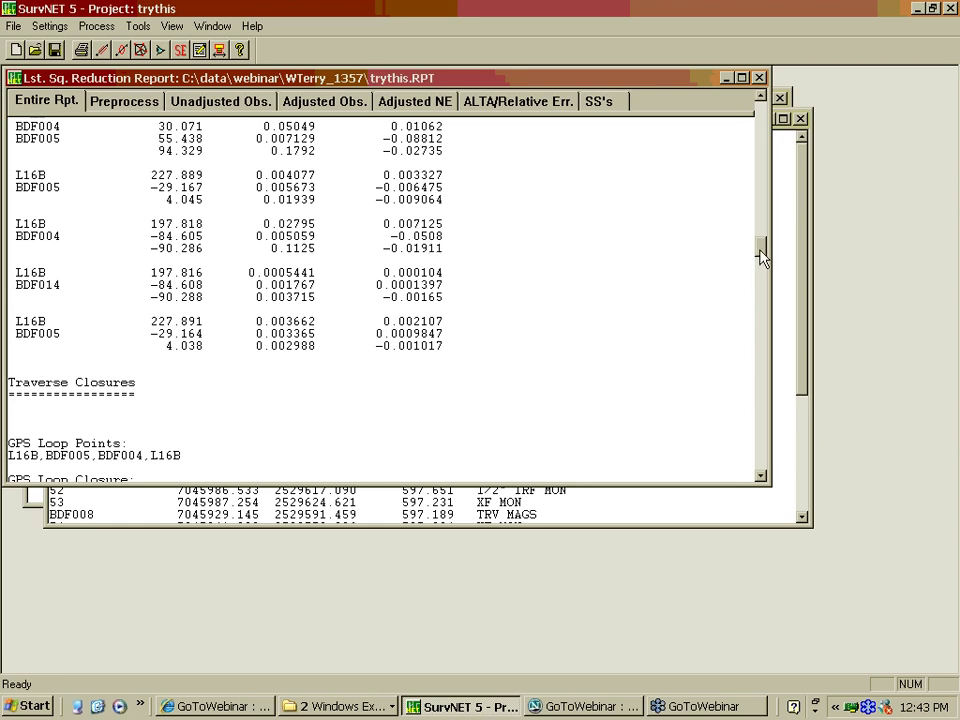
scroll(763, 252, "up", 1)
scroll(763, 252, "up", 3)
scroll(17, 347, "down", 3)
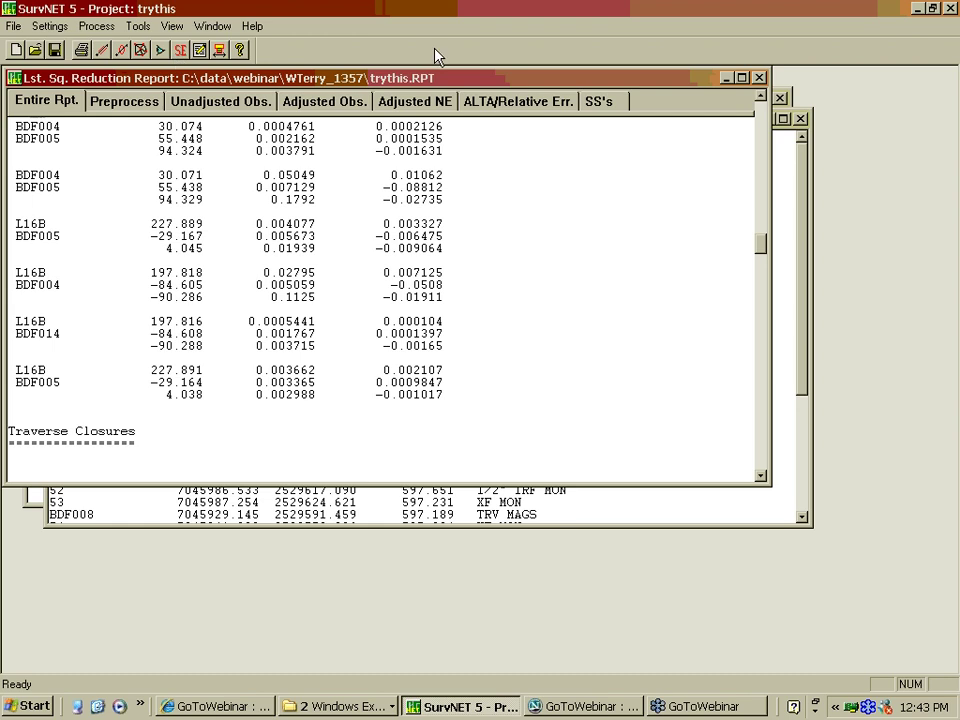
Run Blunder Detection with Preprocess the raw data selected
left_click(98, 27)
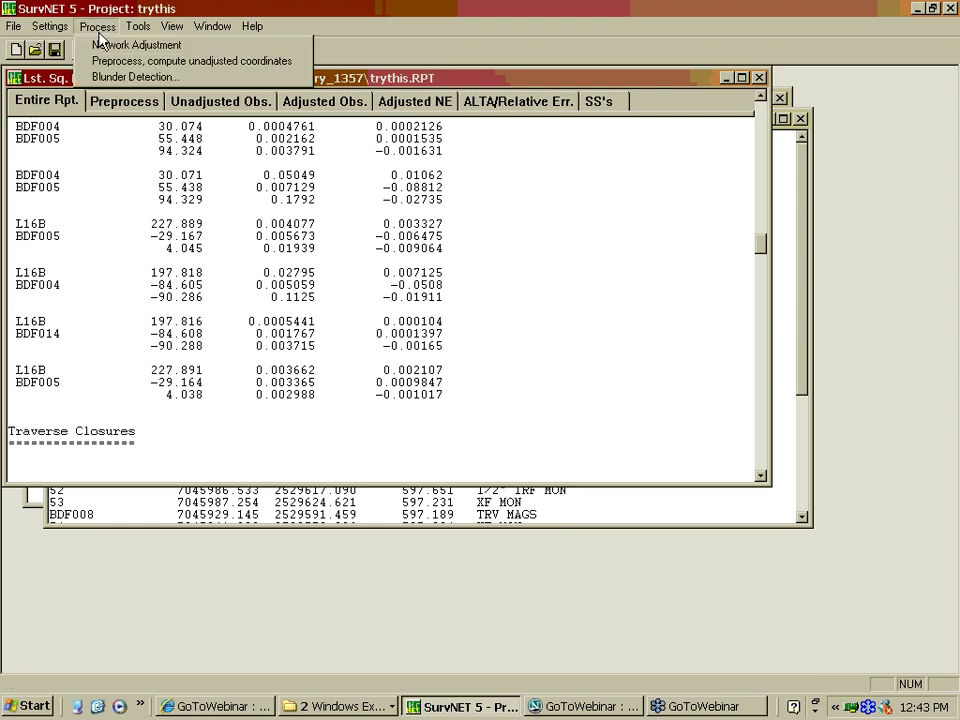
left_click(118, 76)
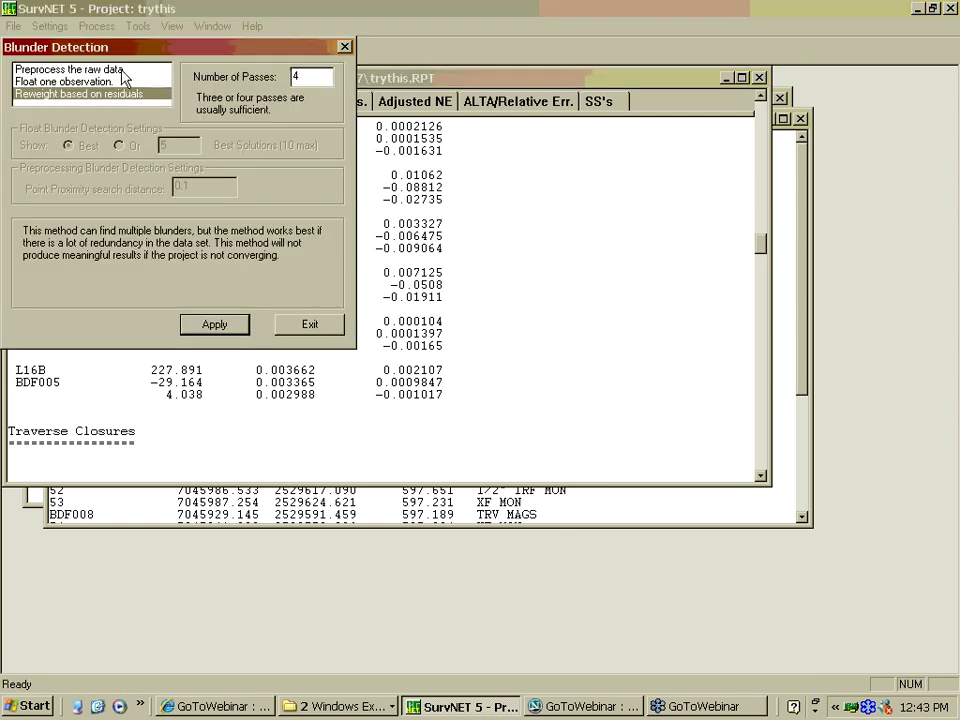
left_click(70, 69)
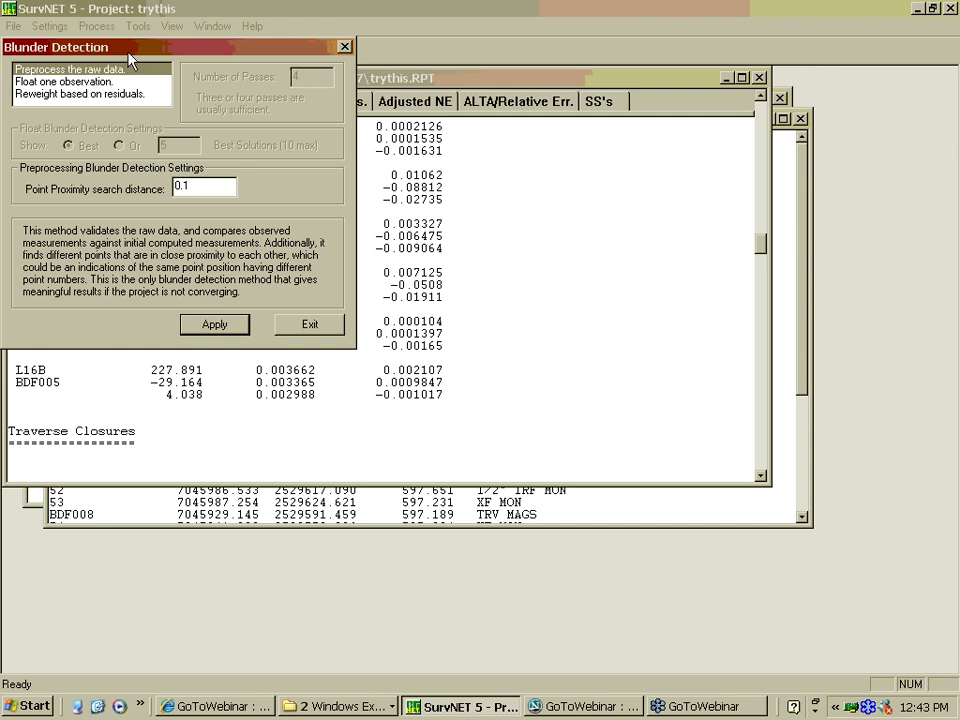
left_click(214, 332)
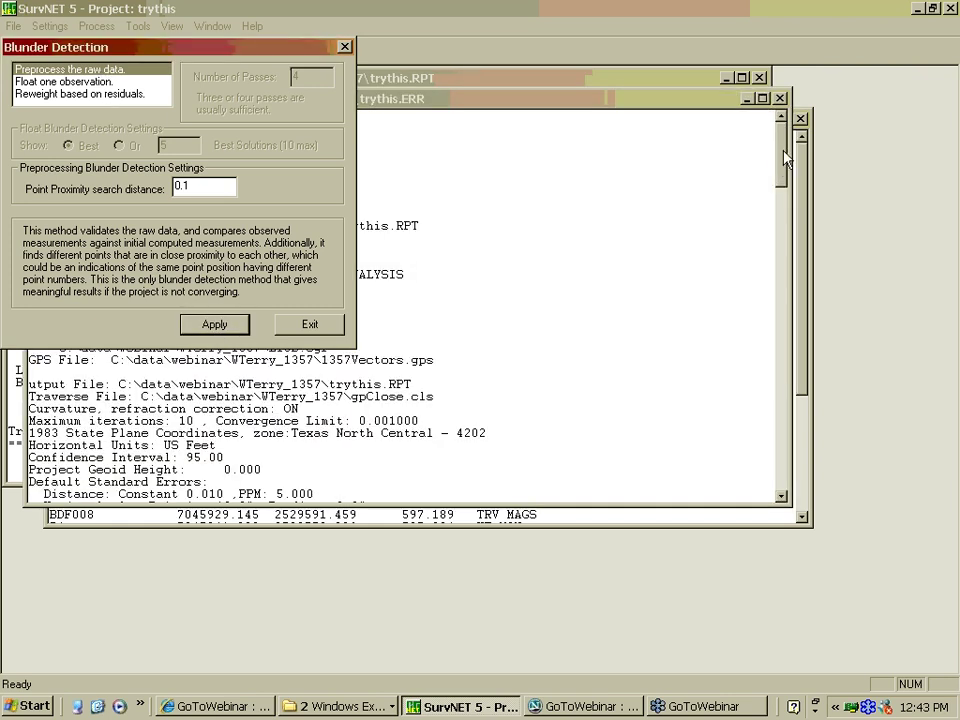
Close Blunder Detection and scroll trythis.ERR to the Point Proximity Report flagging BDF014
left_click_drag(787, 158, 780, 255)
left_click(350, 50)
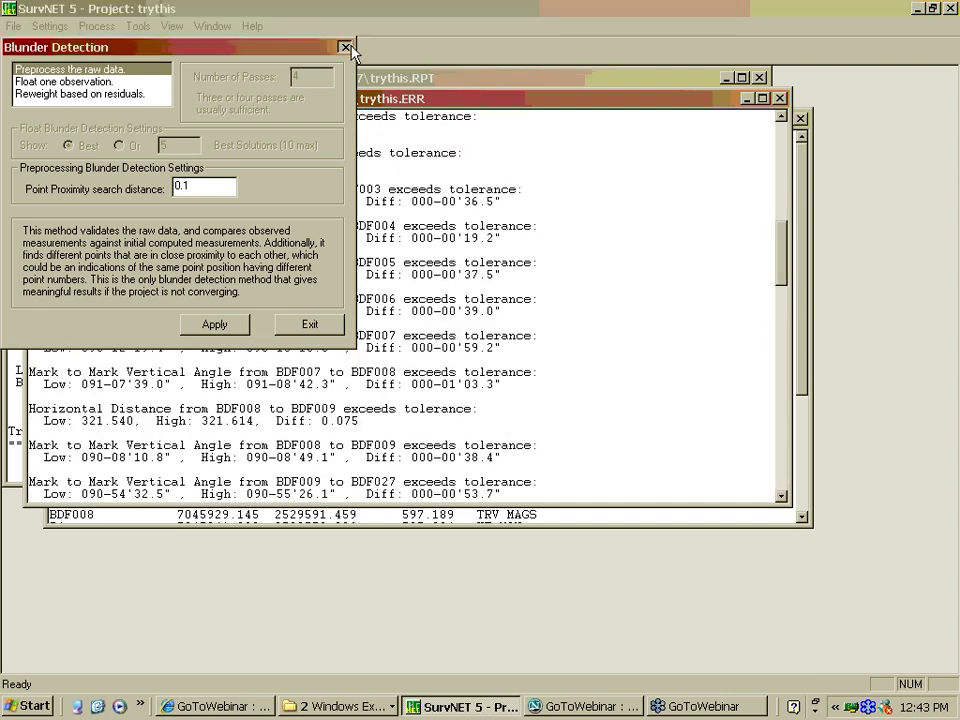
left_click(345, 47)
left_click_drag(784, 240, 781, 462)
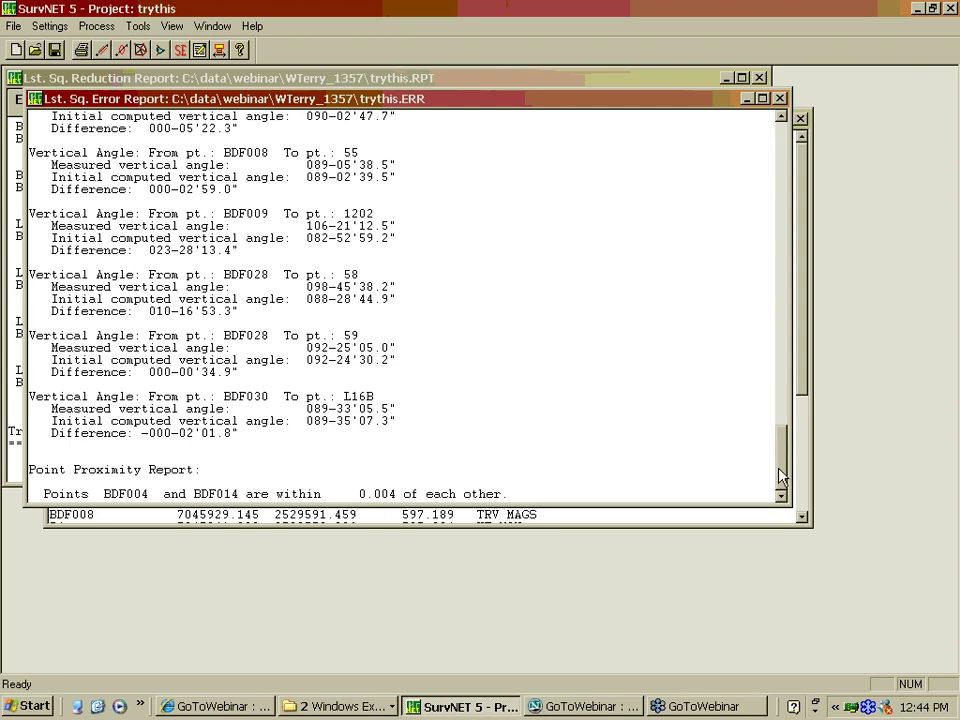
Review the Lst. Sq. Error Report, then close it to reveal the trythis.RPT reduction report
left_click_drag(781, 476, 783, 366)
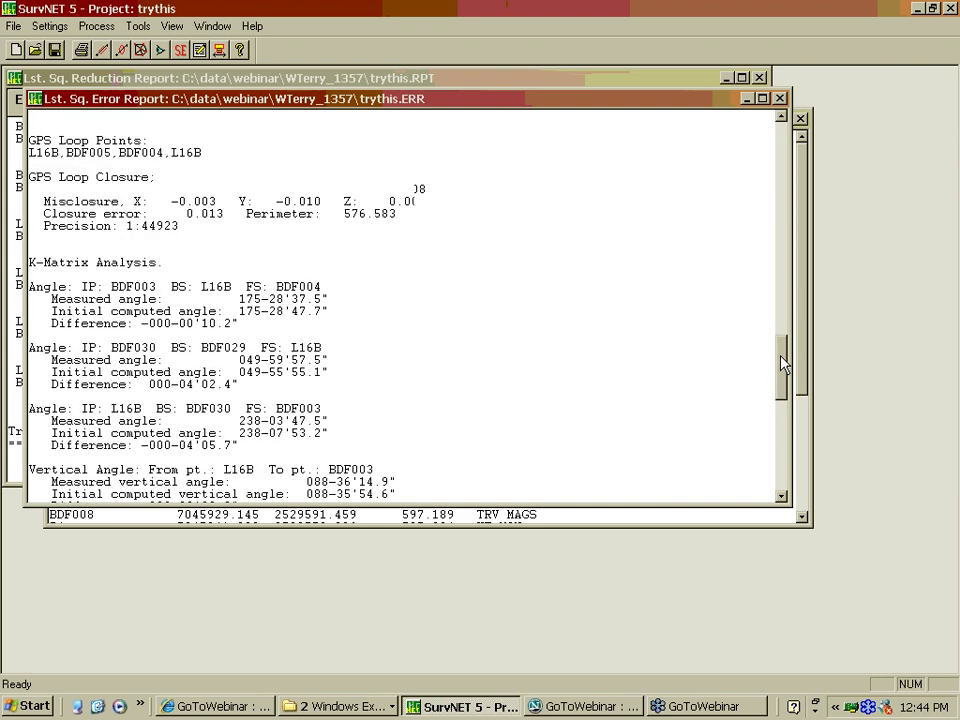
scroll(783, 366, "up", 2)
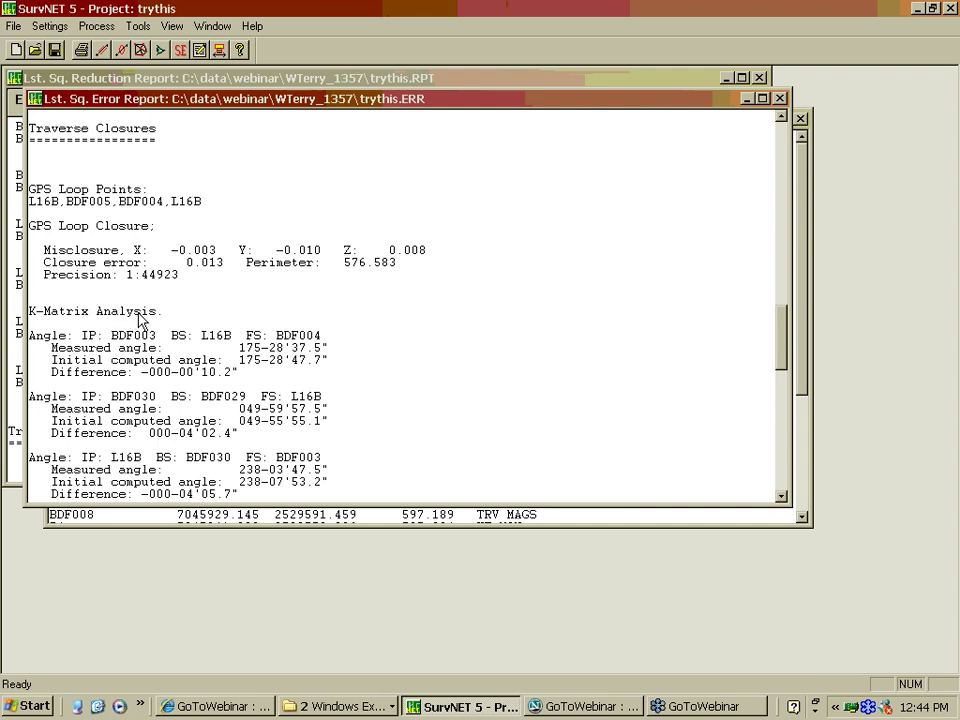
left_click_drag(776, 360, 776, 468)
left_click(782, 99)
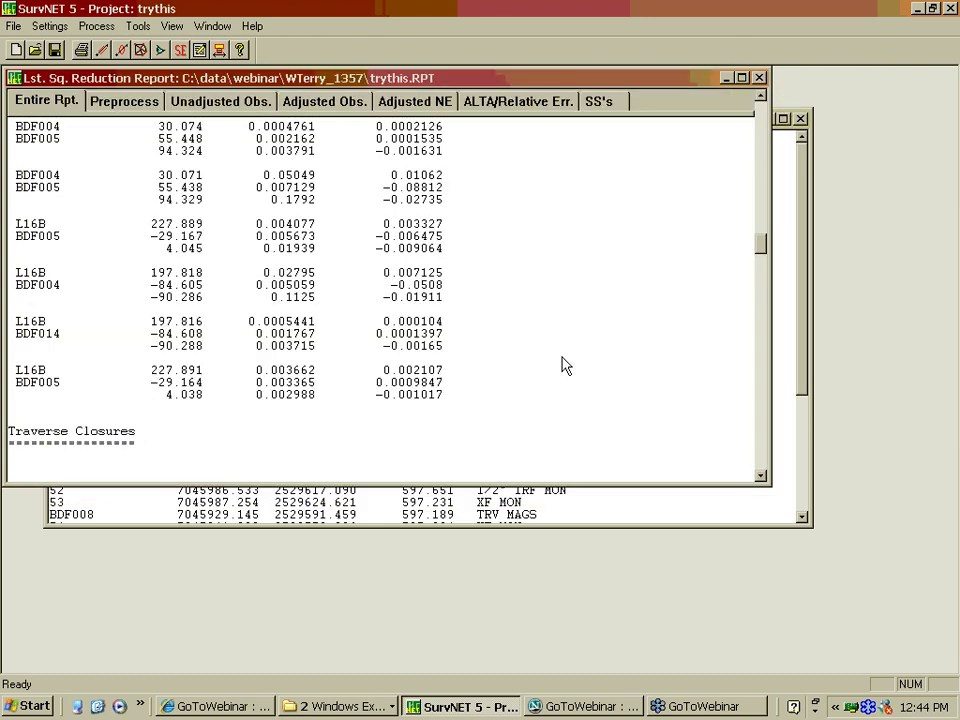
Open 1357Vectors.gps in Notepad from the Input Files list in Project Settings
left_click(47, 26)
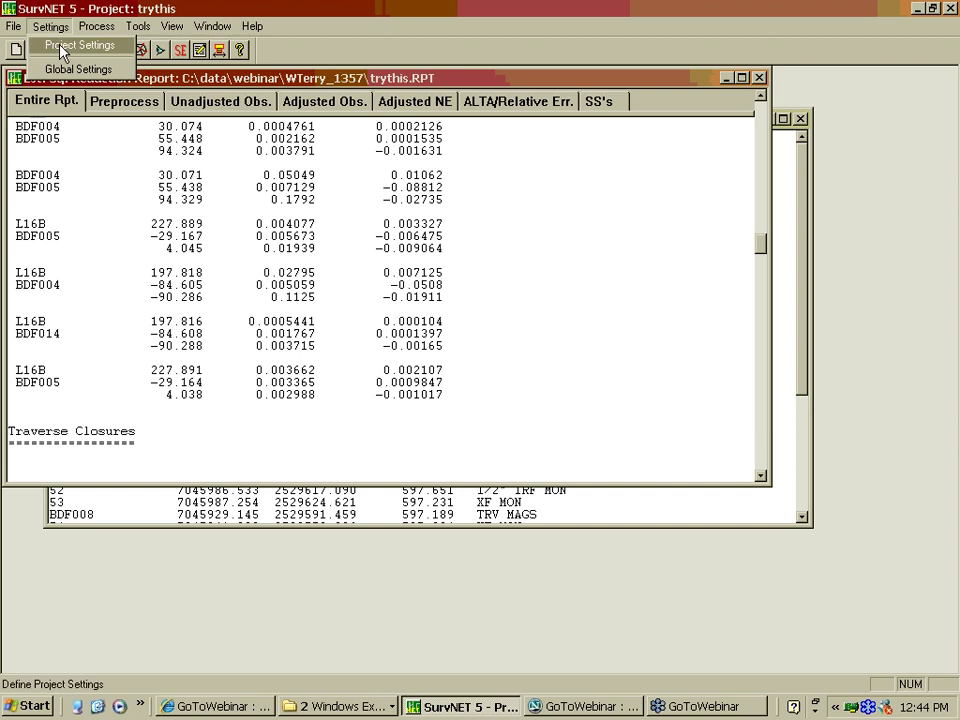
left_click(62, 51)
left_click(290, 151)
left_click(630, 277)
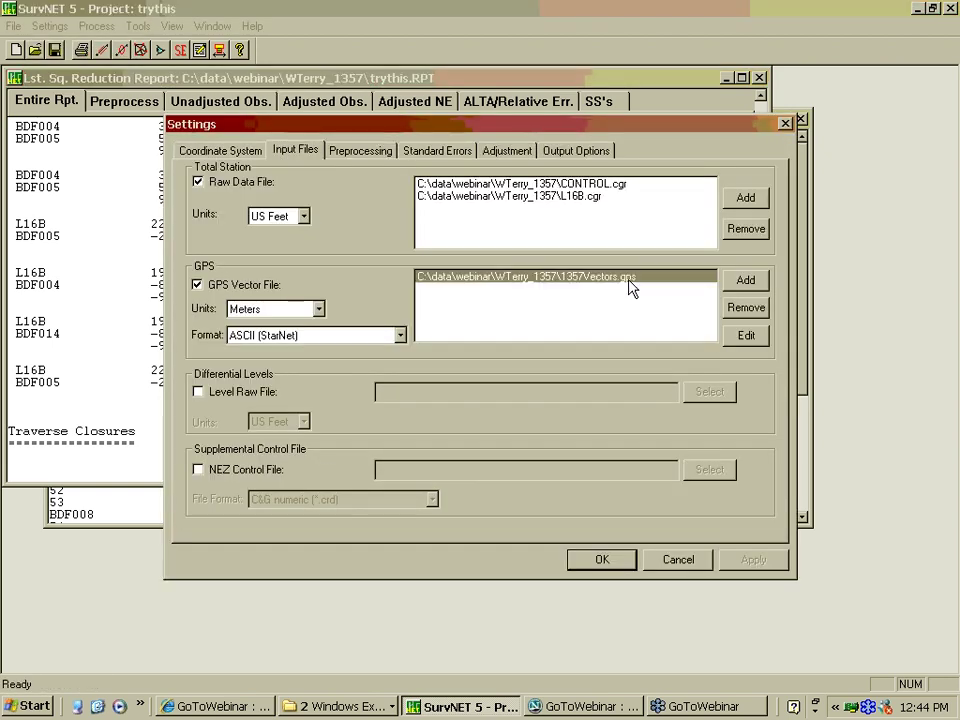
left_click(752, 335)
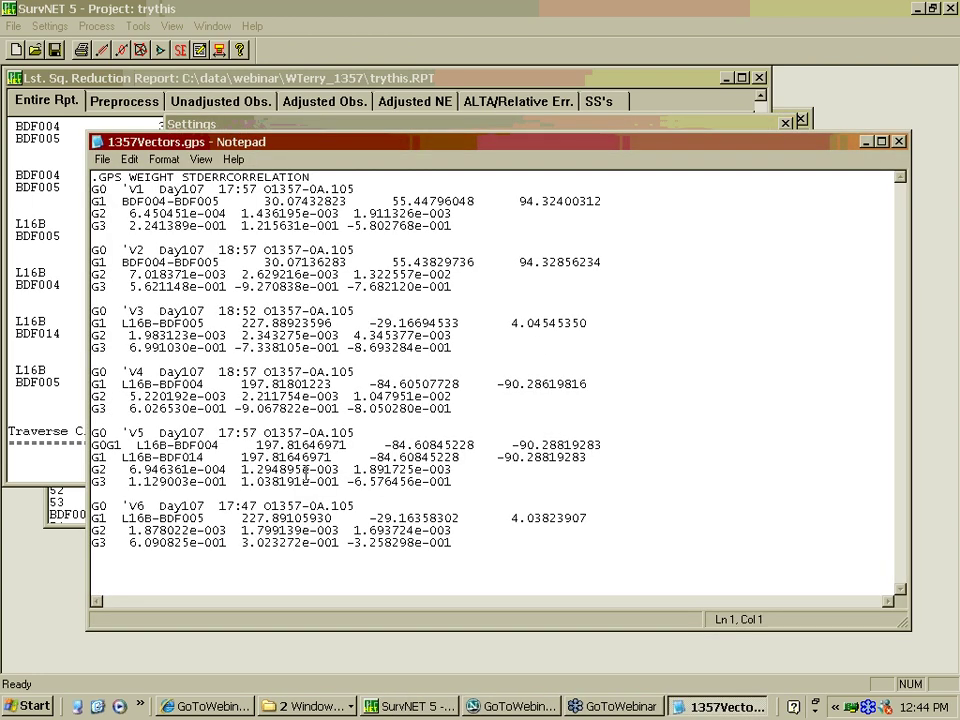
Delete the duplicate G1 L16B-BDF014 line from the V5 vector
left_click(384, 430)
key("Home")
key("Down")
key("Down")
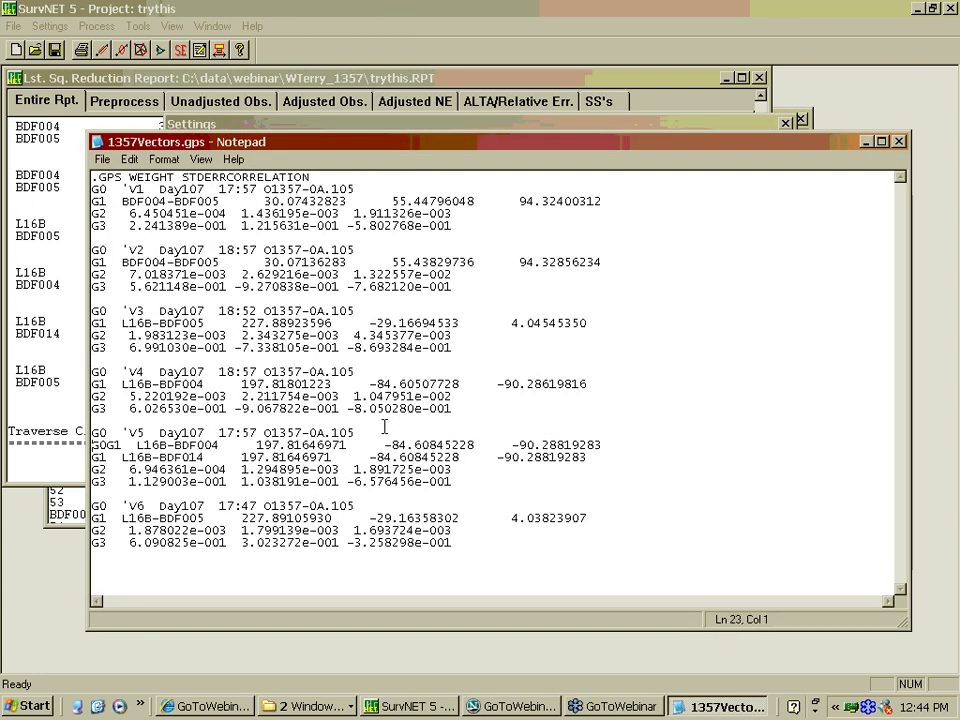
key("End")
key("shift+Home")
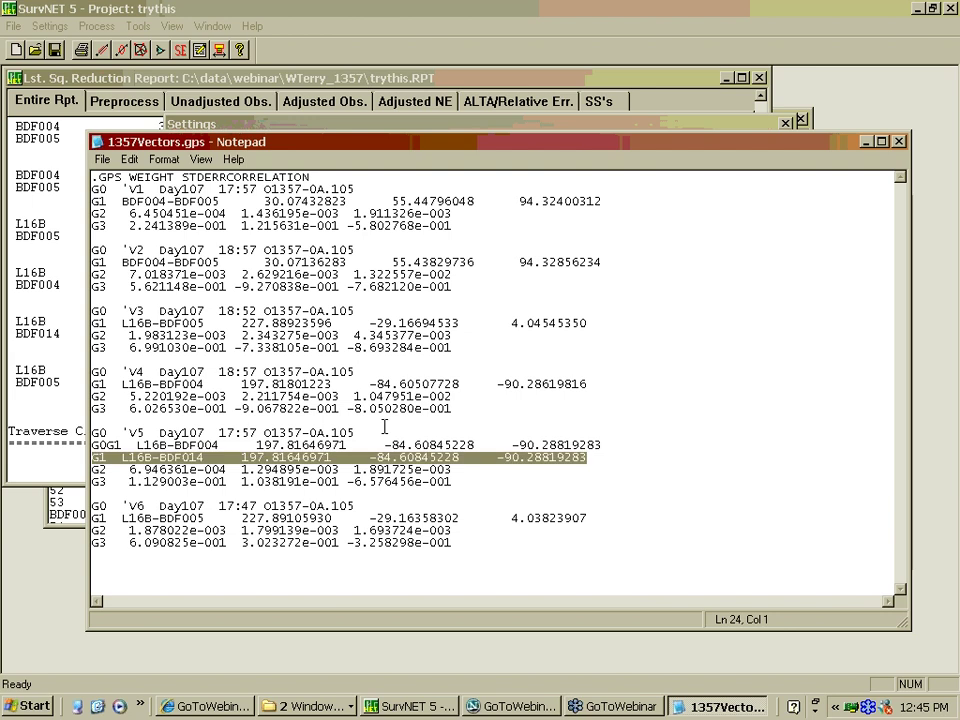
key("Delete")
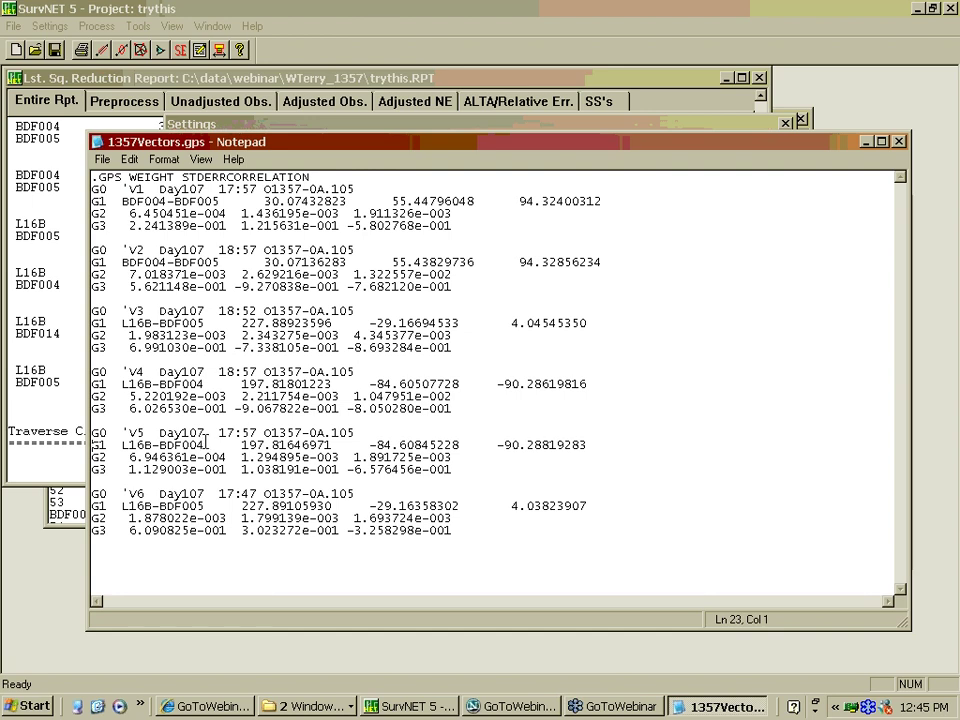
Change L16B-BDF004 to L16B-BDF005 on the V5 line and save the file
left_click_drag(206, 444, 246, 370)
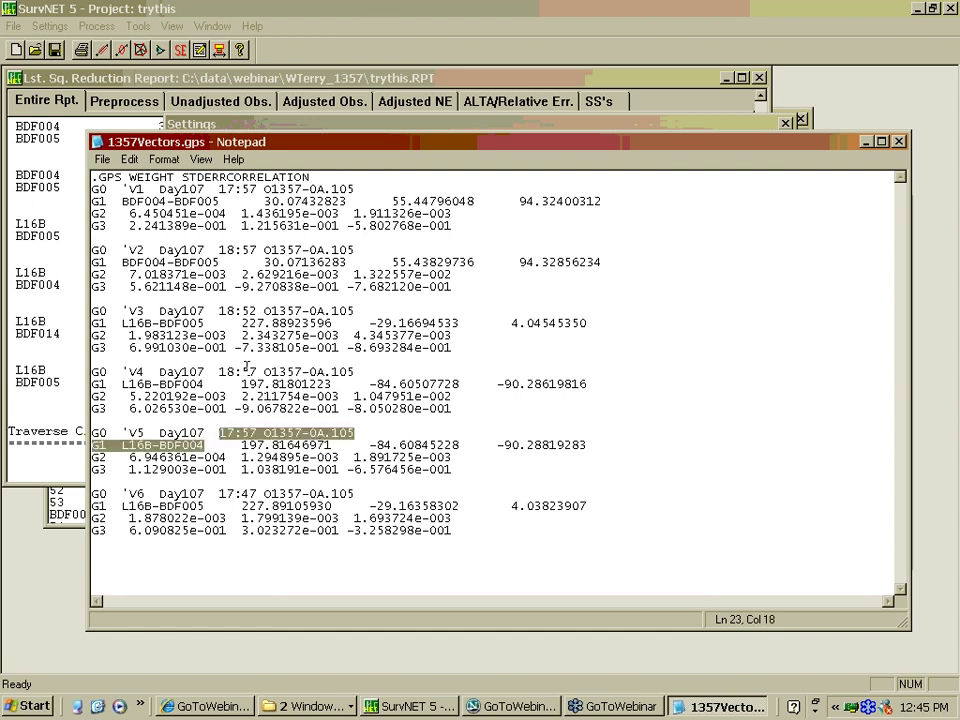
key("Down")
key("Left")
key("Left")
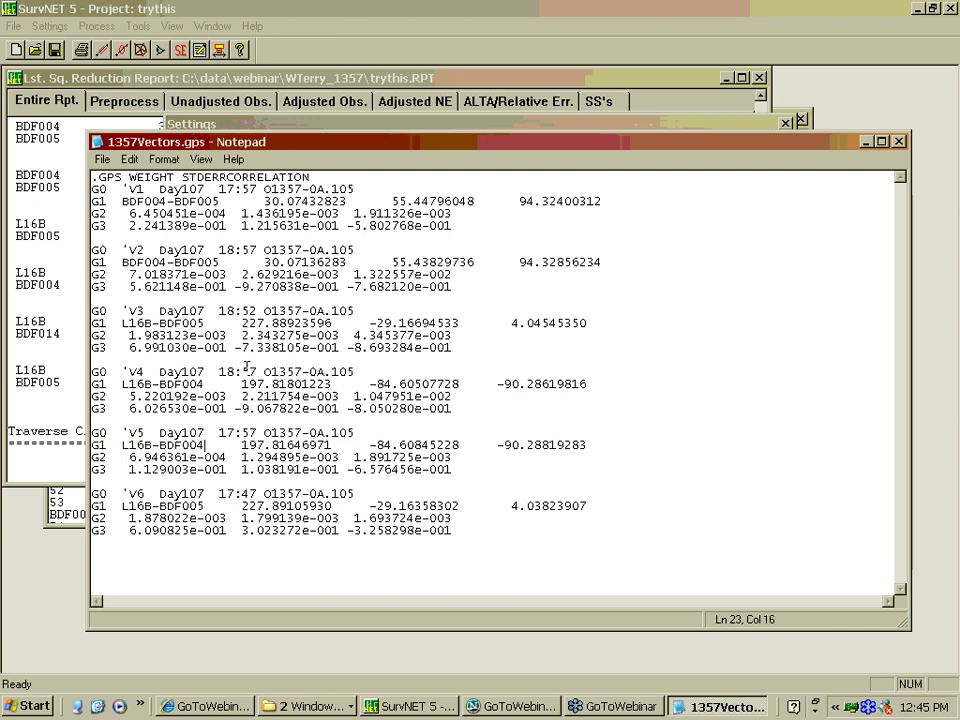
key("shift+Left")
left_click(101, 160)
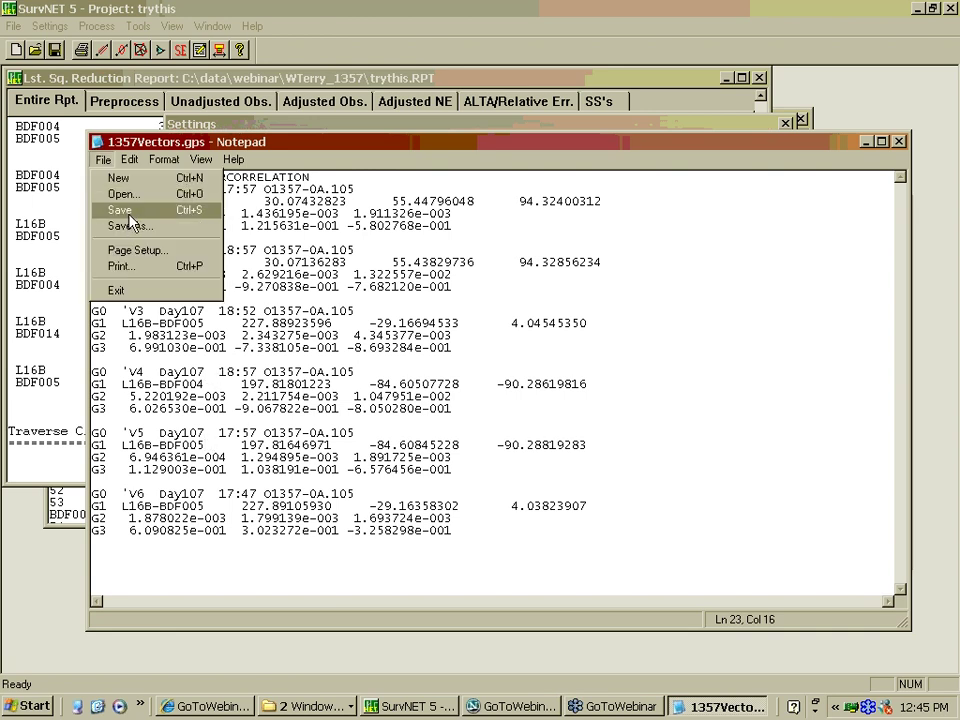
left_click(124, 208)
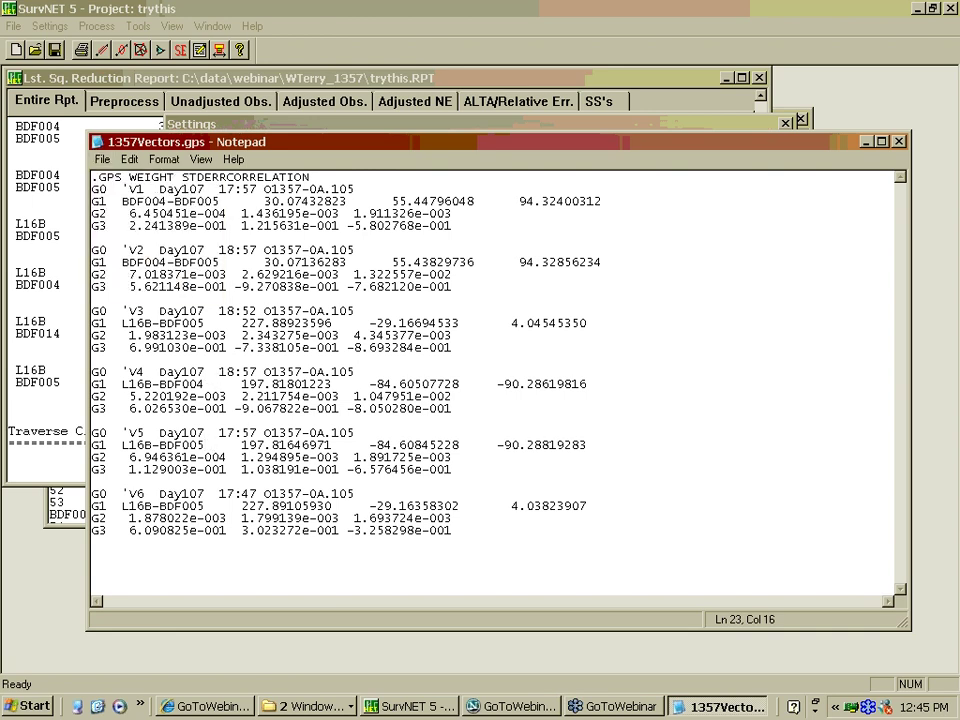
Close Notepad and Project Settings, then rerun the network adjustment
left_click(900, 142)
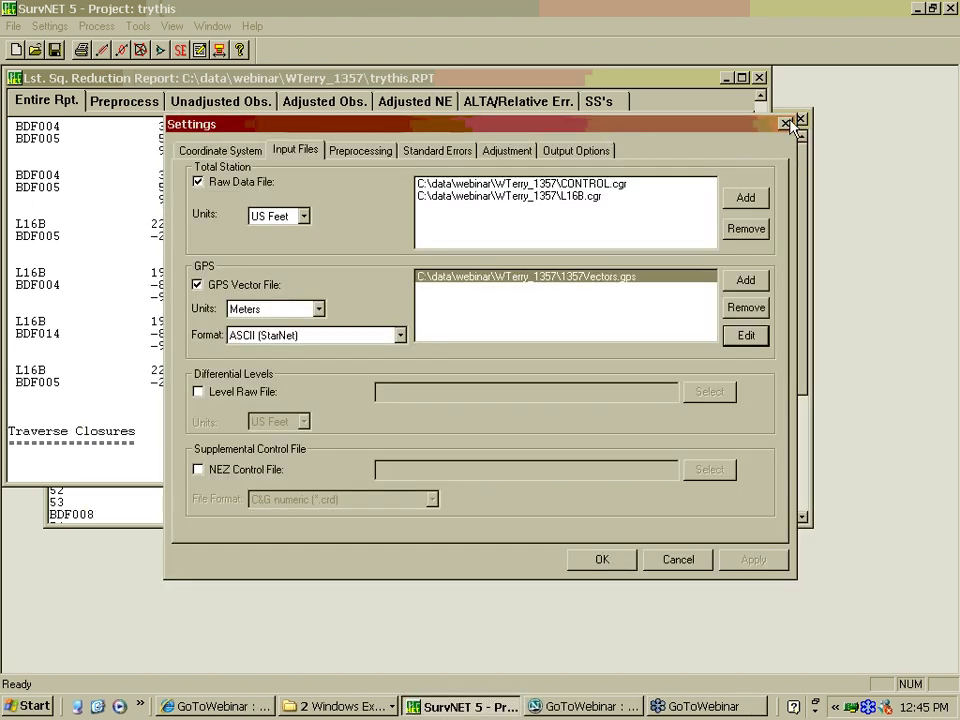
left_click(785, 124)
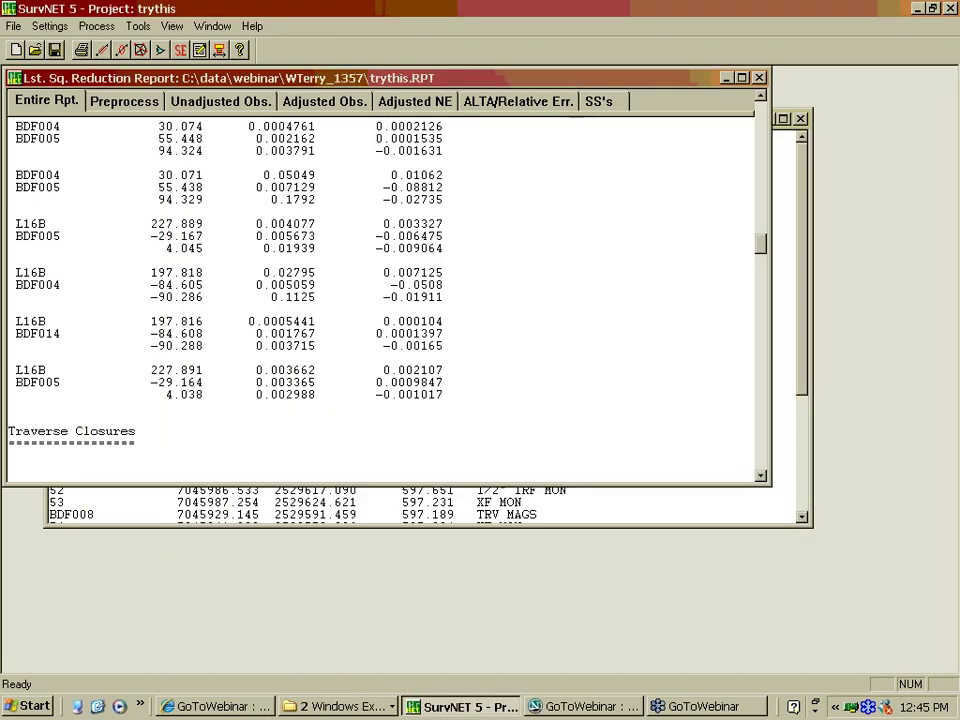
left_click(141, 51)
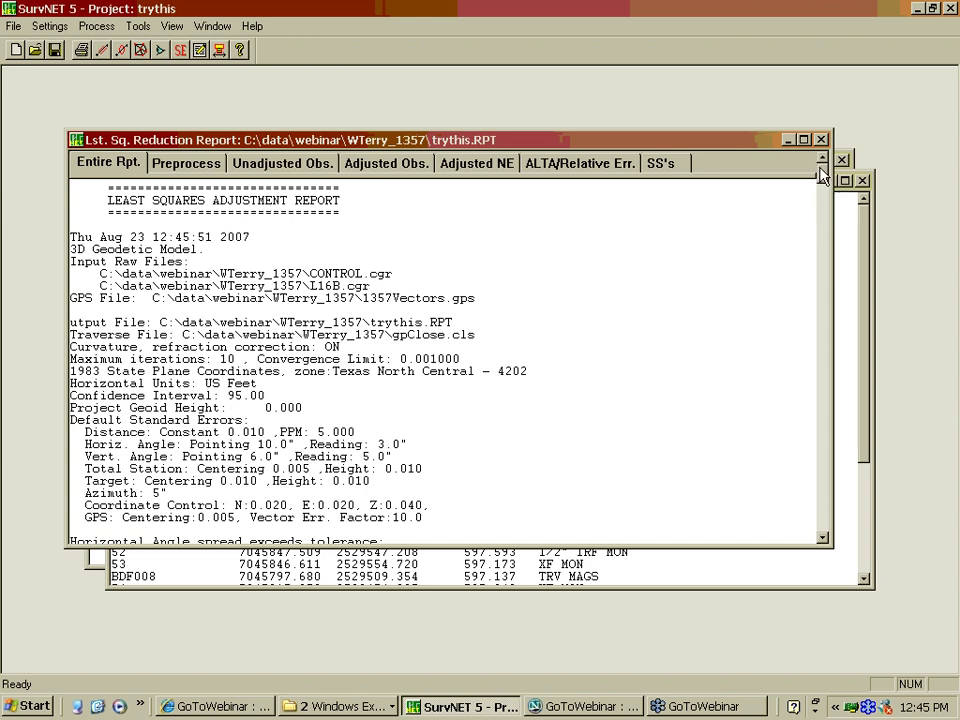
Review the new trythis.RPT: 6 GPS vectors with large residuals, ALTA ratios above 1000
left_click_drag(822, 174, 797, 395)
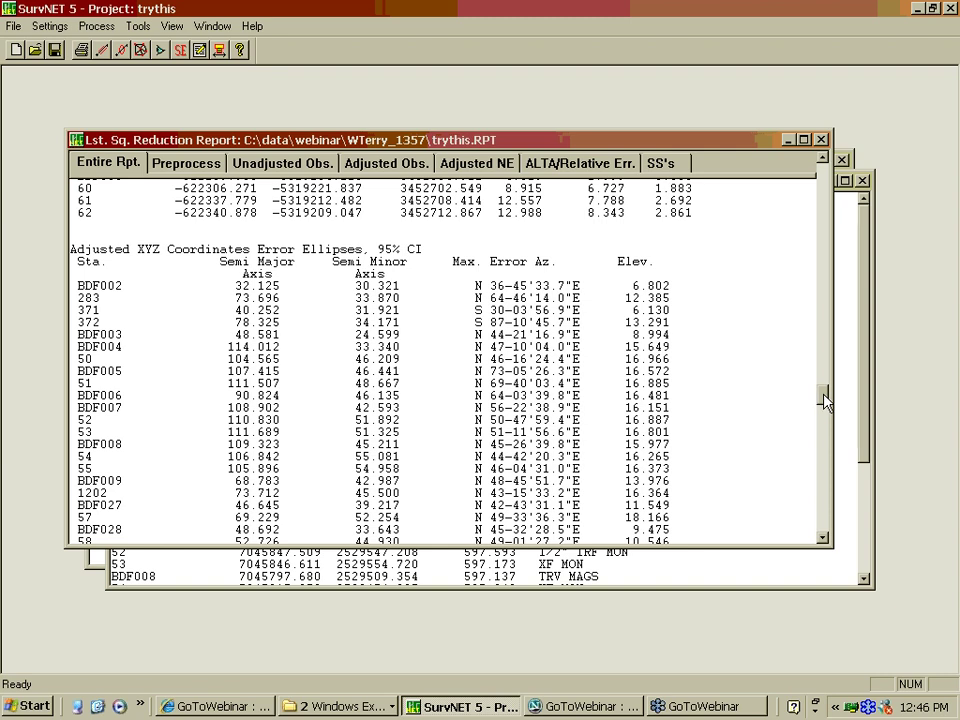
left_click_drag(824, 400, 826, 452)
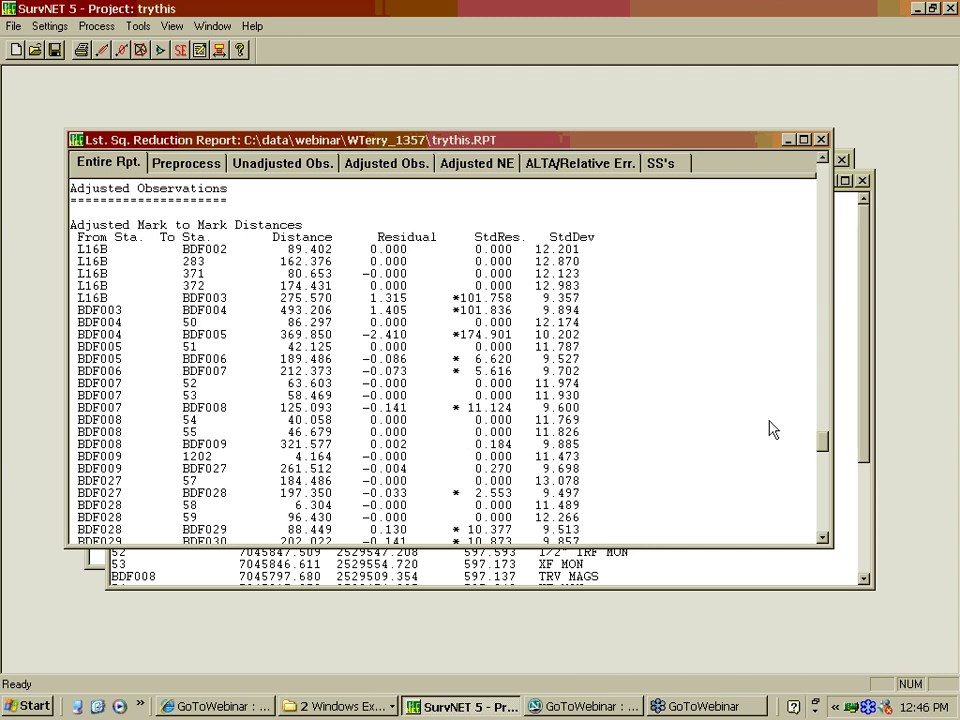
left_click_drag(826, 447, 826, 466)
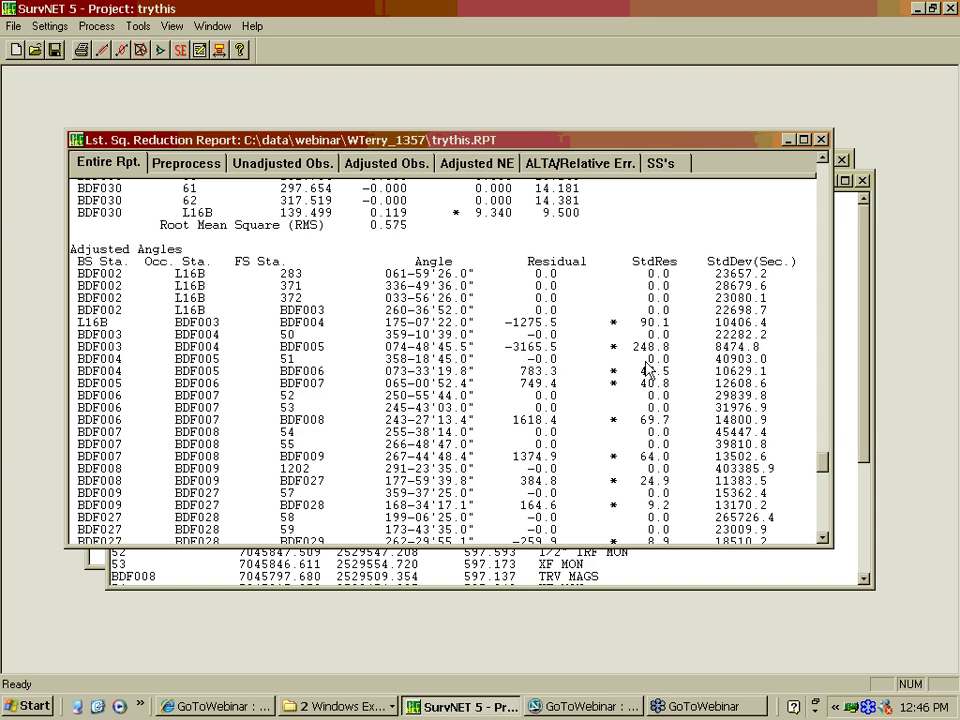
left_click_drag(822, 463, 822, 487)
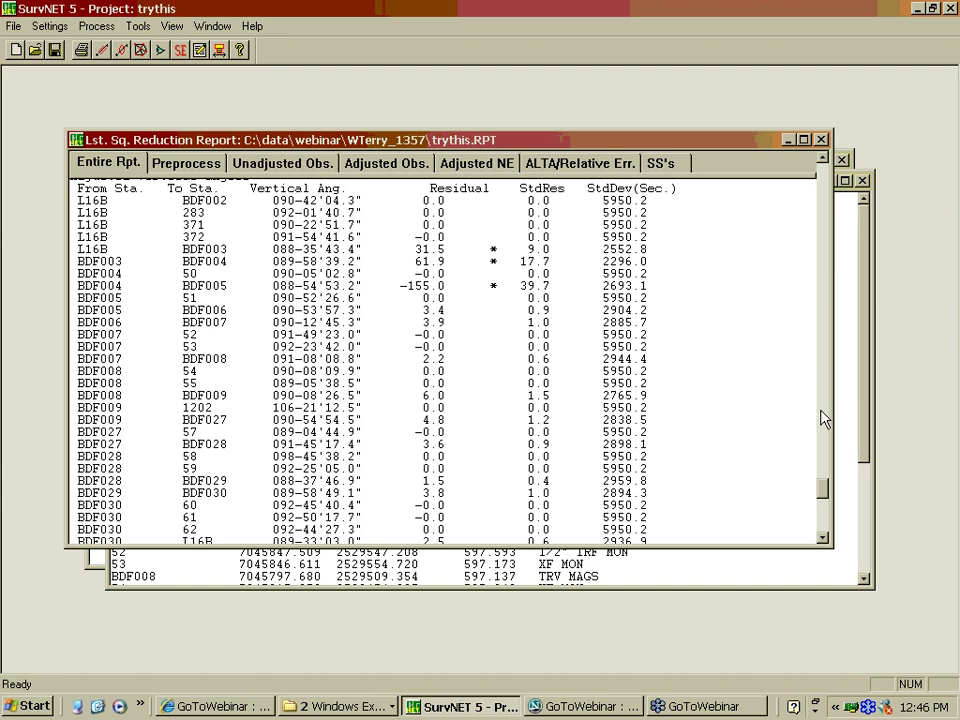
left_click_drag(822, 490, 822, 491)
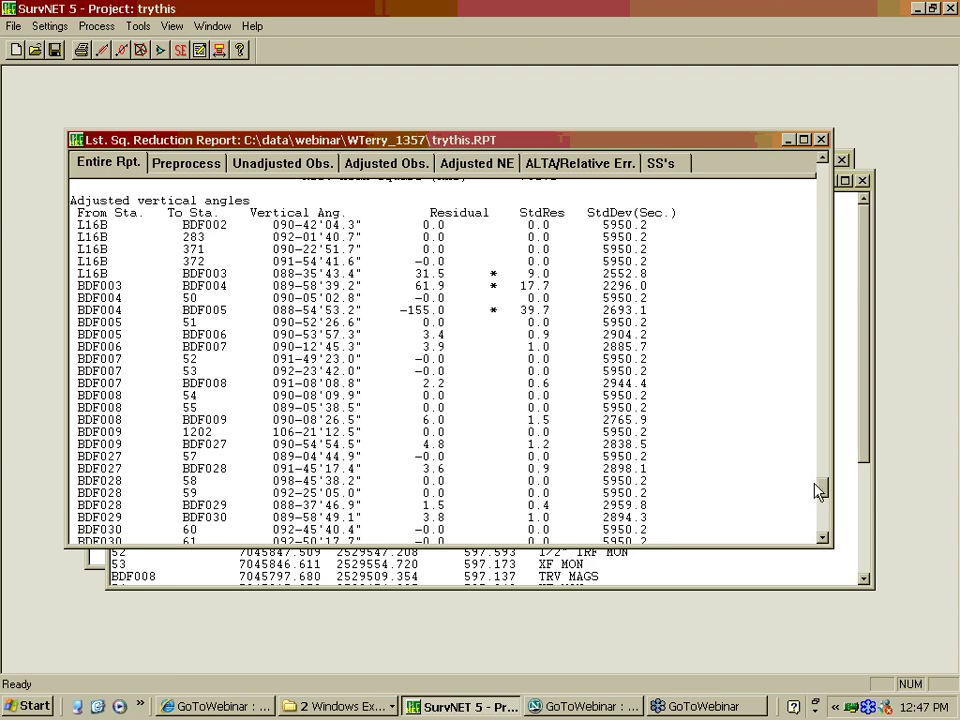
scroll(820, 490, "down", 1)
left_click_drag(820, 490, 823, 418)
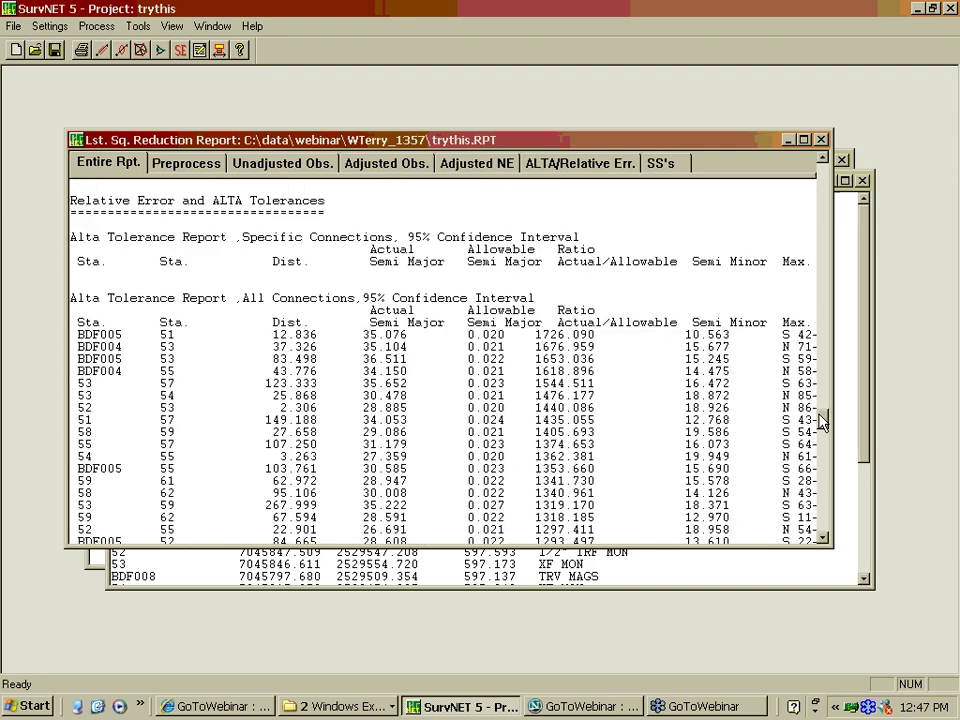
Run Blunder Detection with Preprocess the raw data, then close the Blunder Detection dialog
left_click(99, 27)
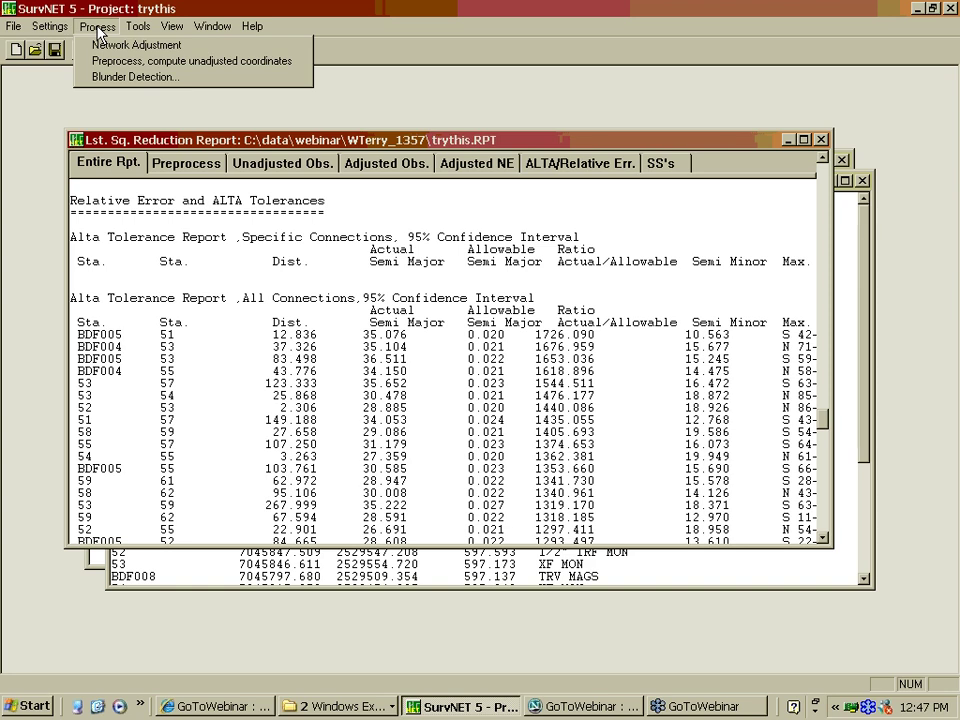
left_click(117, 78)
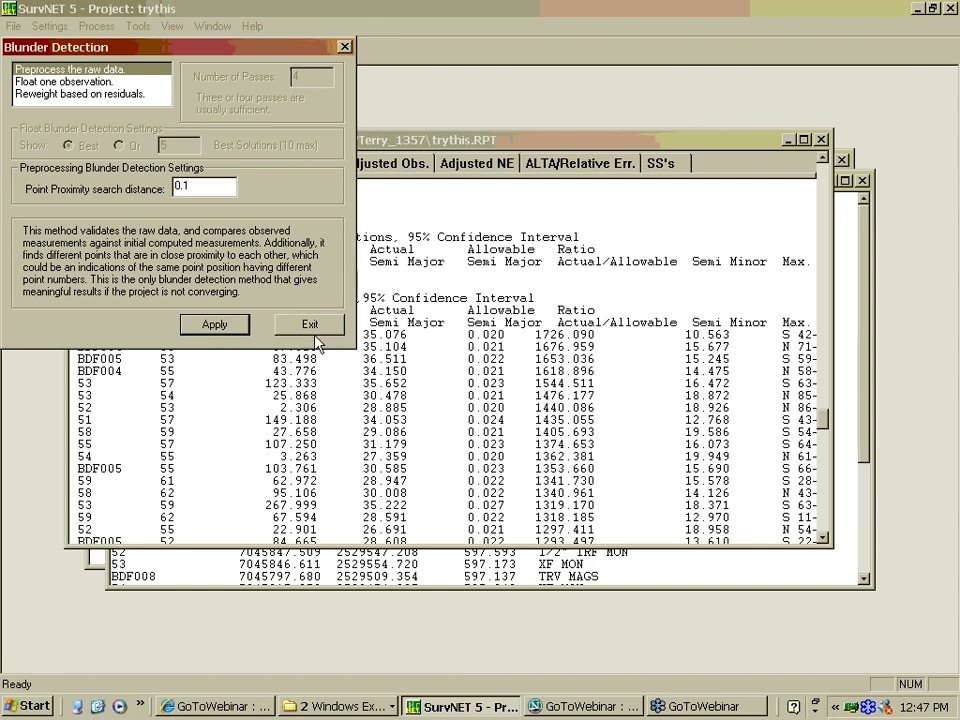
left_click(212, 326)
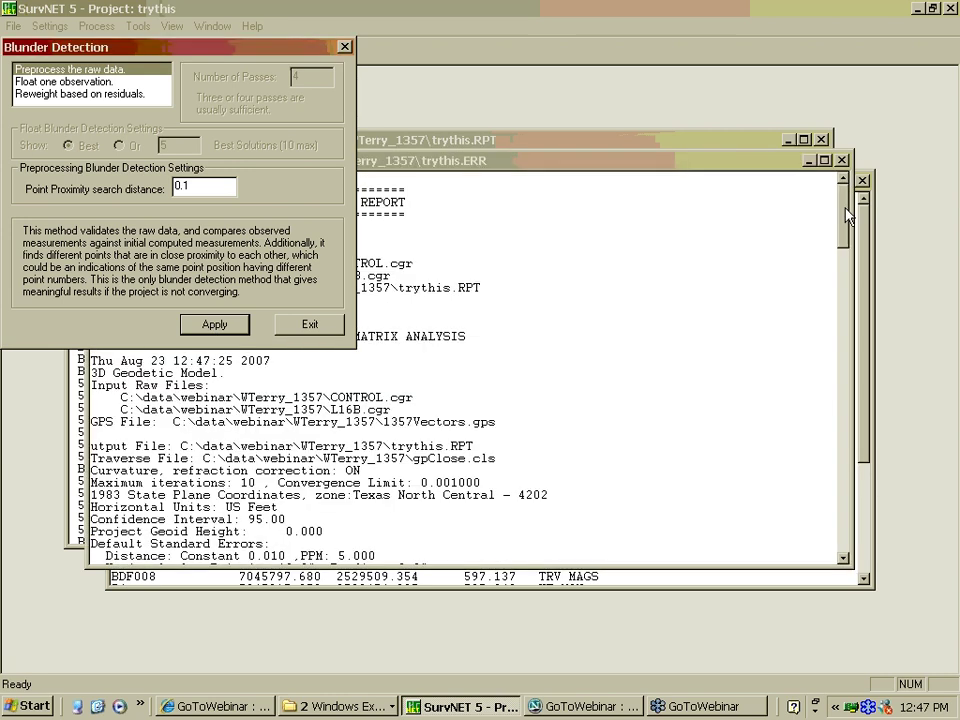
left_click_drag(843, 208, 843, 214)
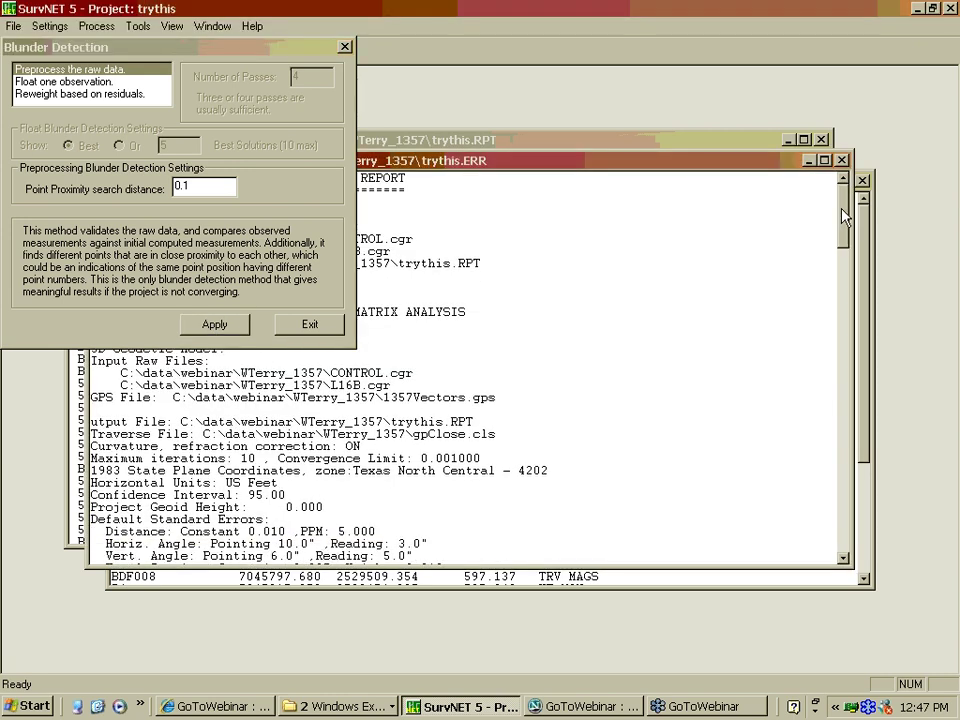
left_click(345, 48)
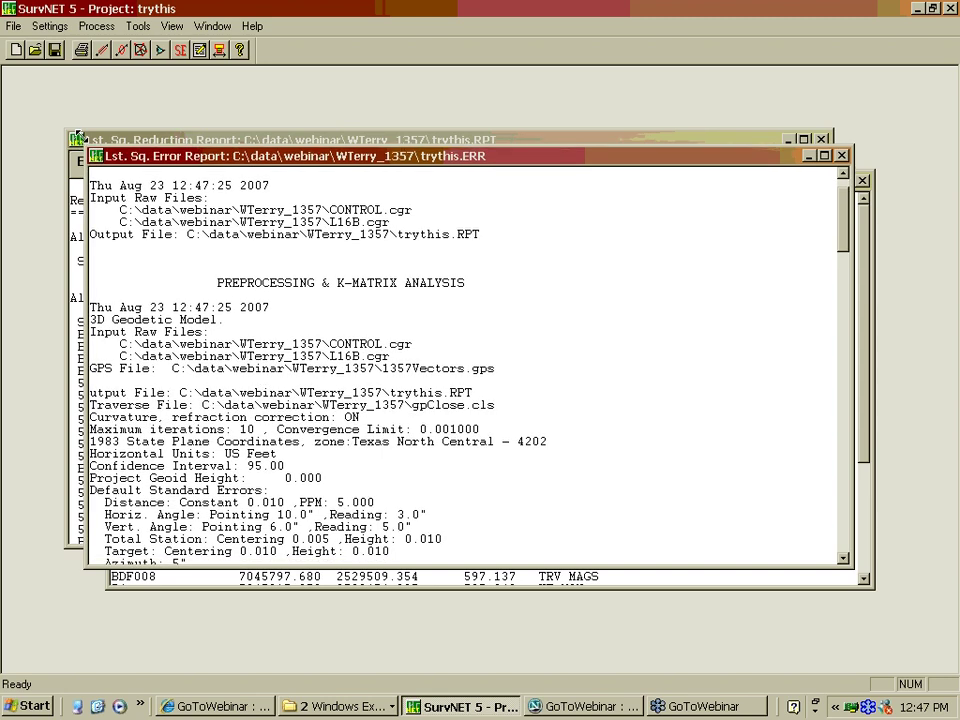
Enlarge the trythis.ERR window and review its Preprocessing & K-Matrix Analysis results
left_click_drag(88, 152, 72, 78)
left_click_drag(843, 140, 840, 375)
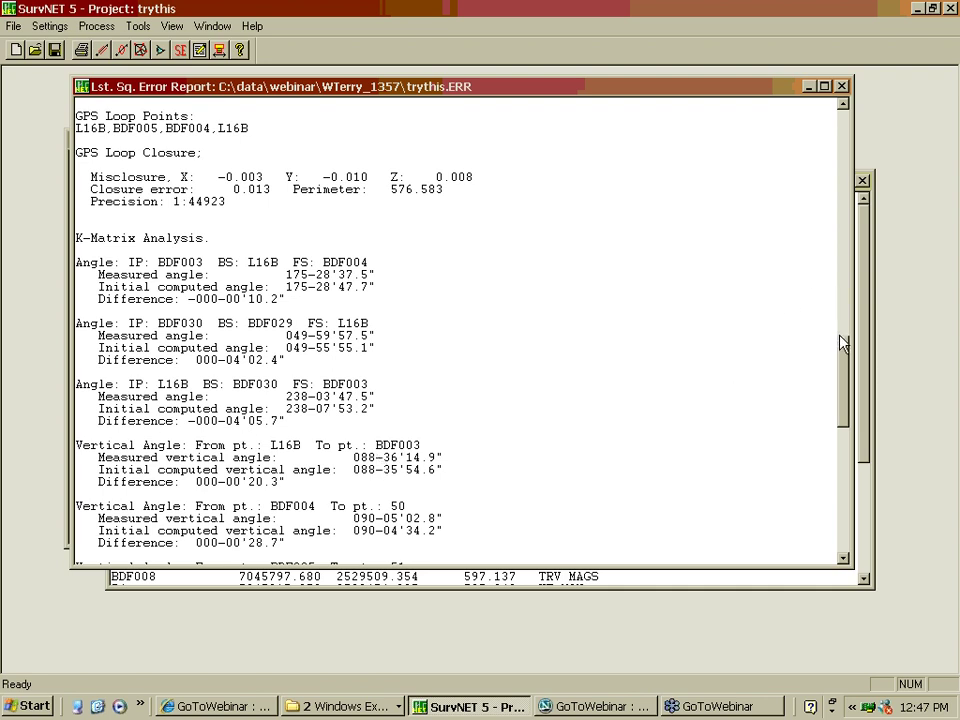
left_click_drag(841, 360, 838, 467)
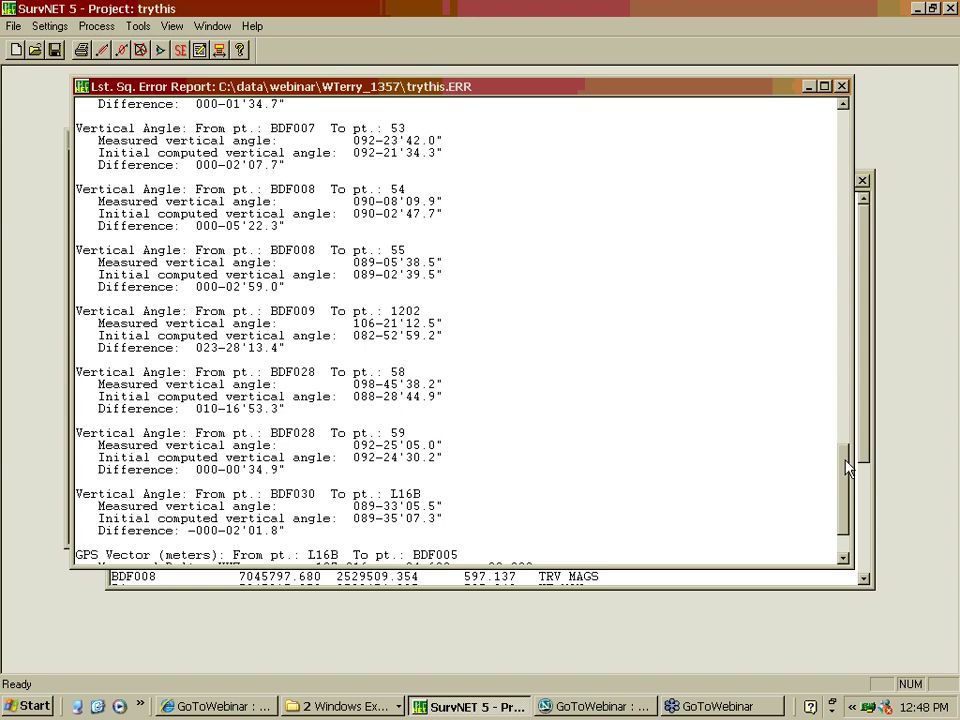
scroll(845, 468, "down", 3)
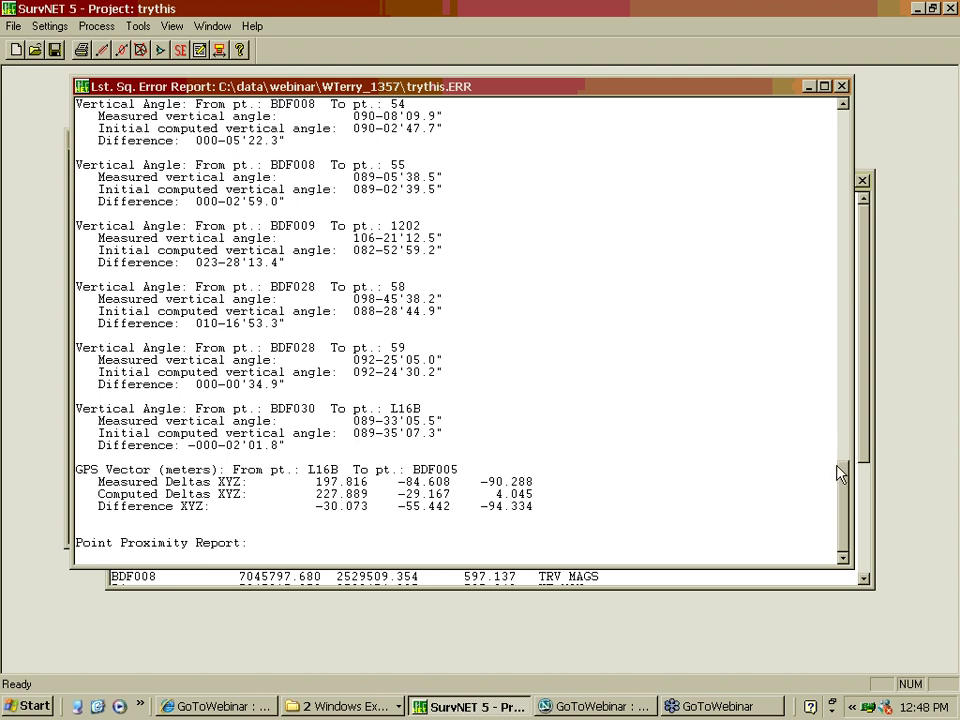
left_click_drag(840, 479, 842, 497)
Switch between trythis.ERR and trythis.OUT, leaving the adjusted coordinate listing in front
left_click(530, 585)
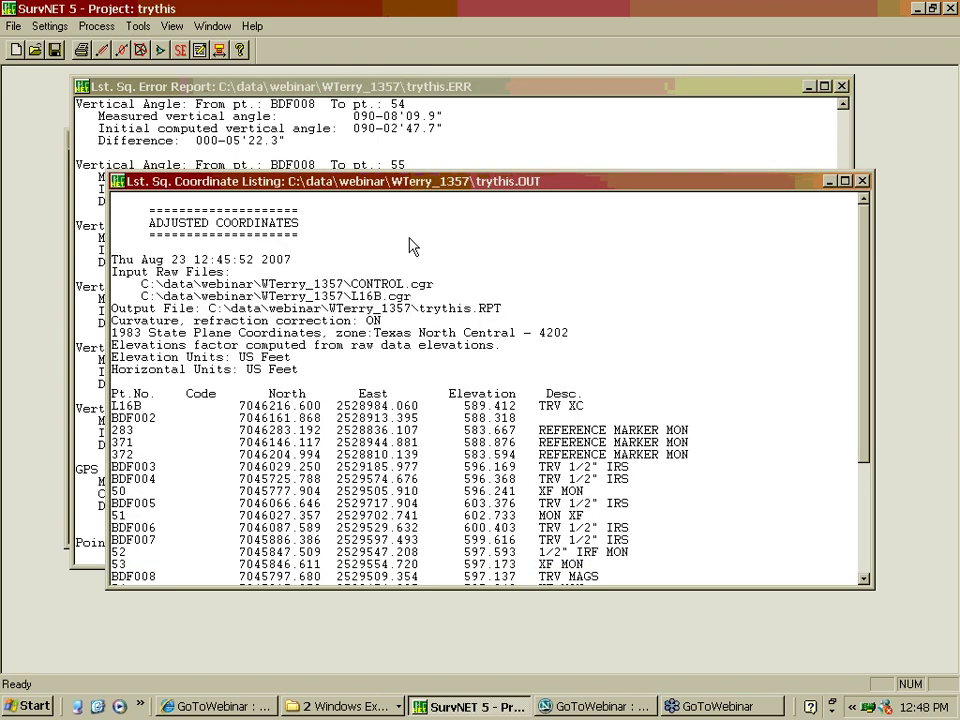
left_click(482, 90)
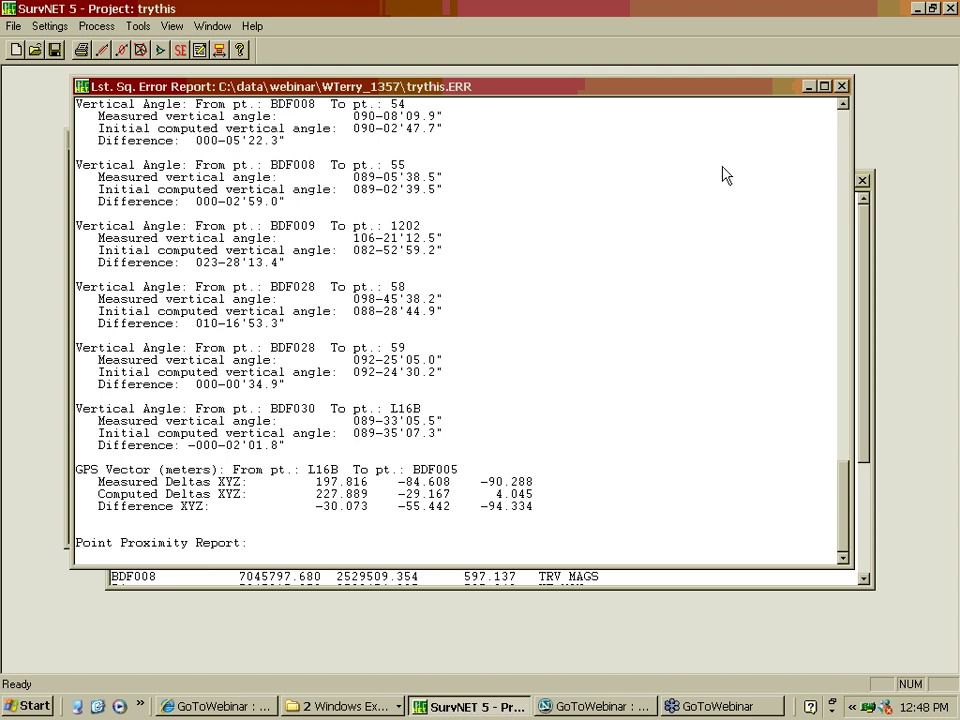
left_click(866, 265)
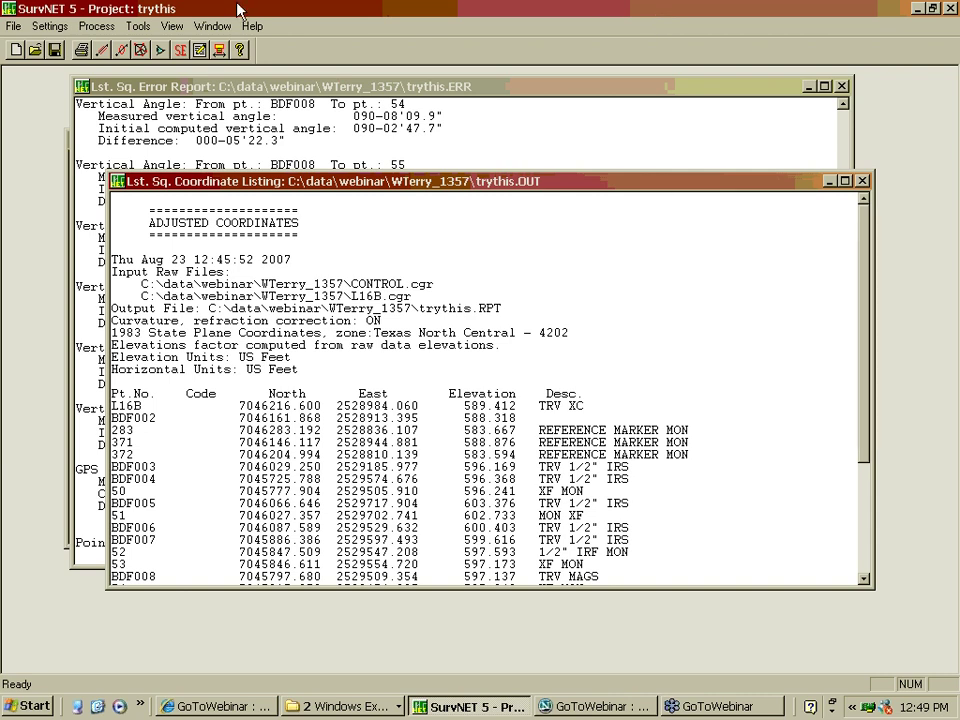
Compare the Float one observation and Reweight based on residuals blunder detection methods
left_click(96, 27)
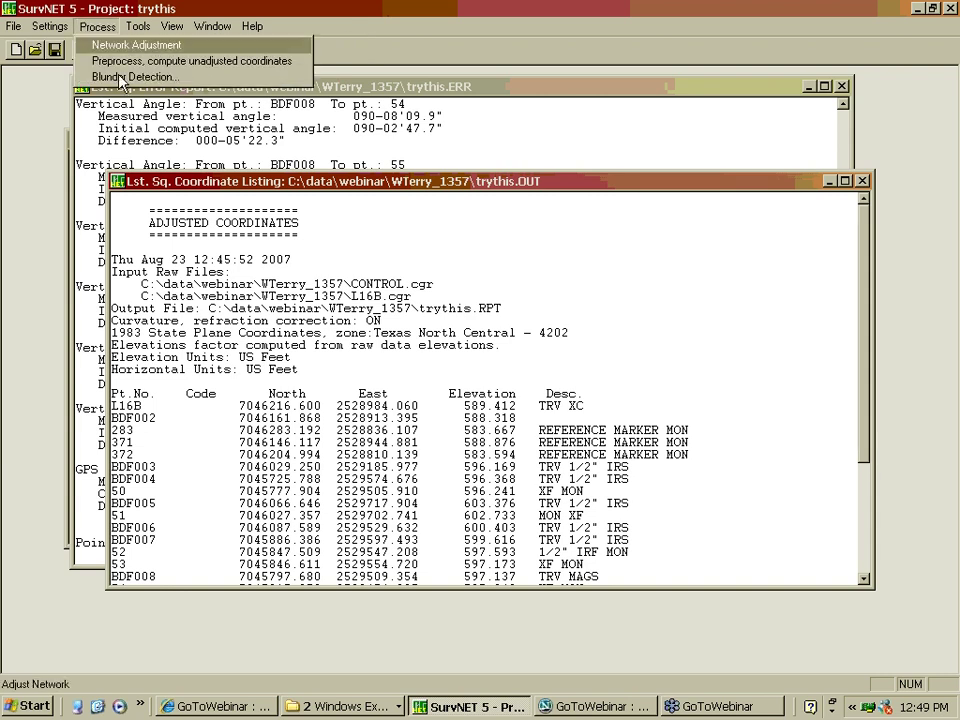
left_click(100, 76)
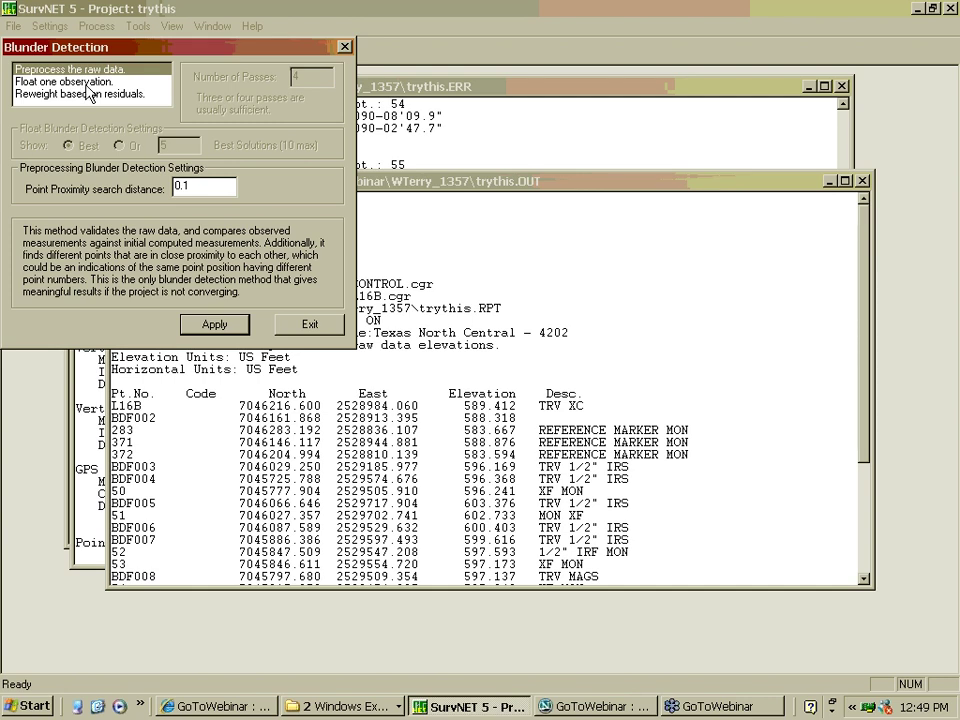
left_click(87, 84)
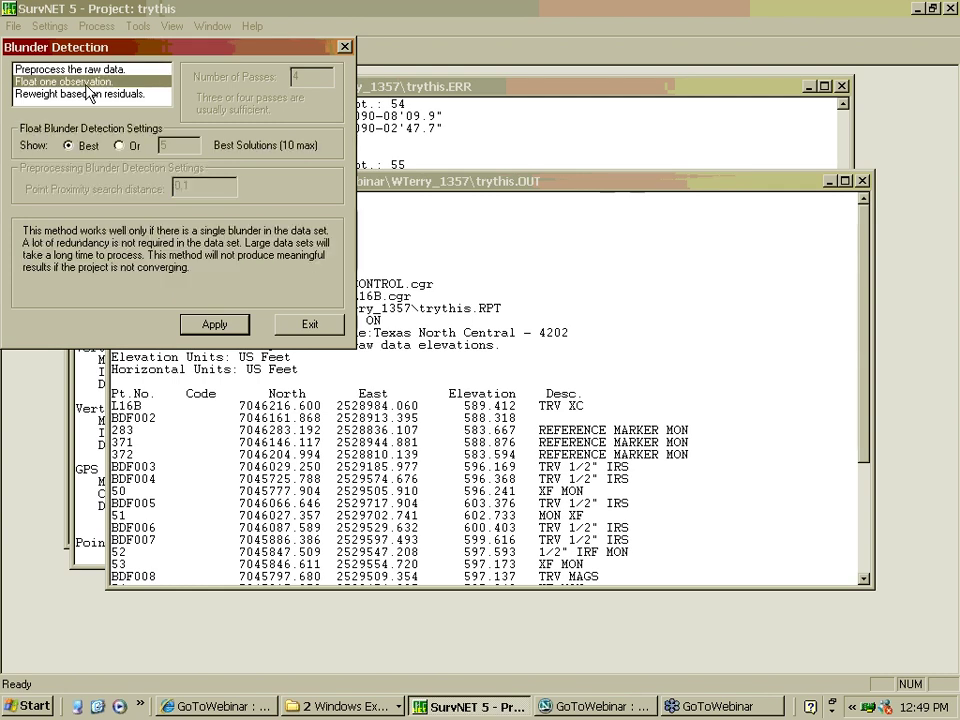
left_click(90, 93)
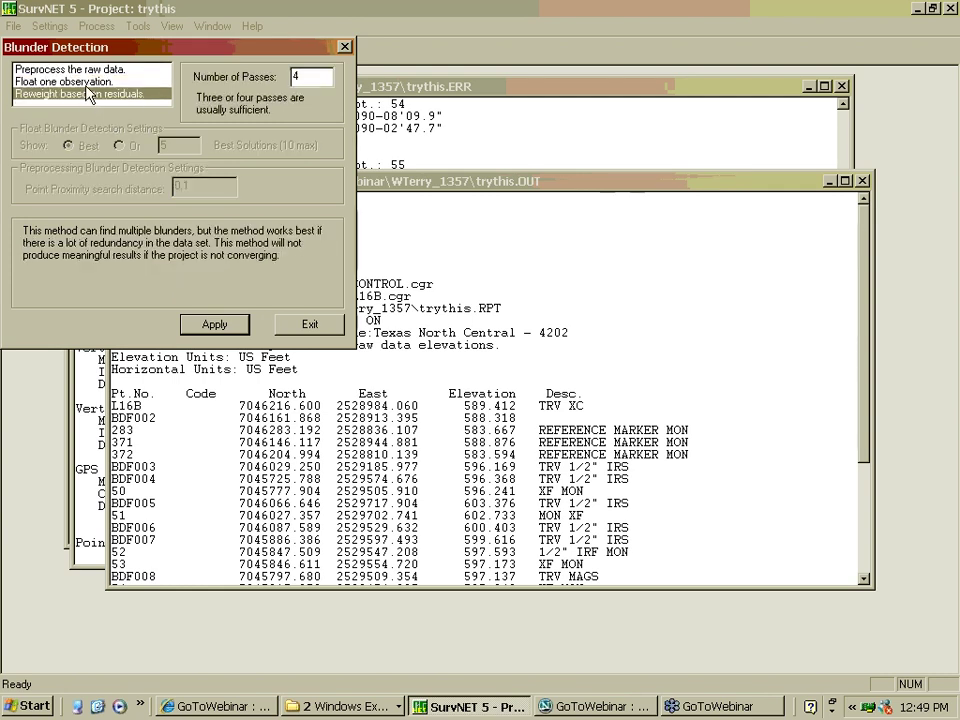
left_click(87, 84)
left_click(88, 92)
left_click(87, 84)
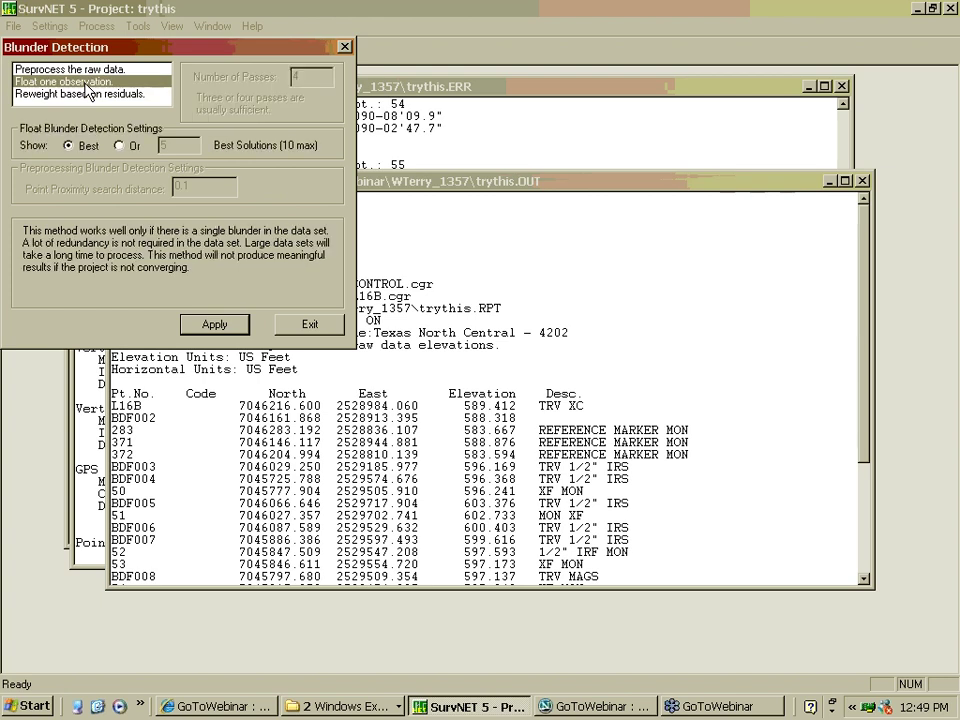
left_click(87, 94)
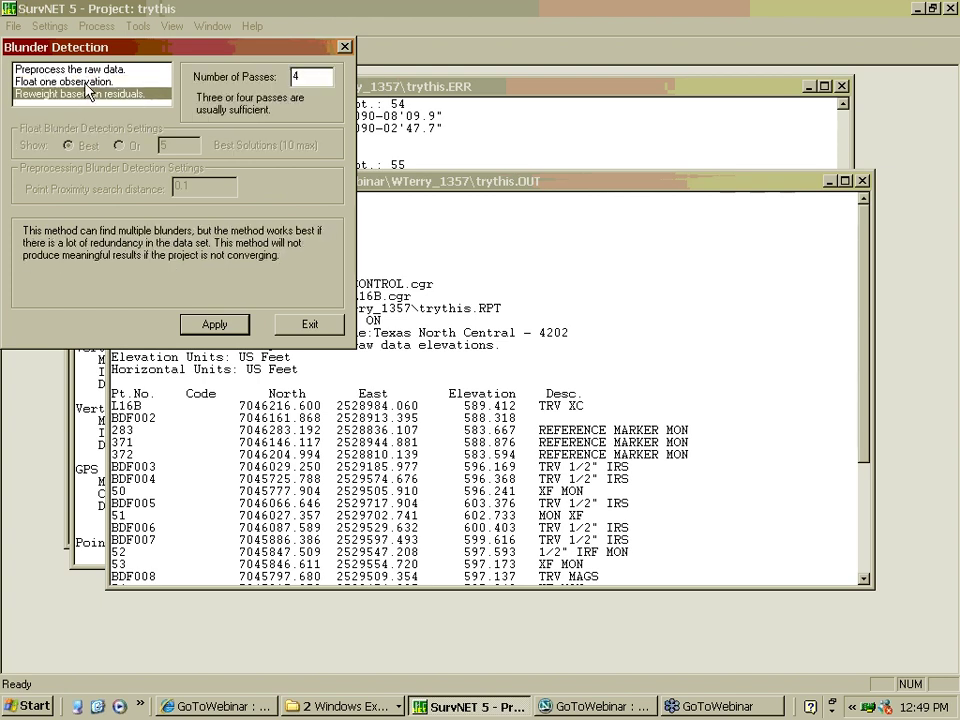
left_click(86, 84)
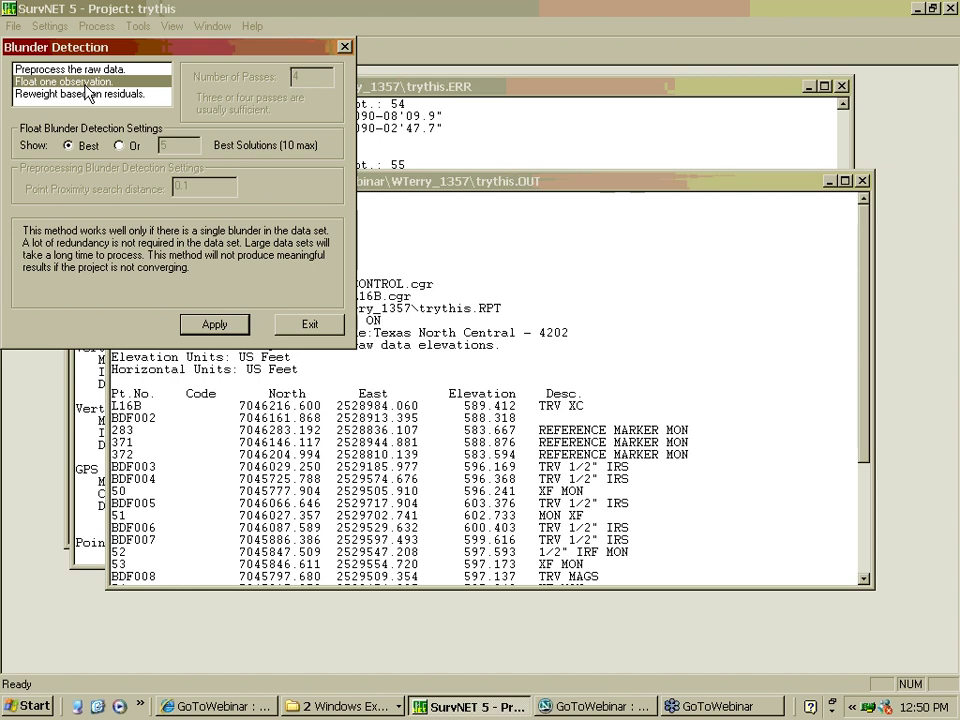
left_click(86, 94)
Choose the Float one observation method and apply it
key("Up")
left_click(63, 94)
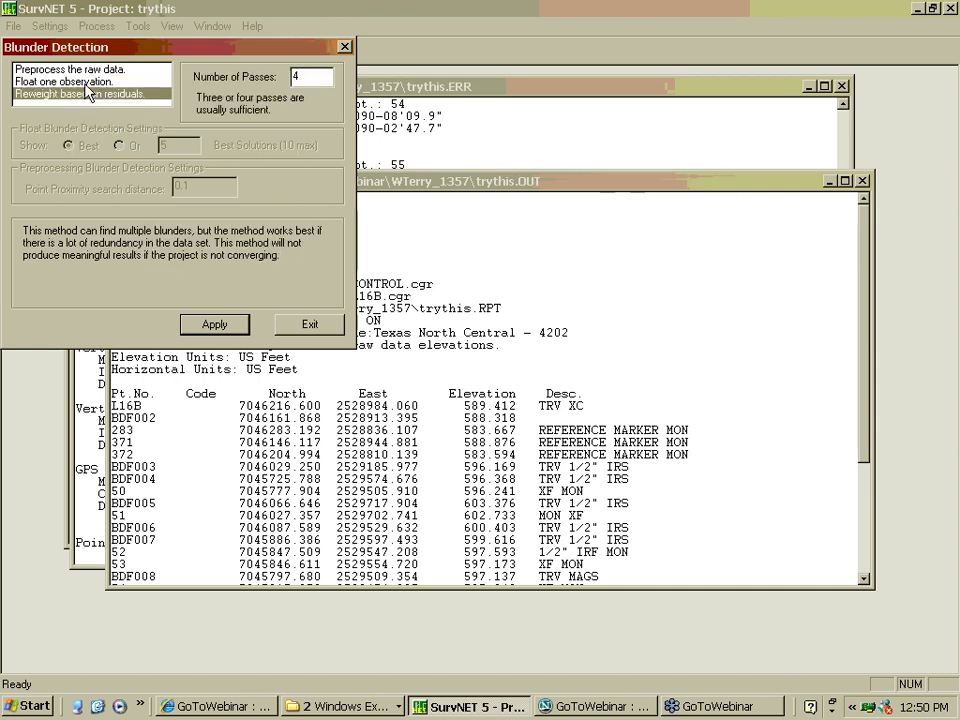
key("Up")
left_click(84, 72)
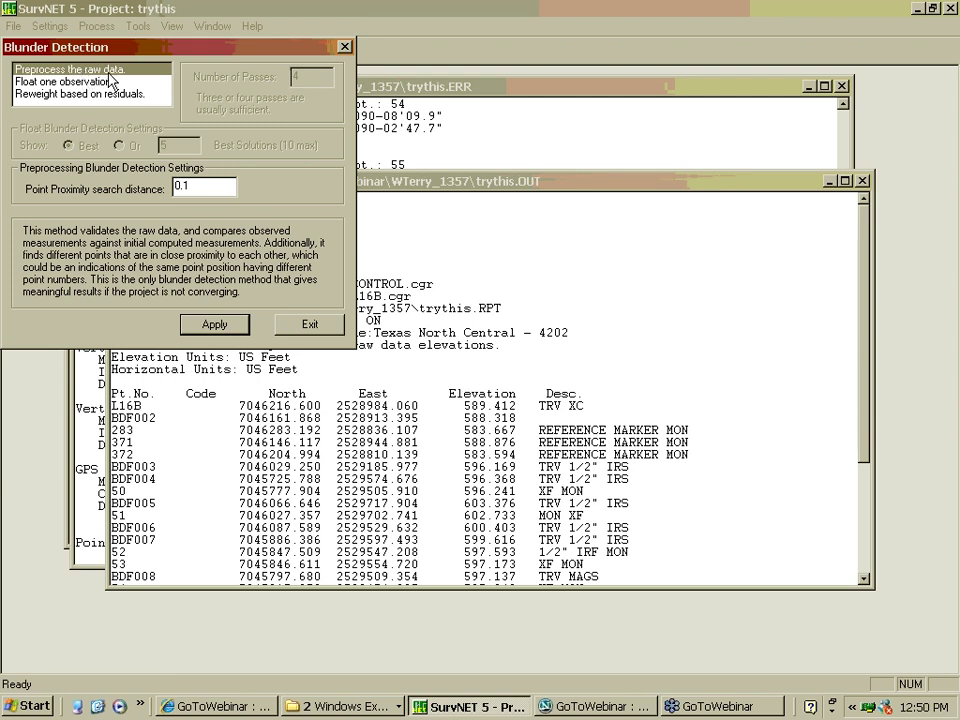
left_click(103, 83)
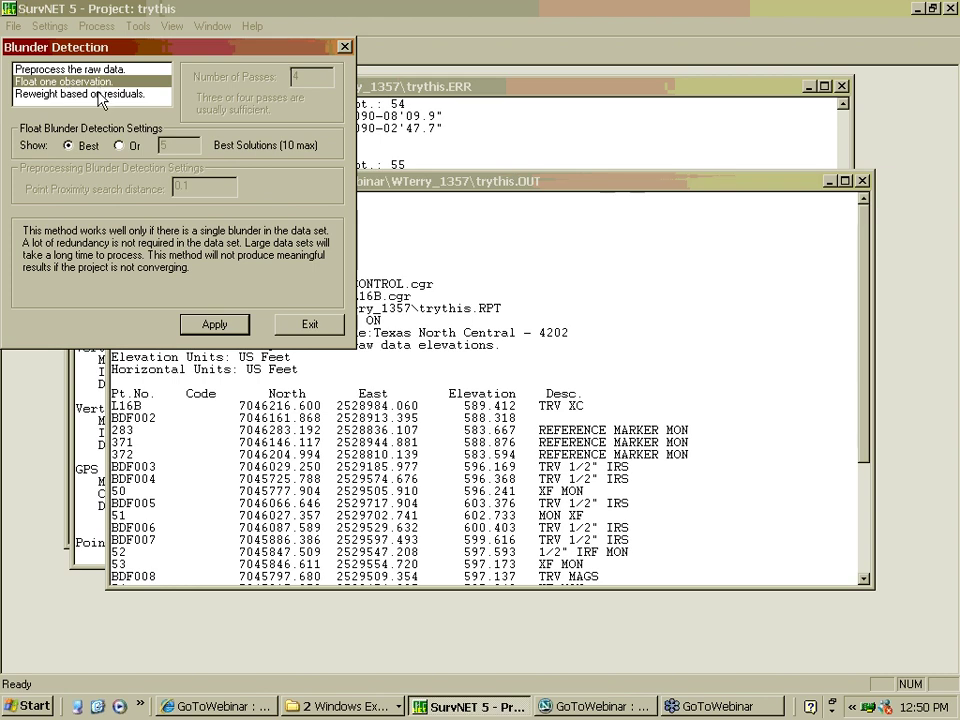
left_click(213, 325)
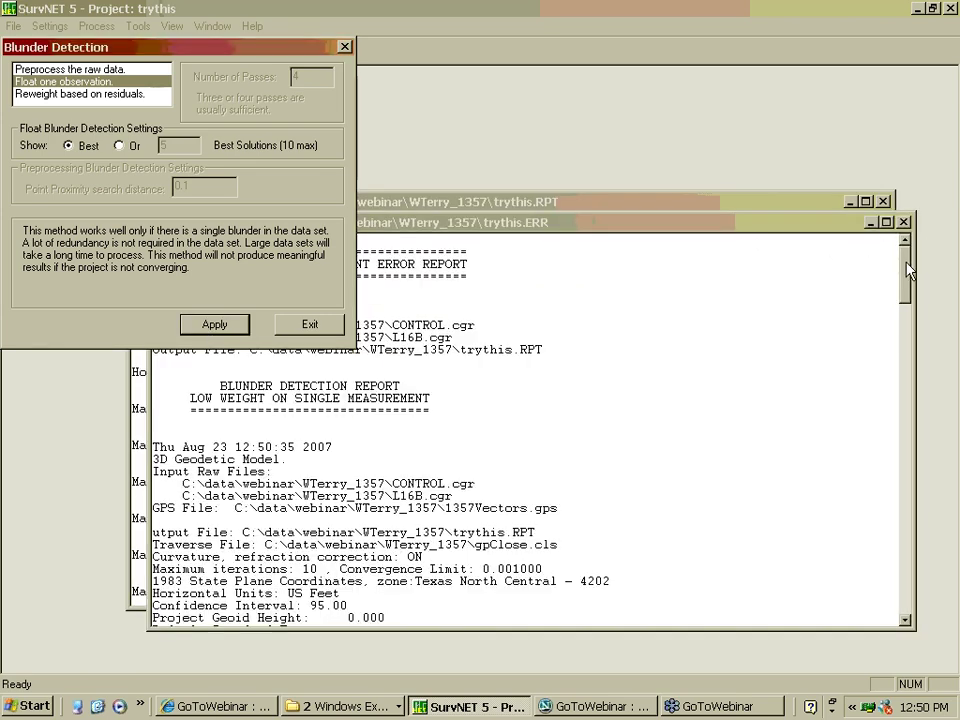
Close Blunder Detection and review adjusted observations, noting BDF004–BDF005 flagged at 220.617
left_click_drag(908, 268, 908, 575)
left_click(343, 48)
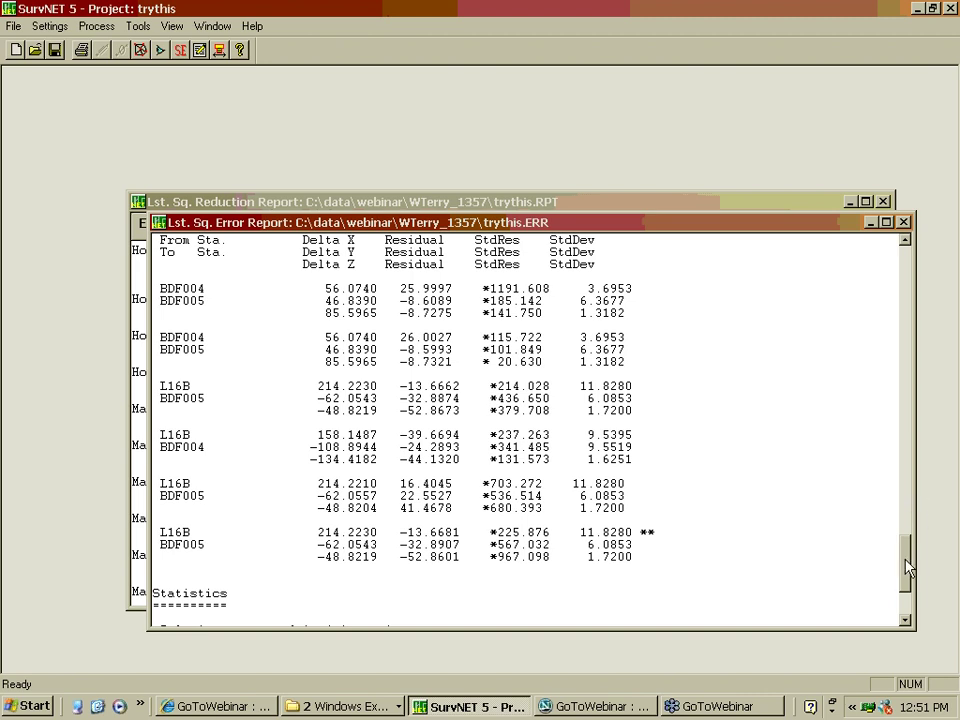
left_click_drag(908, 567, 908, 562)
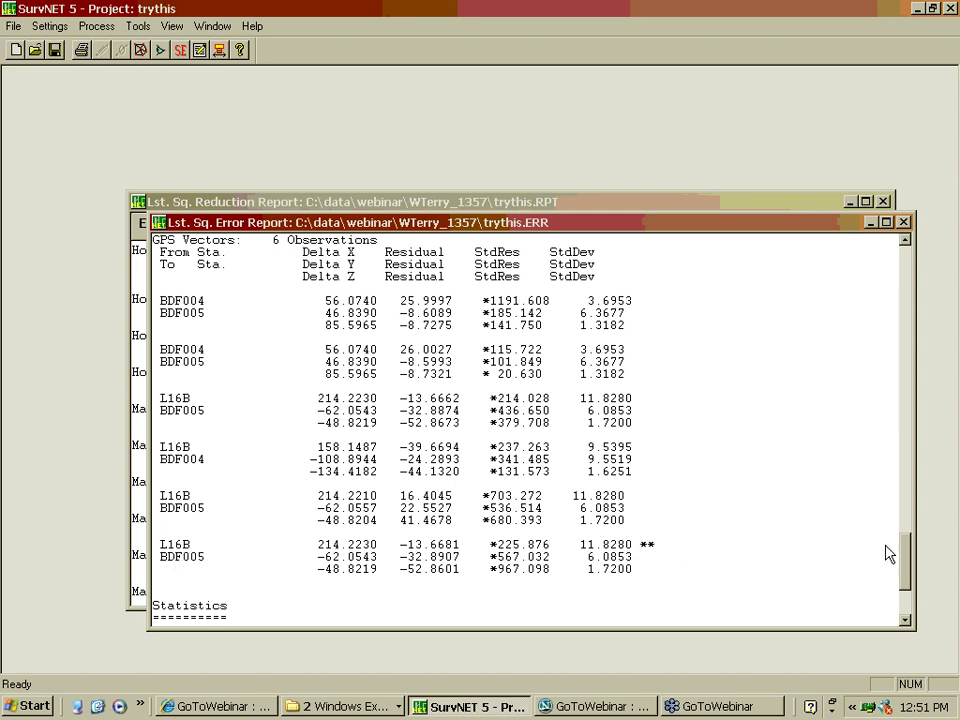
scroll(907, 555, "up", 1)
left_click_drag(907, 555, 907, 508)
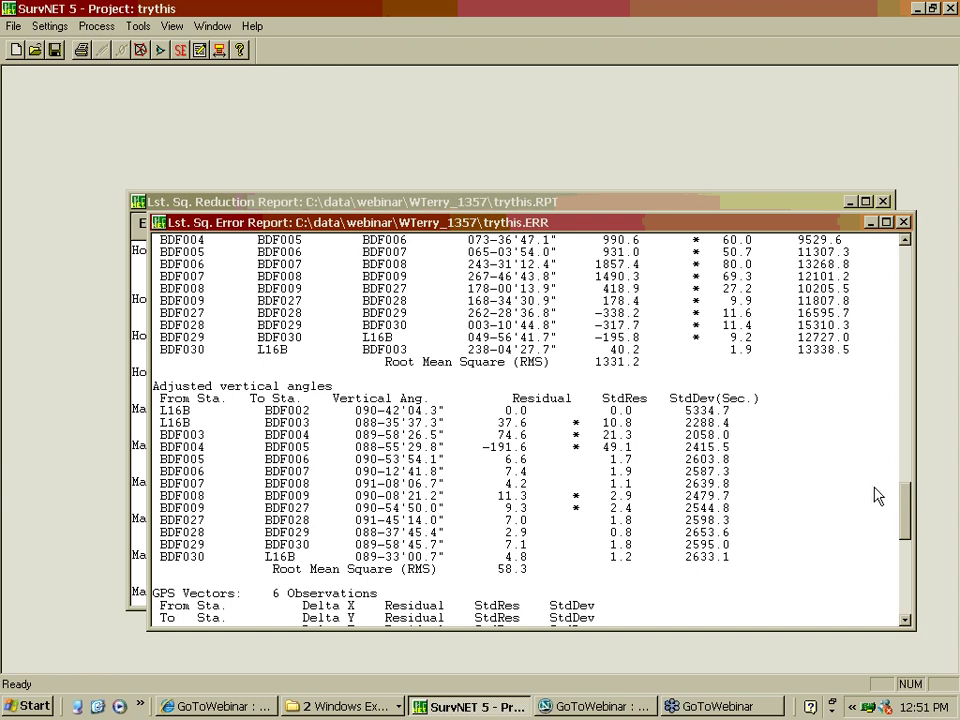
left_click_drag(908, 515, 914, 470)
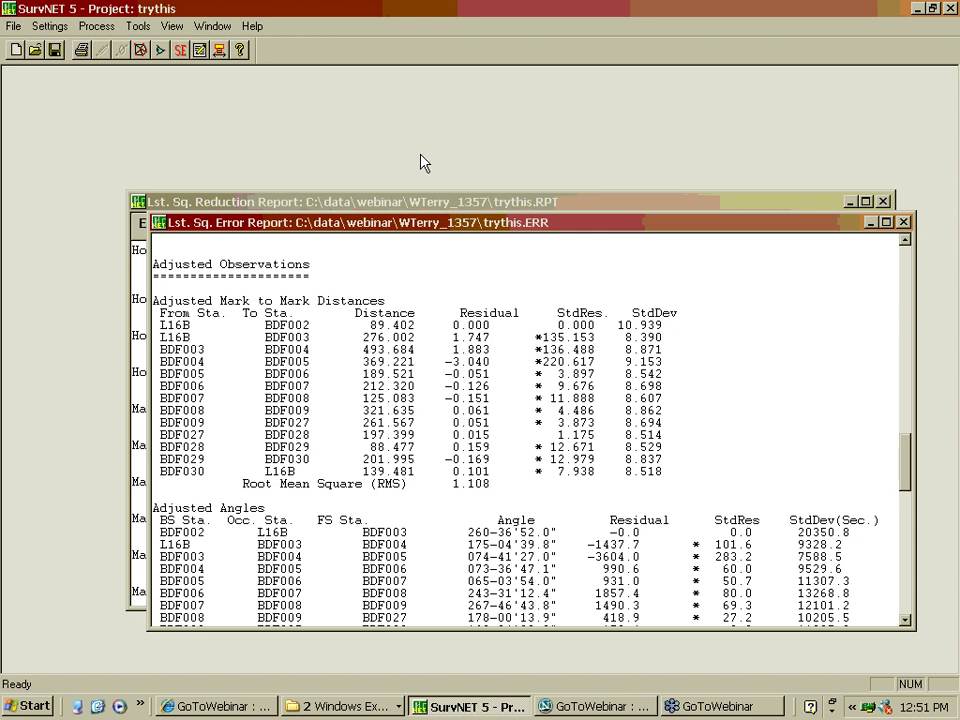
Run blunder detection with Reweight based on residuals, then close the dialog
left_click(91, 28)
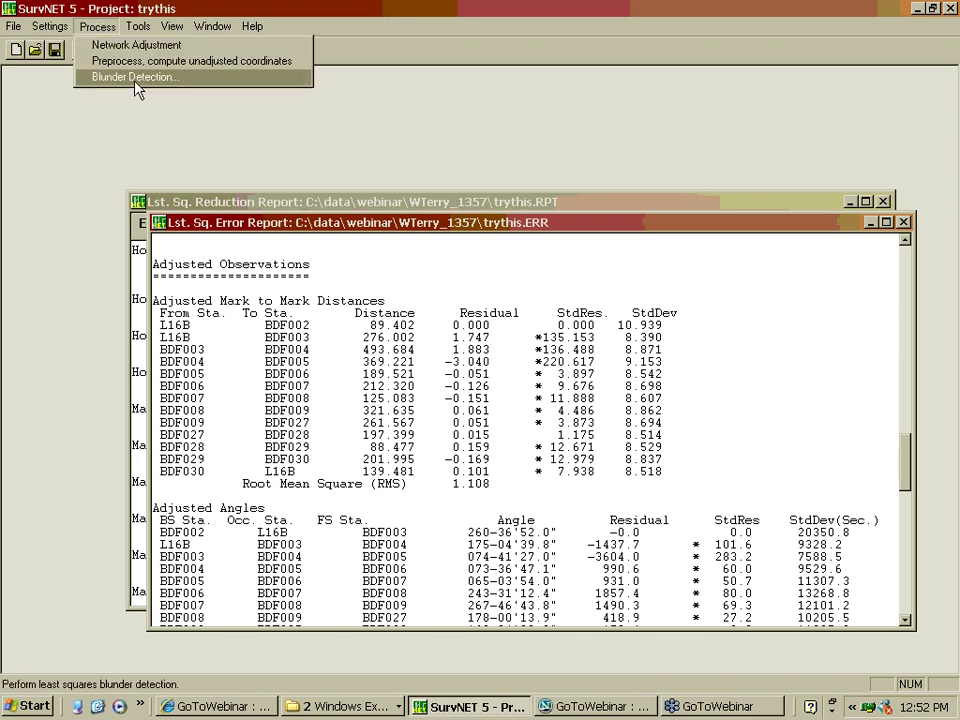
left_click(100, 75)
left_click(132, 93)
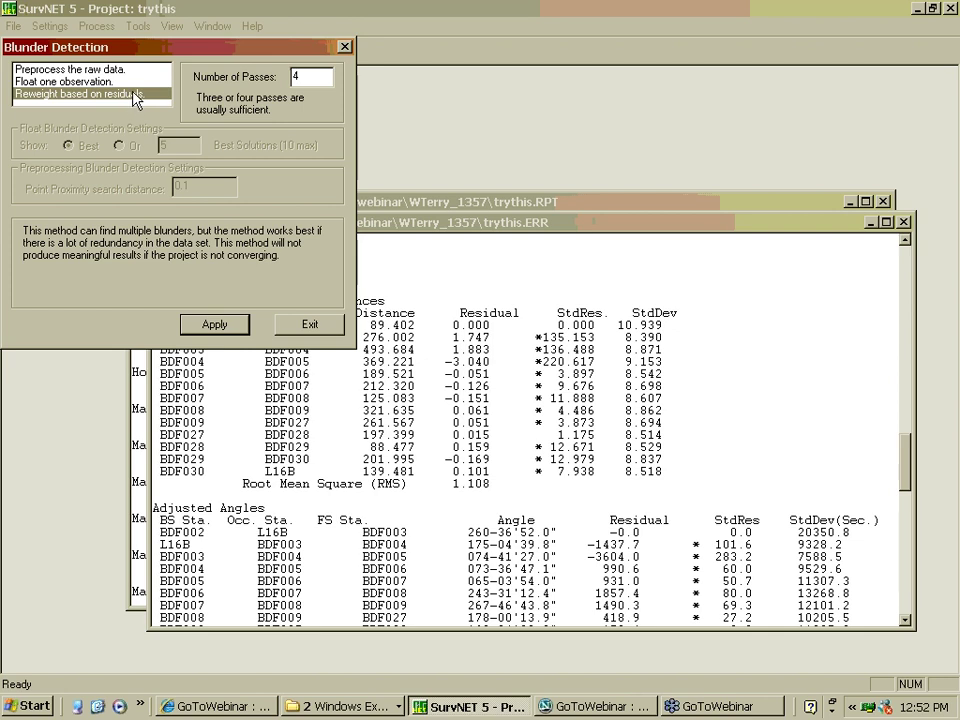
left_click(222, 328)
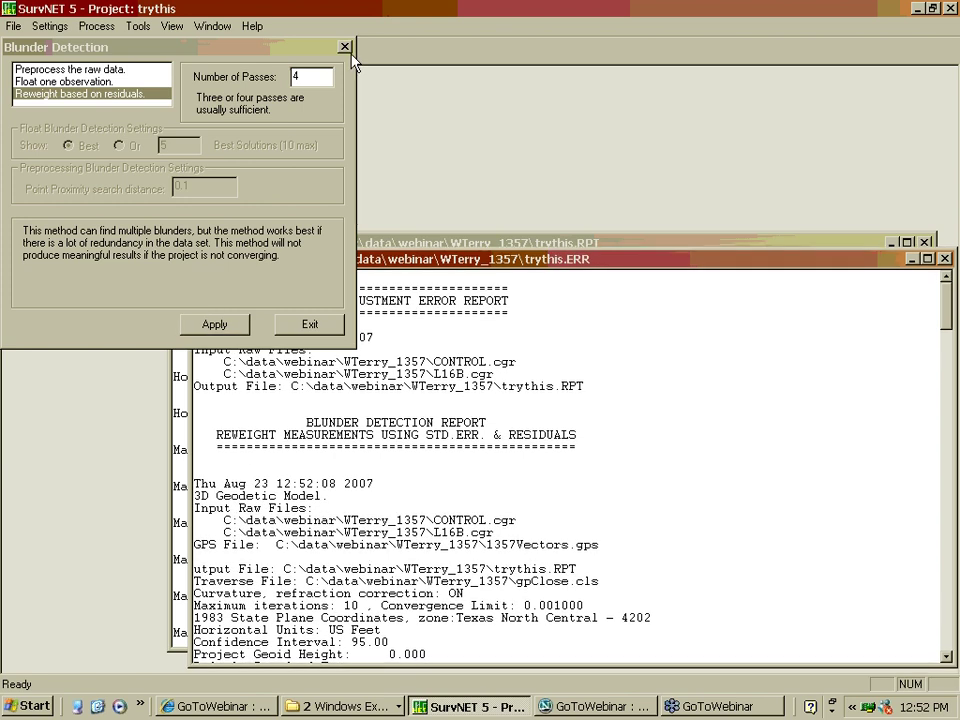
left_click(344, 46)
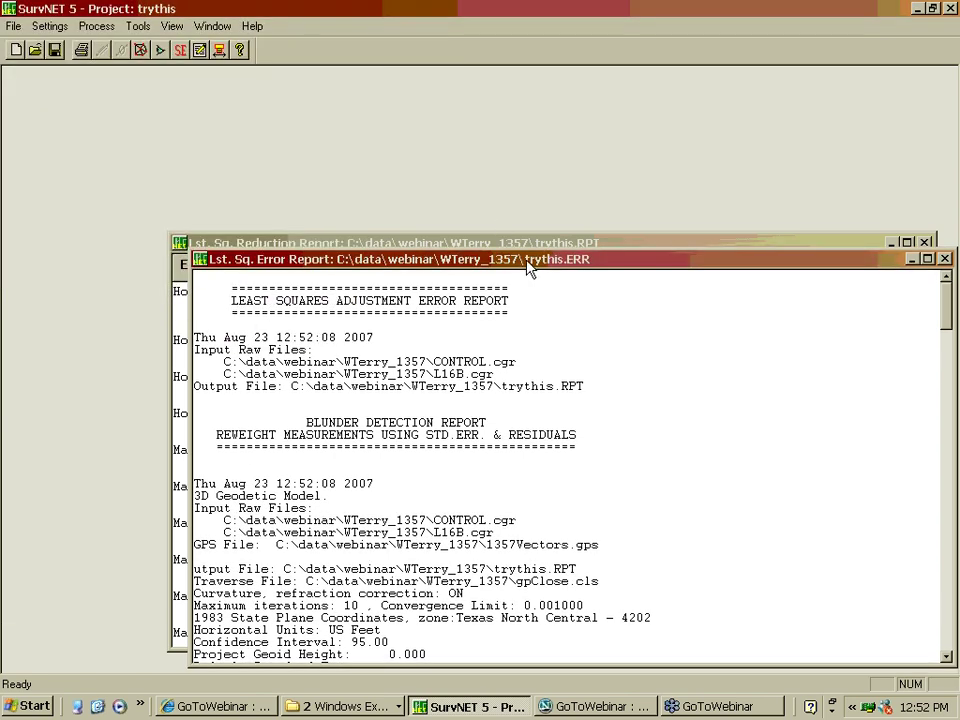
Scroll trythis.ERR to Statistics: converged in 4 iterations, passed the 95% Chi-Square test
left_click_drag(528, 268, 417, 107)
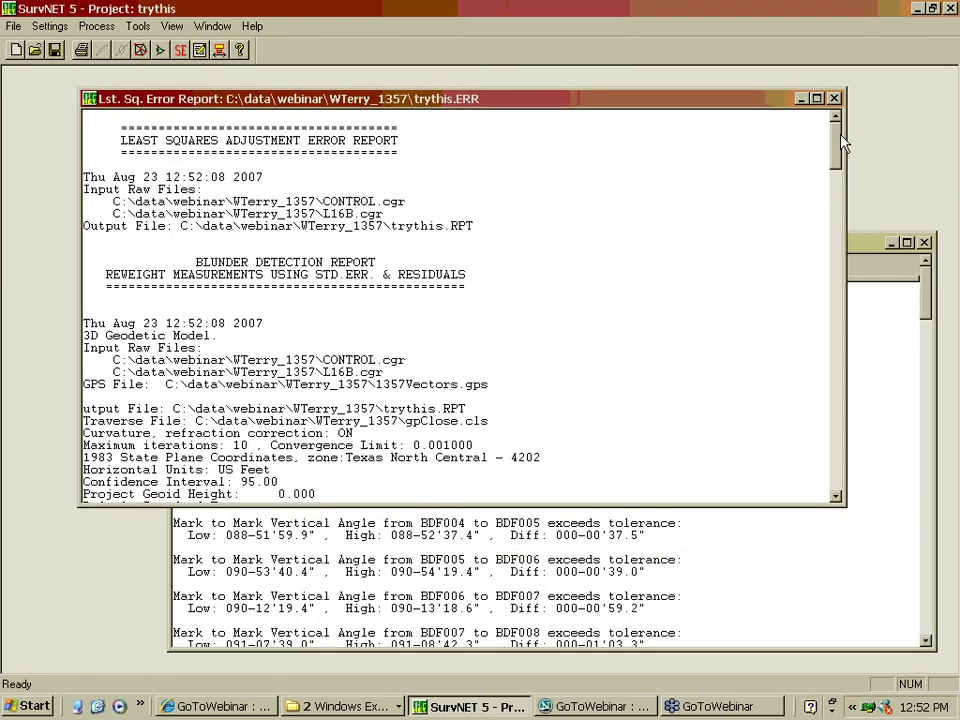
left_click_drag(838, 144, 816, 450)
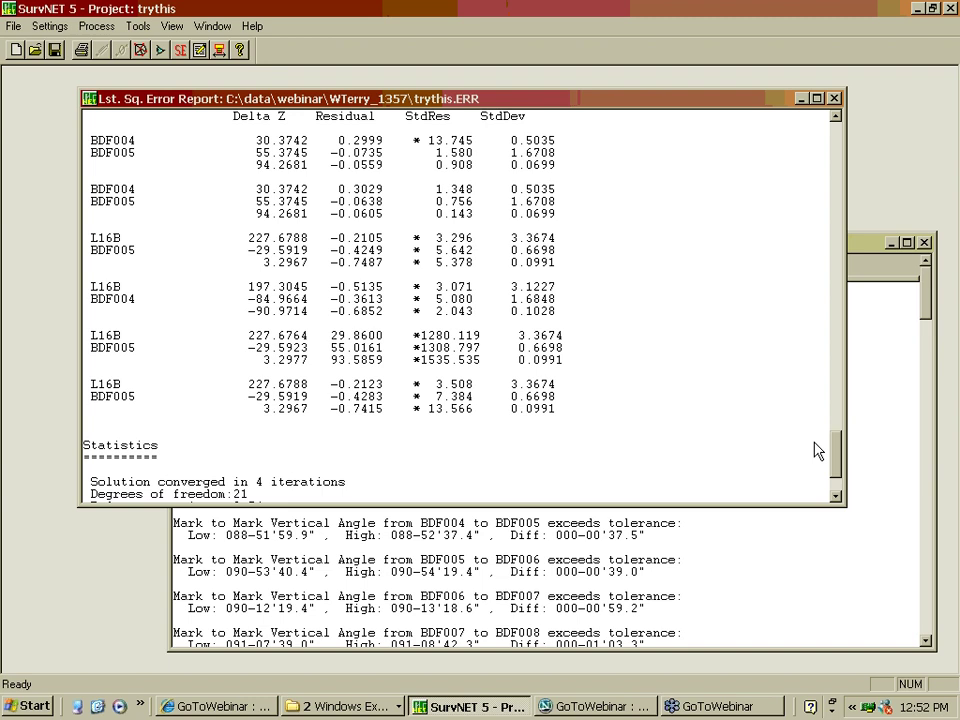
left_click_drag(816, 450, 821, 465)
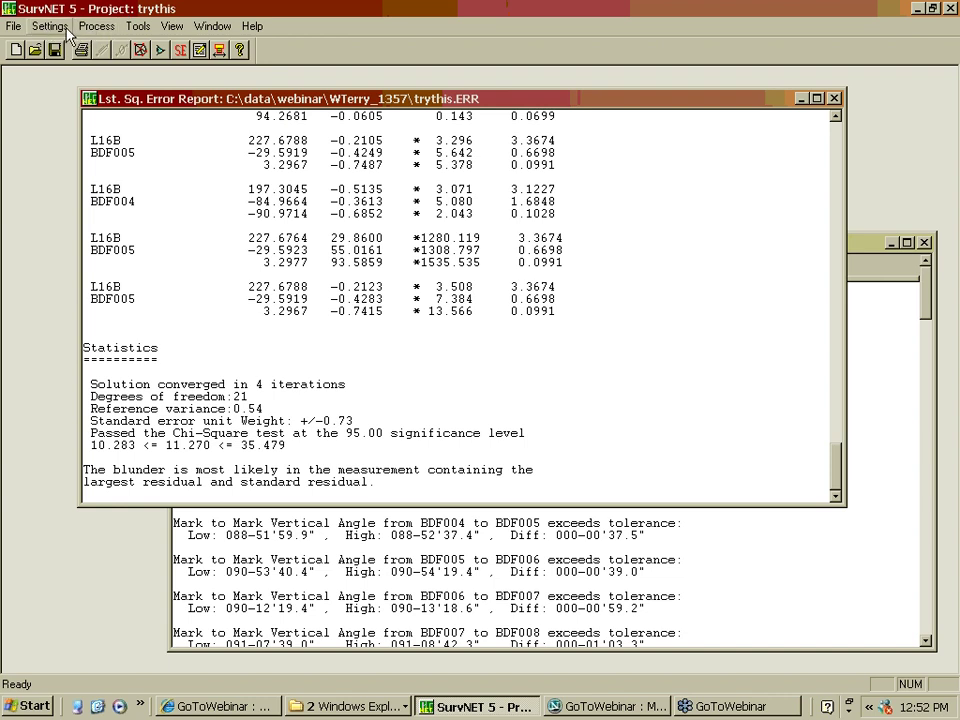
left_click(96, 30)
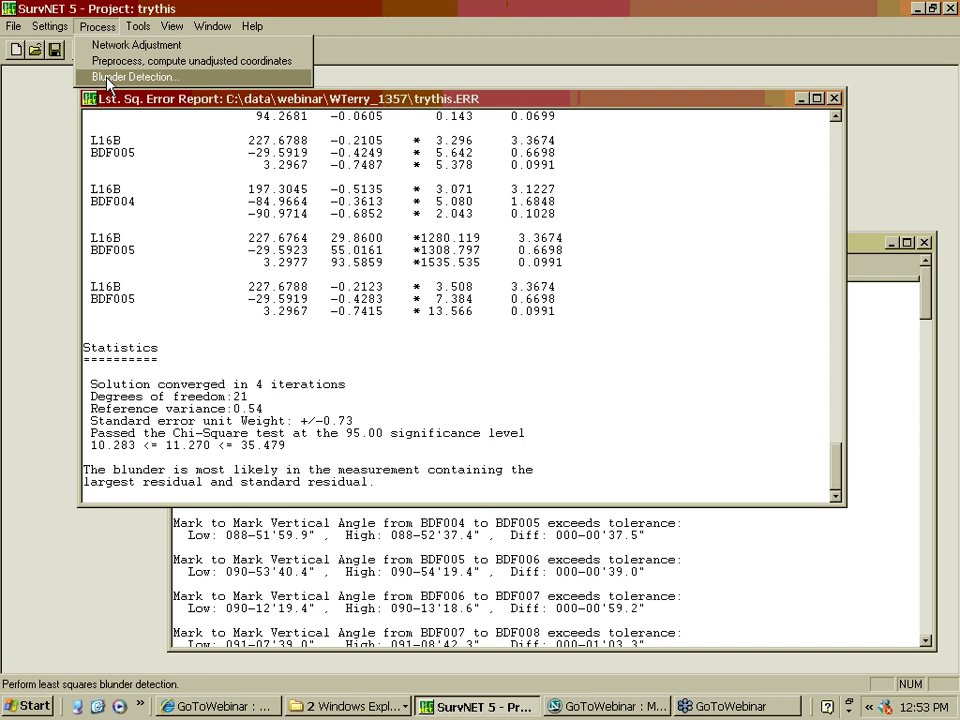
Rerun the Preprocess the raw data blunder check, which flags the L16B to BDF005 vector
left_click(111, 77)
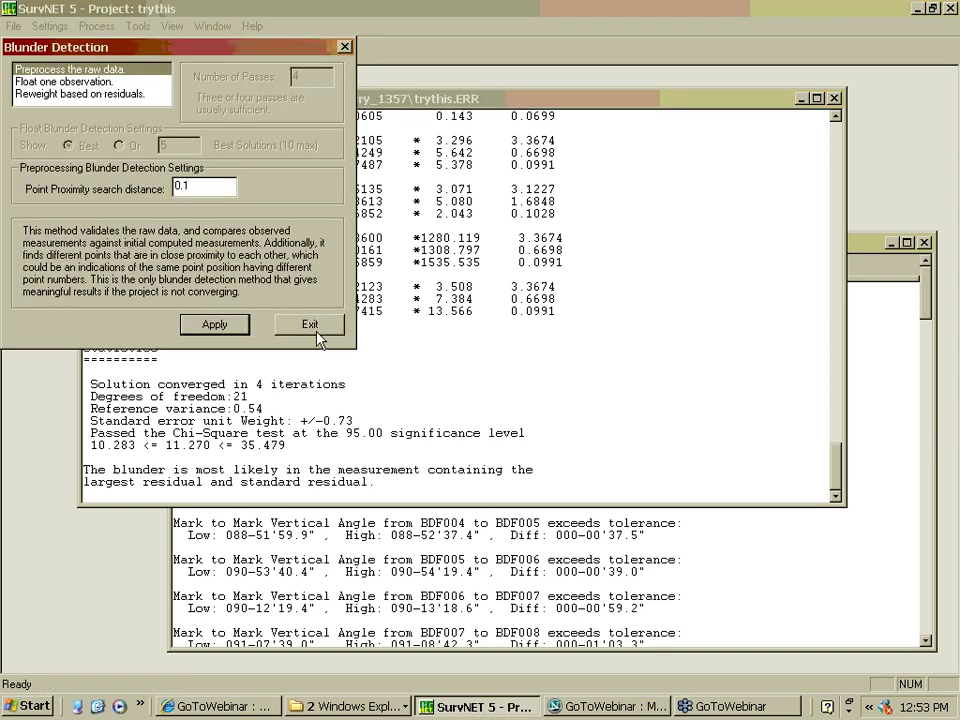
left_click(232, 327)
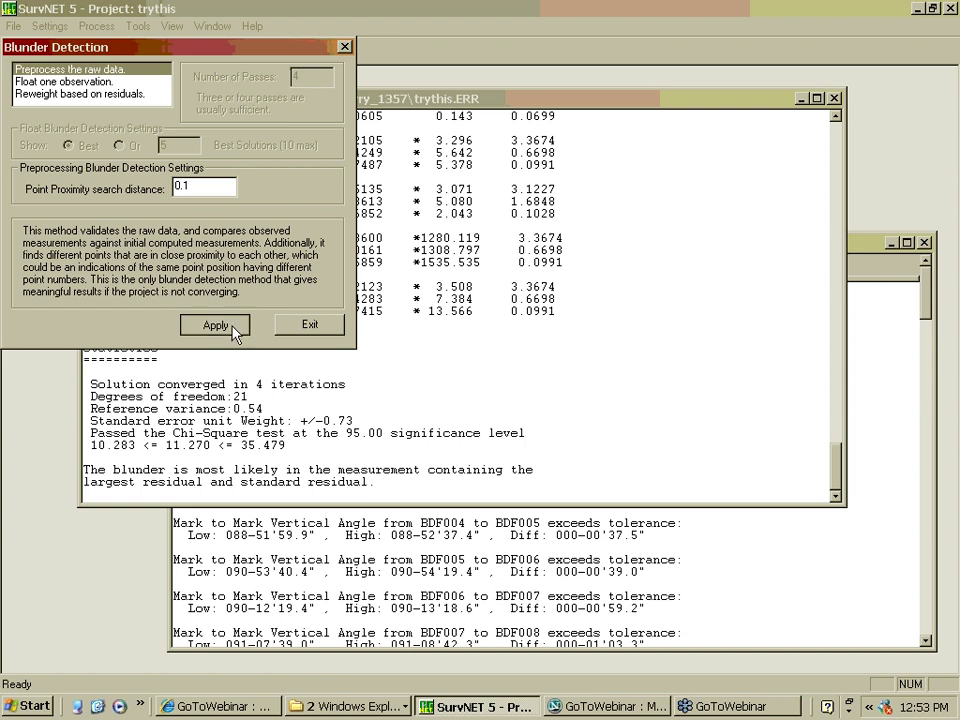
left_click_drag(836, 169, 843, 485)
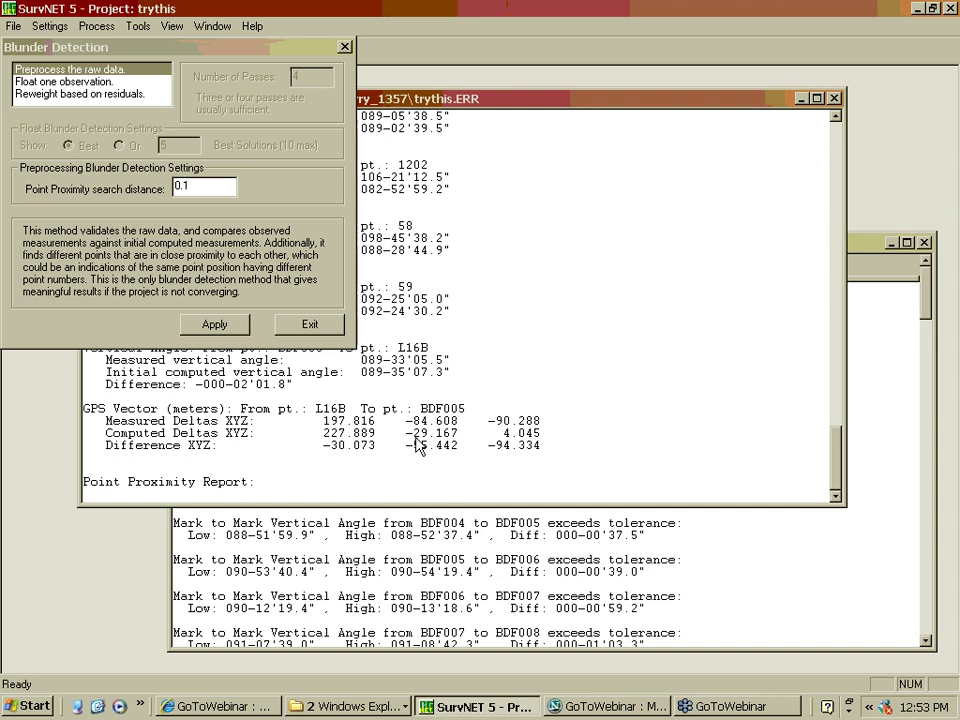
left_click(344, 47)
Open 1357Vectors.gps in Notepad again from Project Settings' Input Files
left_click(52, 27)
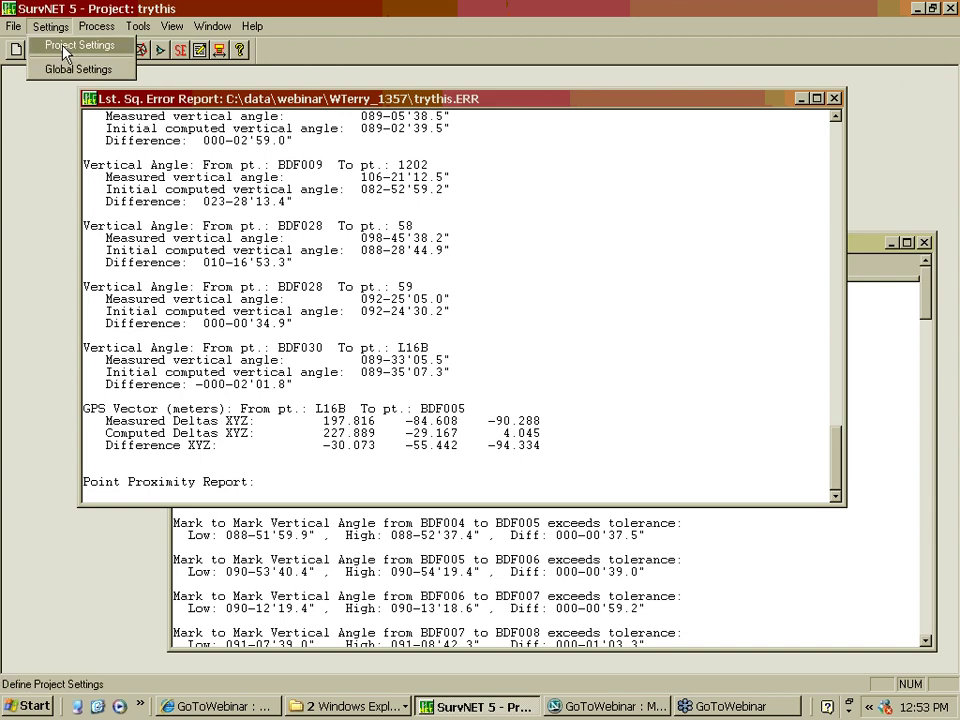
left_click(62, 46)
left_click(295, 149)
left_click(633, 278)
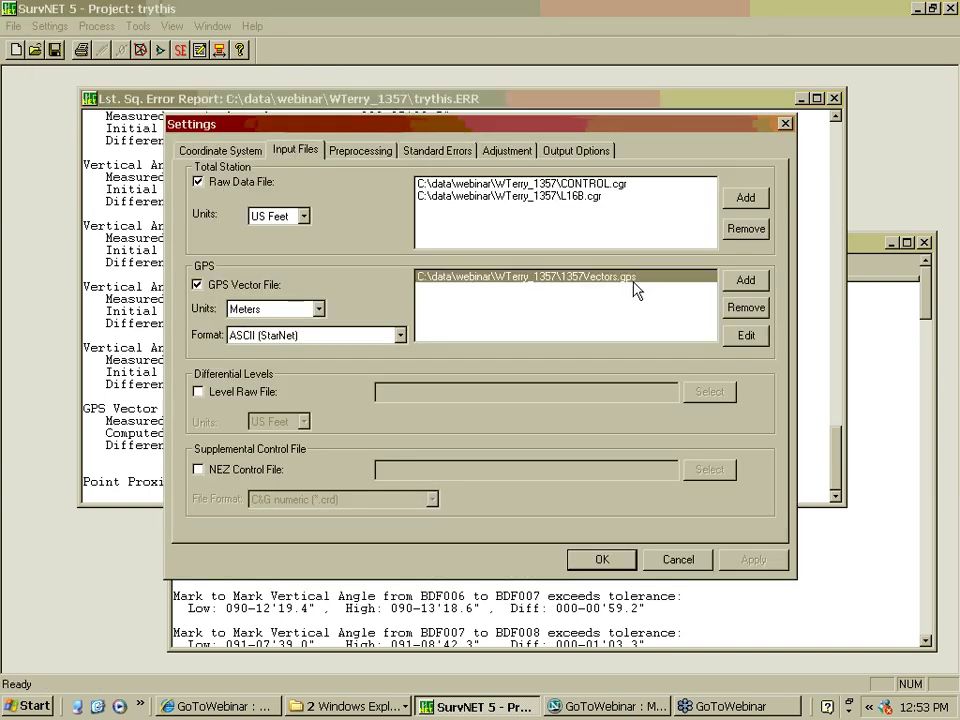
left_click(765, 336)
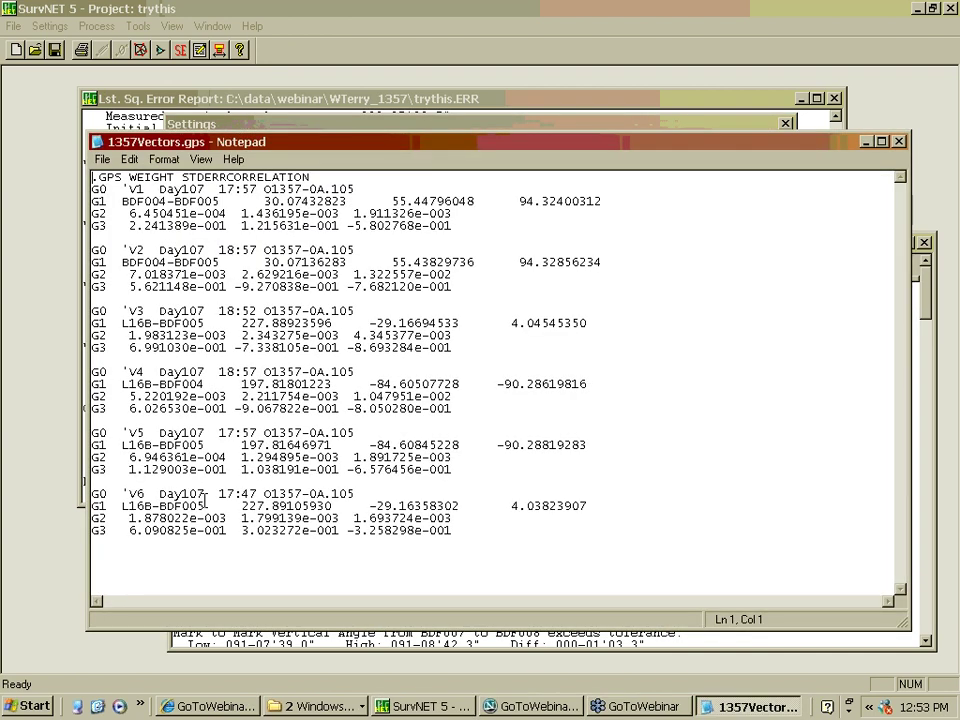
Change vector V5's station from L16B-BDF005 back to L16B-BDF004
left_click(206, 445)
key("Left")
key("shift+Right")
type("4")
Save 1357Vectors.gps and close Notepad
left_click(103, 160)
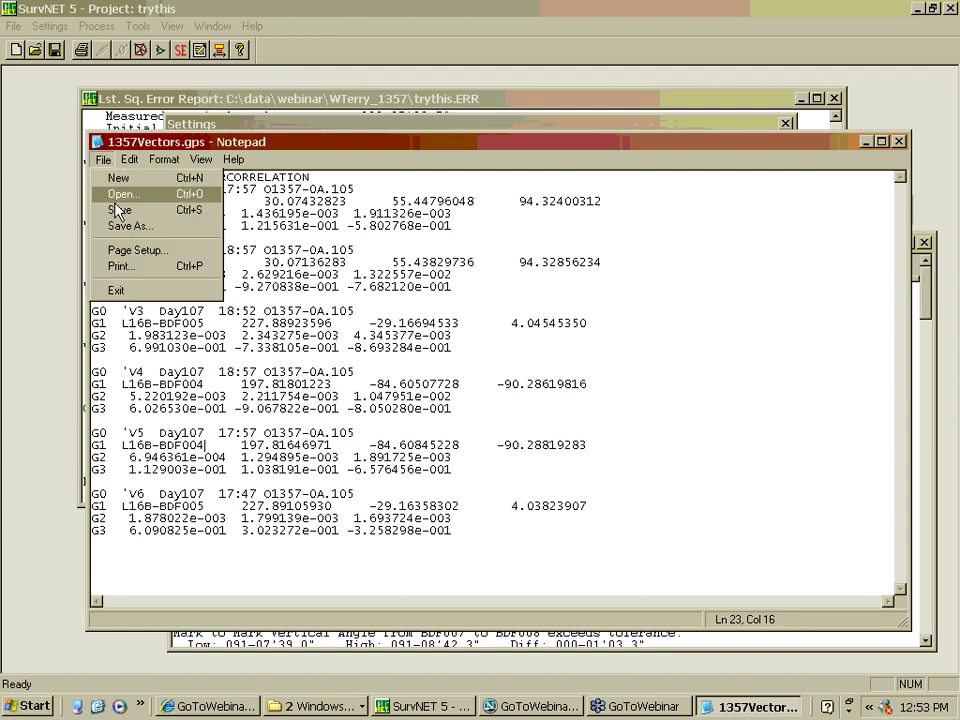
left_click(121, 211)
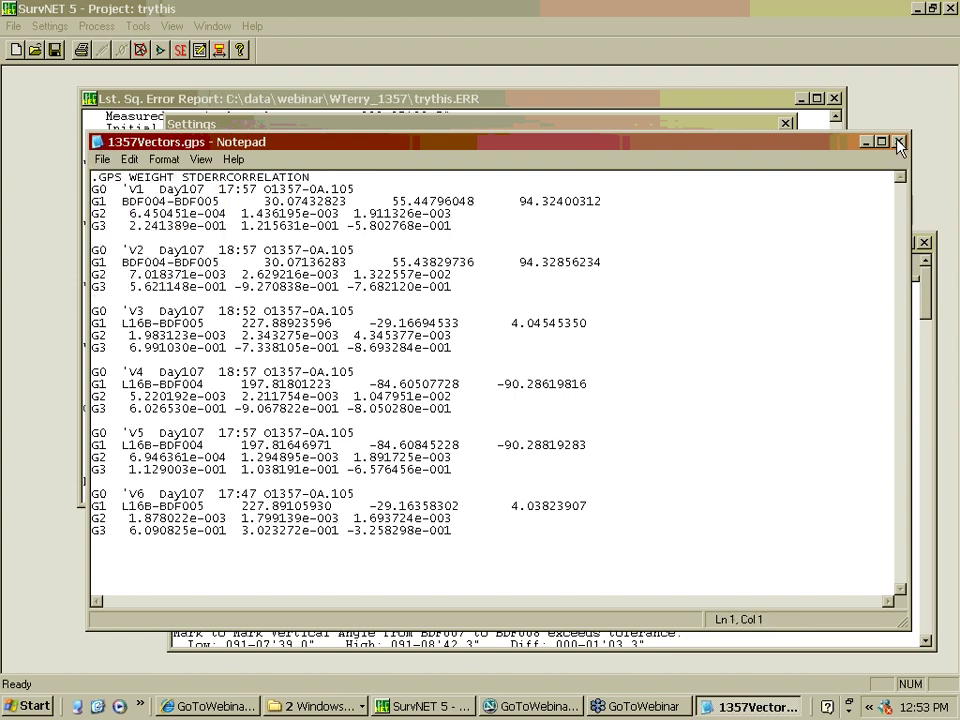
left_click(899, 143)
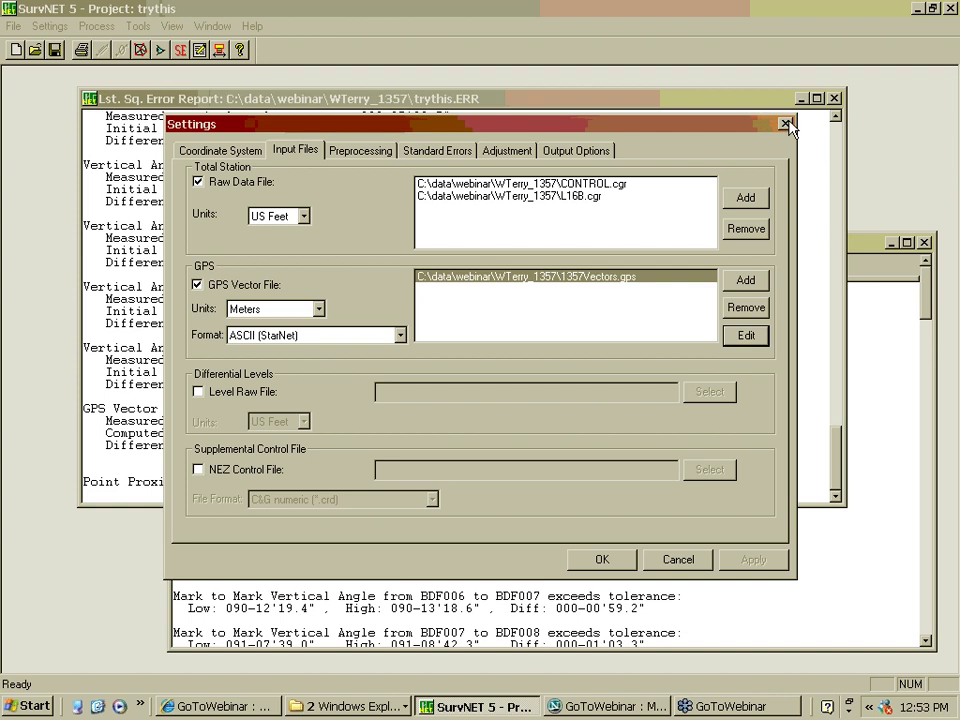
Rerun the network adjustment with the restored vectors and move the trythis.RPT report aside
left_click(786, 125)
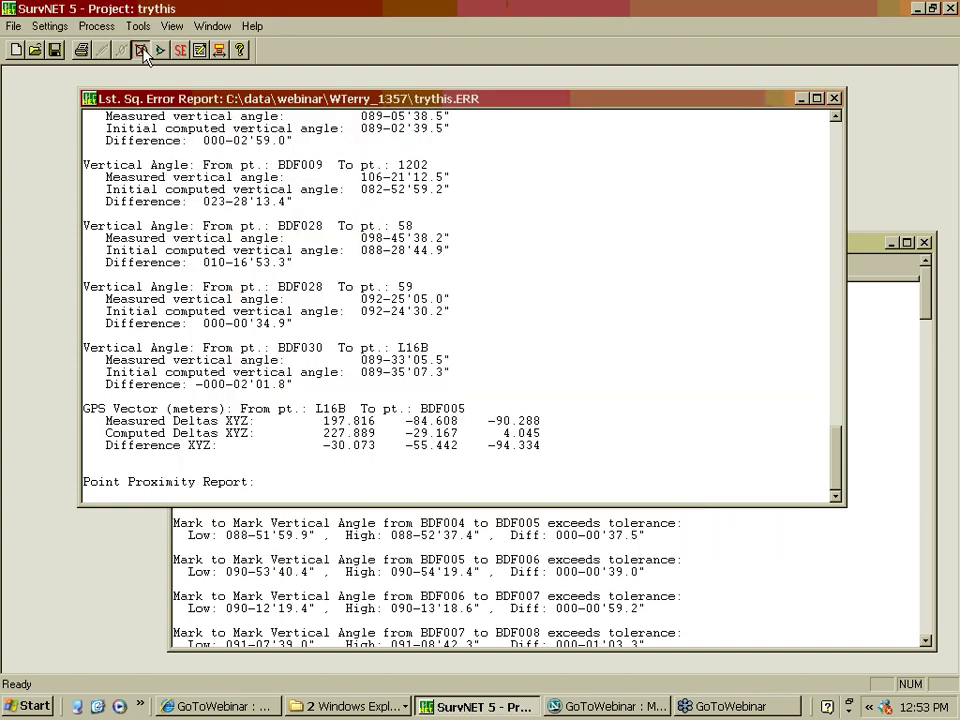
left_click(141, 50)
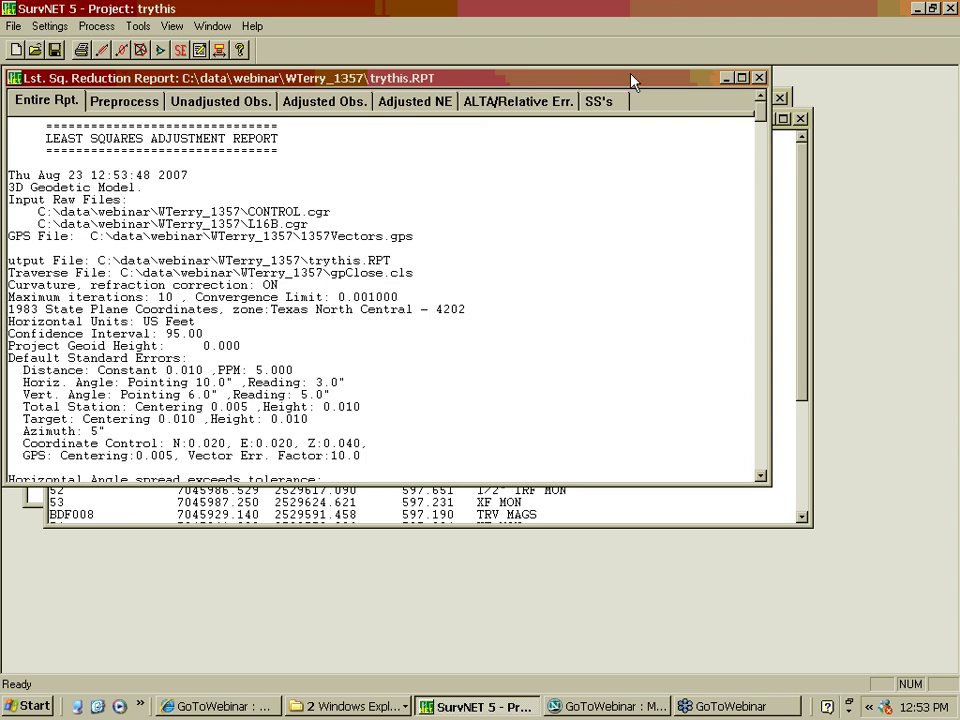
left_click_drag(631, 82, 735, 233)
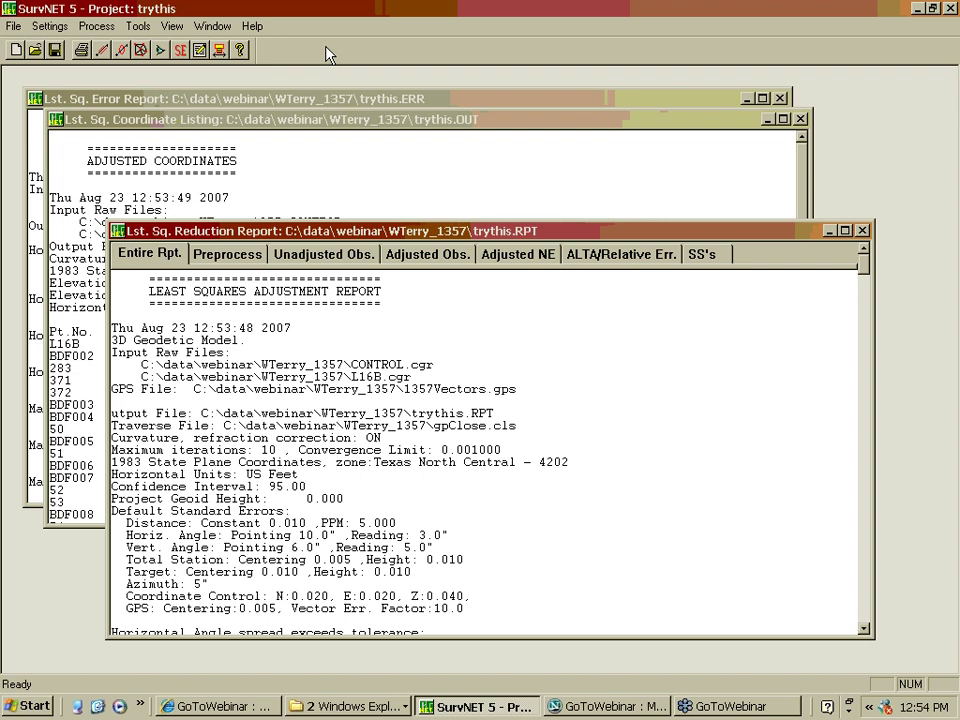
Open the control file L16B.cgr in SurvNET Editor
left_click(202, 52)
left_click(439, 276)
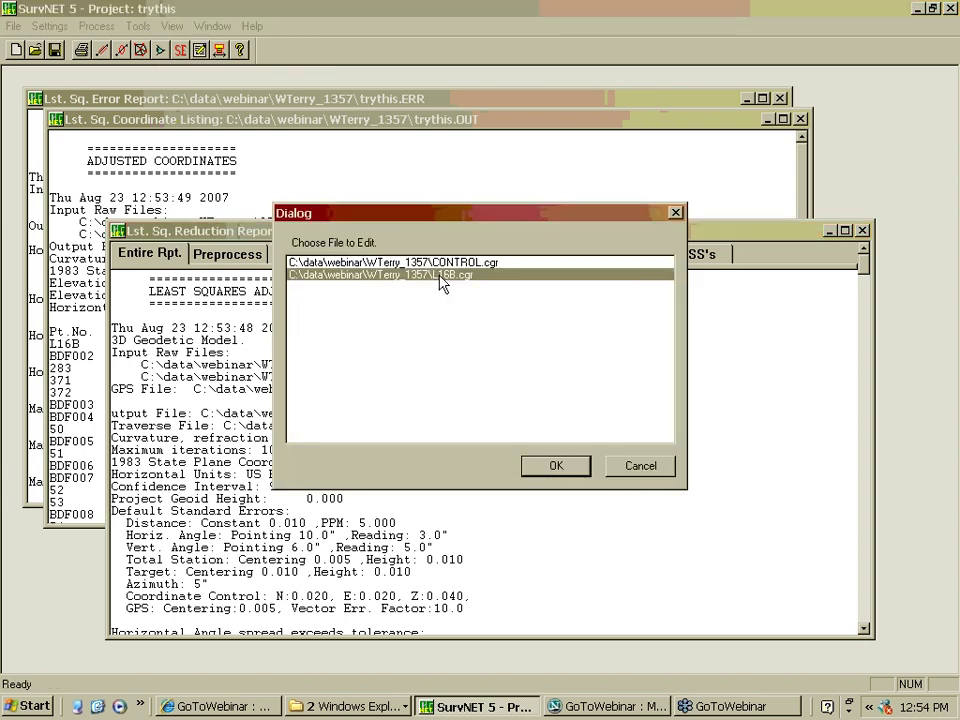
left_click(557, 467)
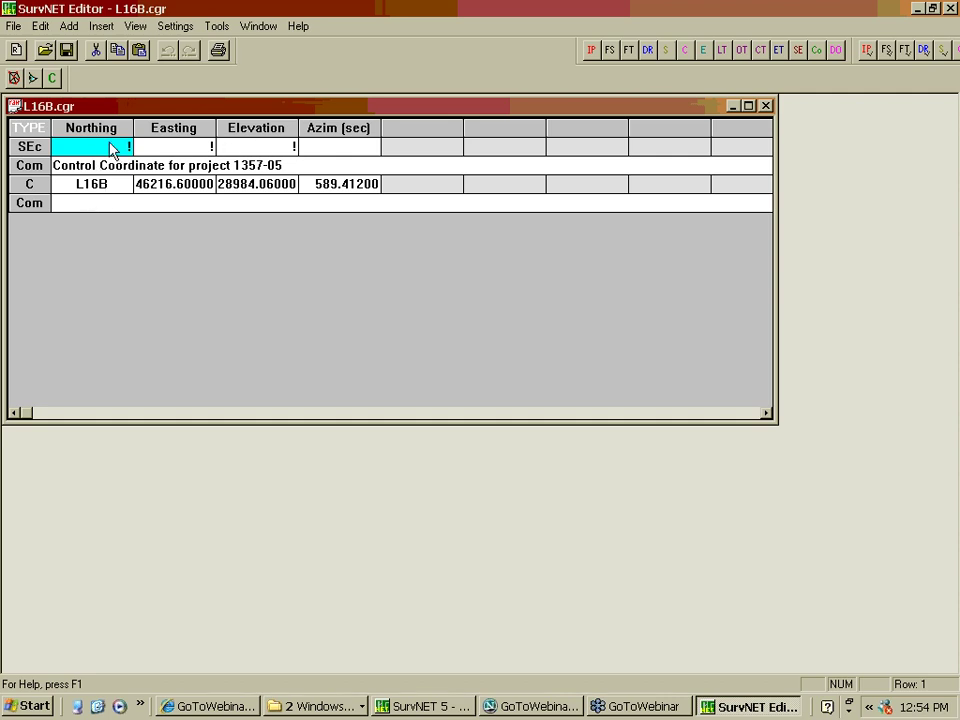
Add control point 100 at north 10000, east 10000, elevation 100 to L16B.cgr
left_click(91, 207)
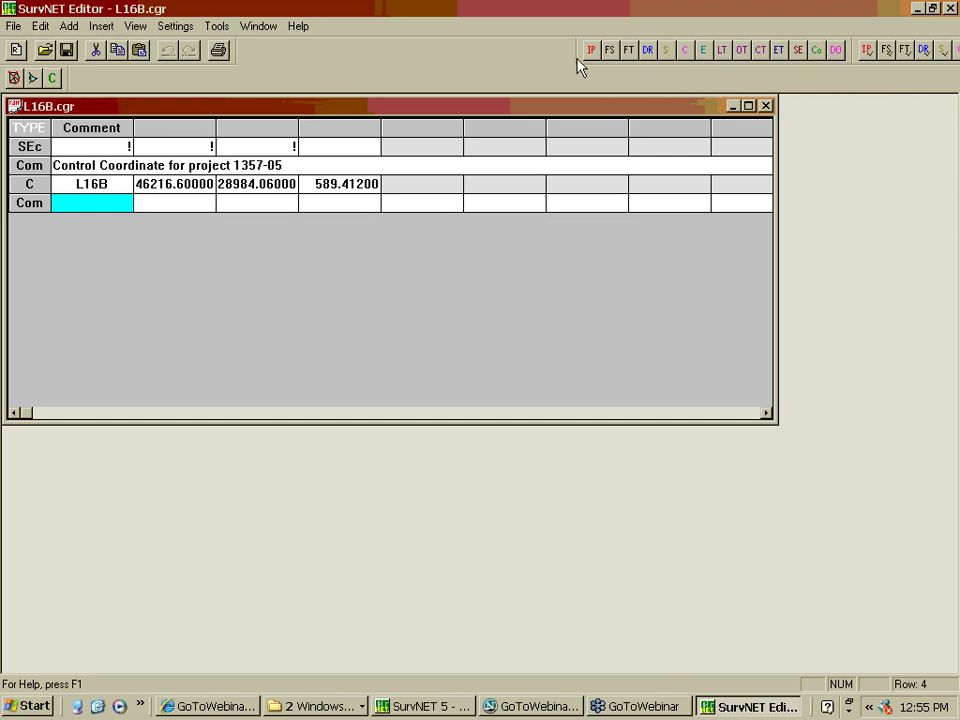
left_click_drag(582, 57, 295, 57)
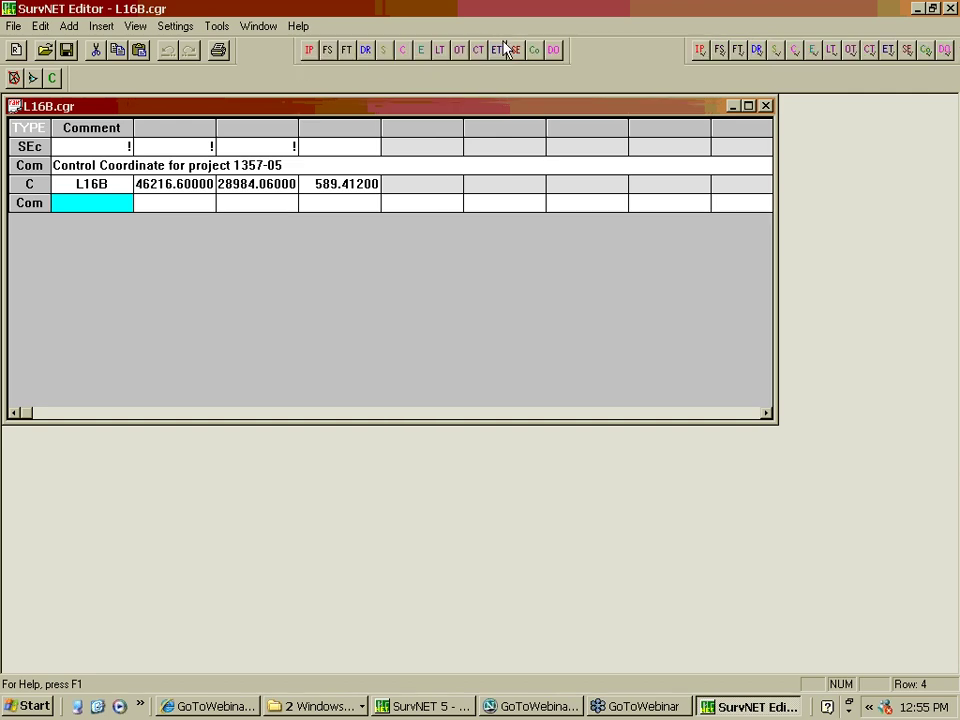
left_click(406, 52)
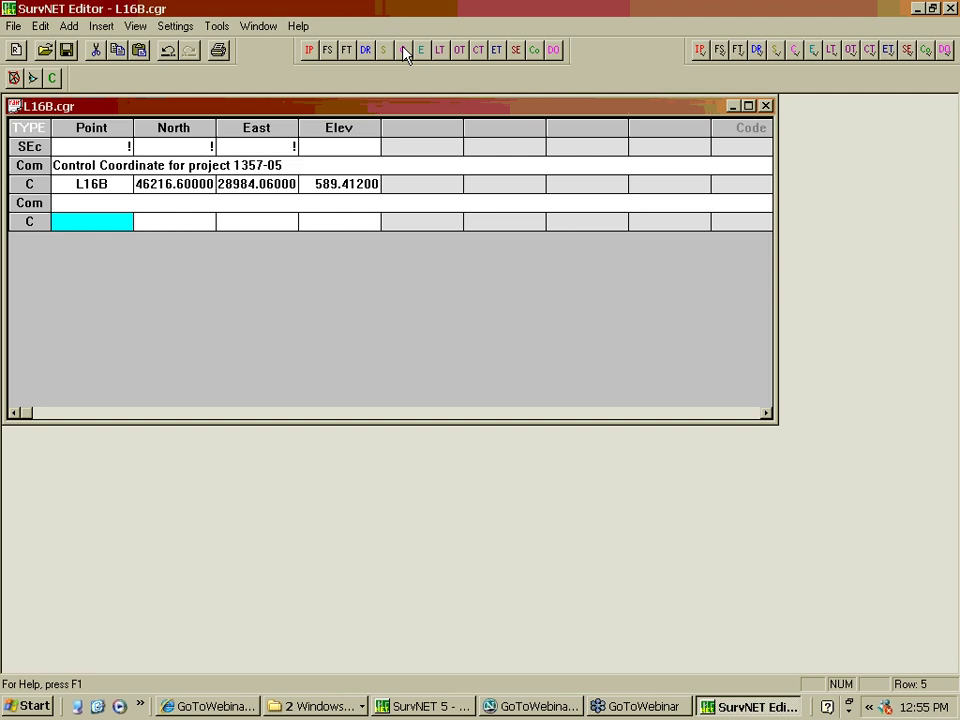
type("100")
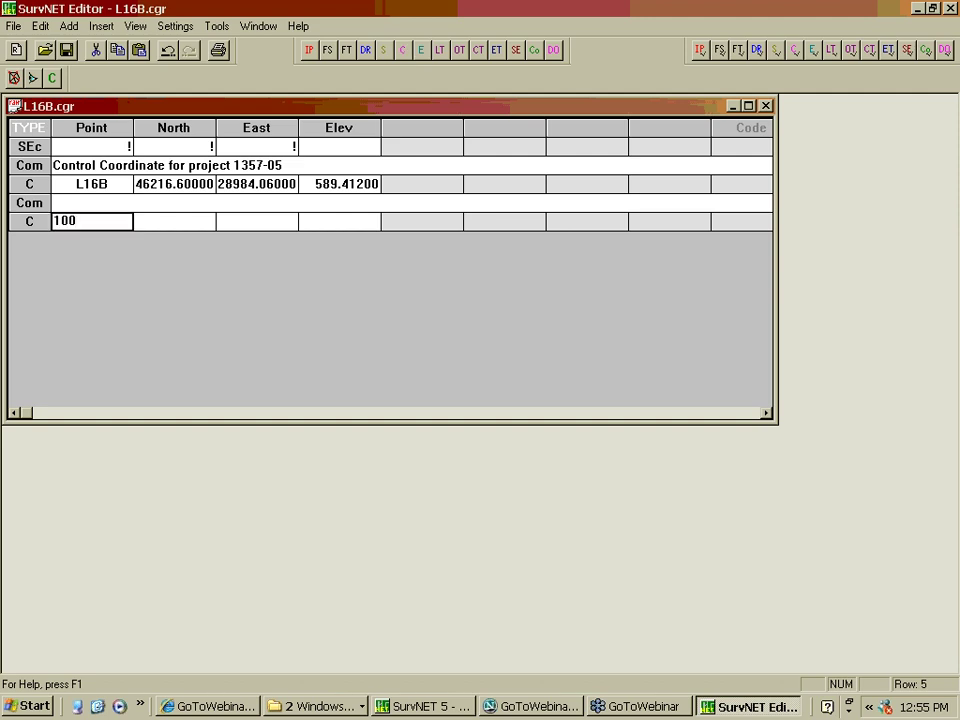
key("Tab")
type("10000")
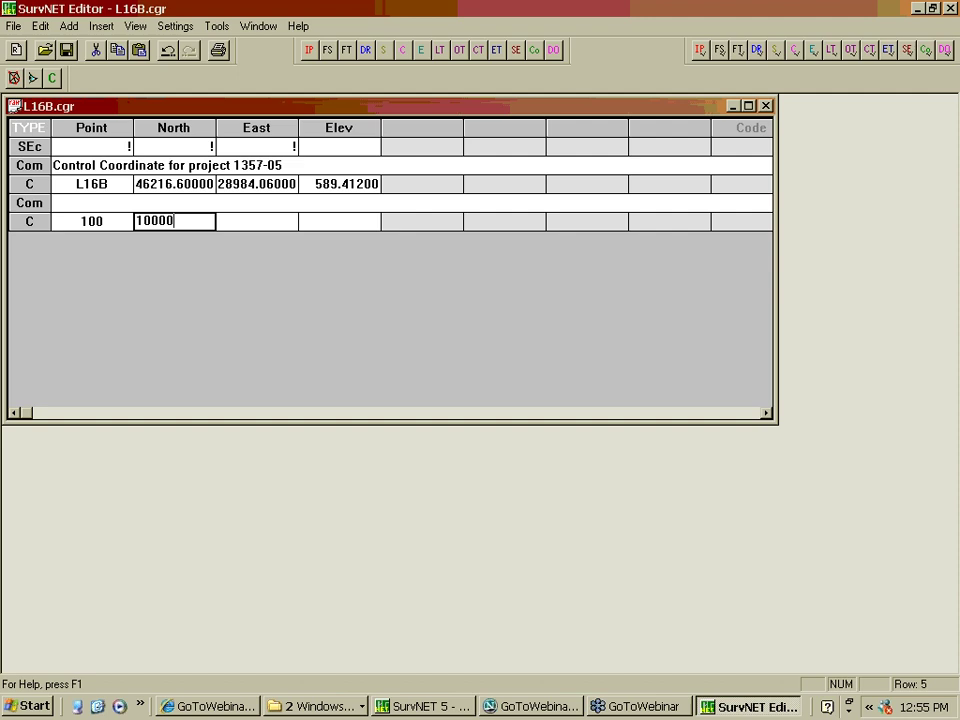
key("Tab")
type("10000")
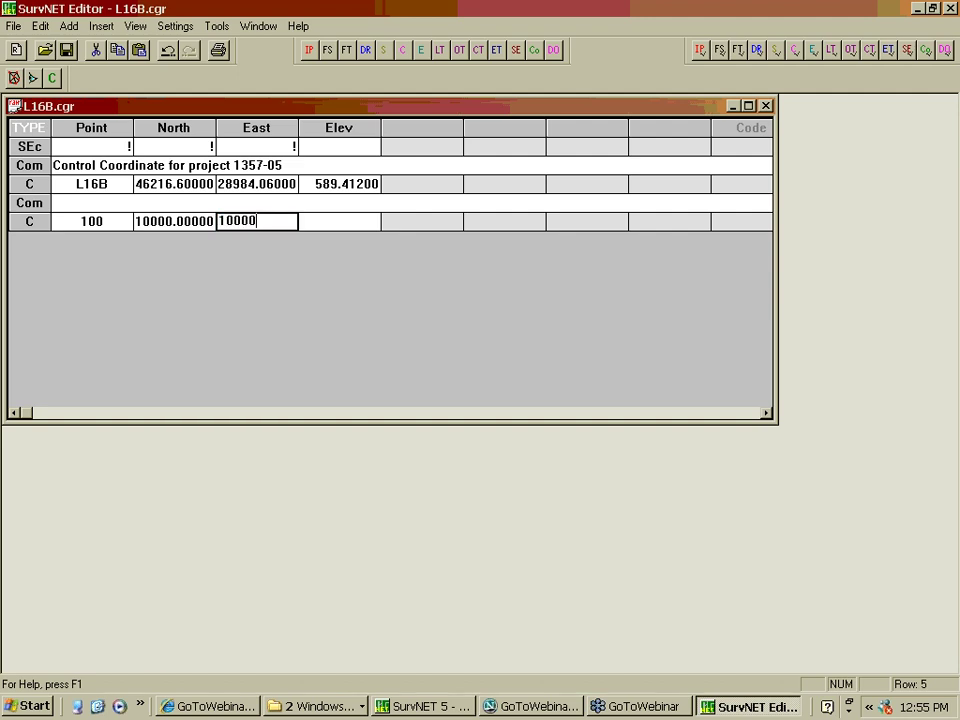
key("Tab")
type("100")
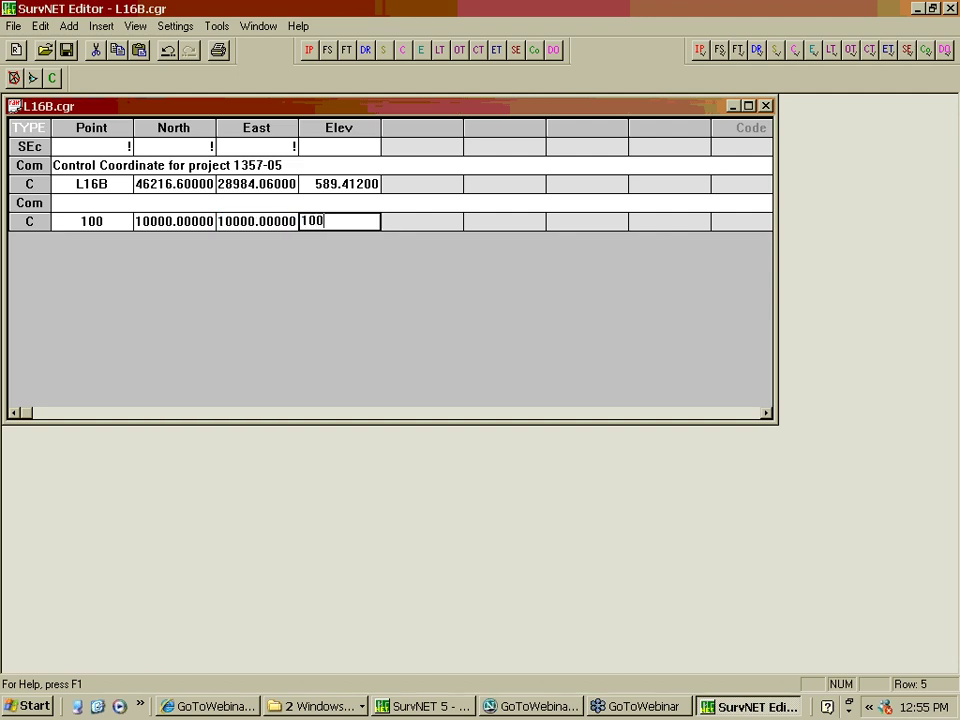
key("Return")
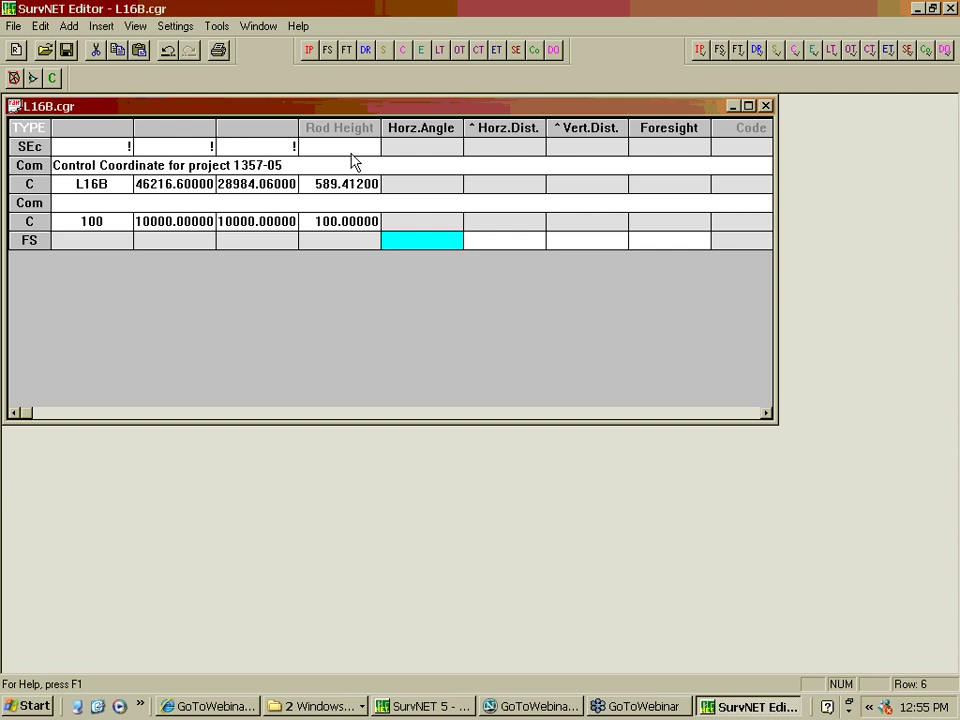
left_click(40, 222)
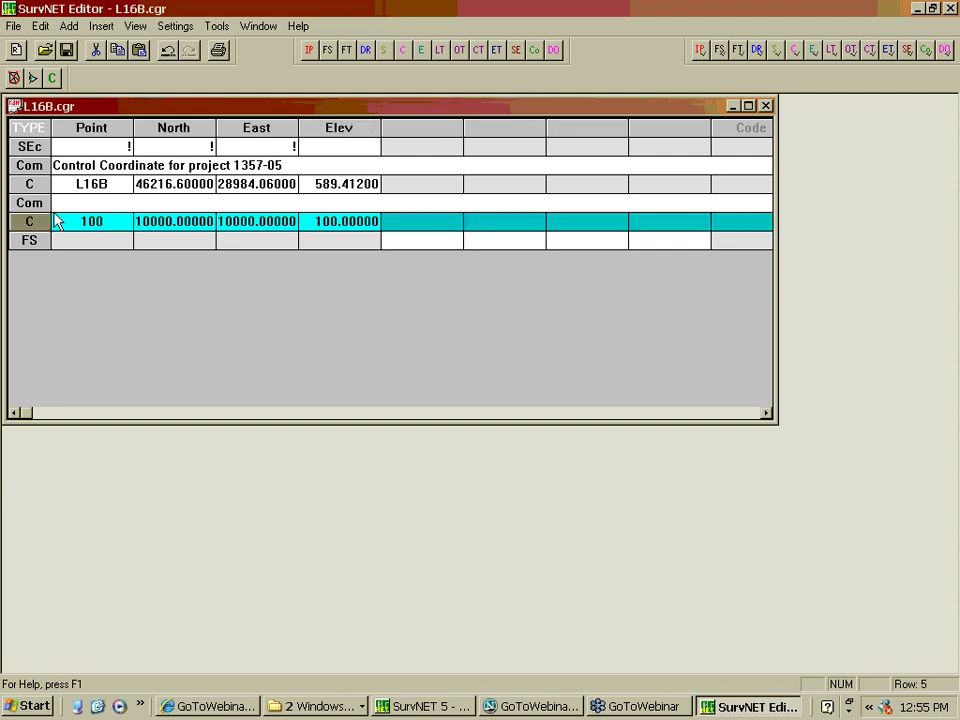
Give point 100 standard errors of .1 for northing, easting and elevation
left_click(907, 50)
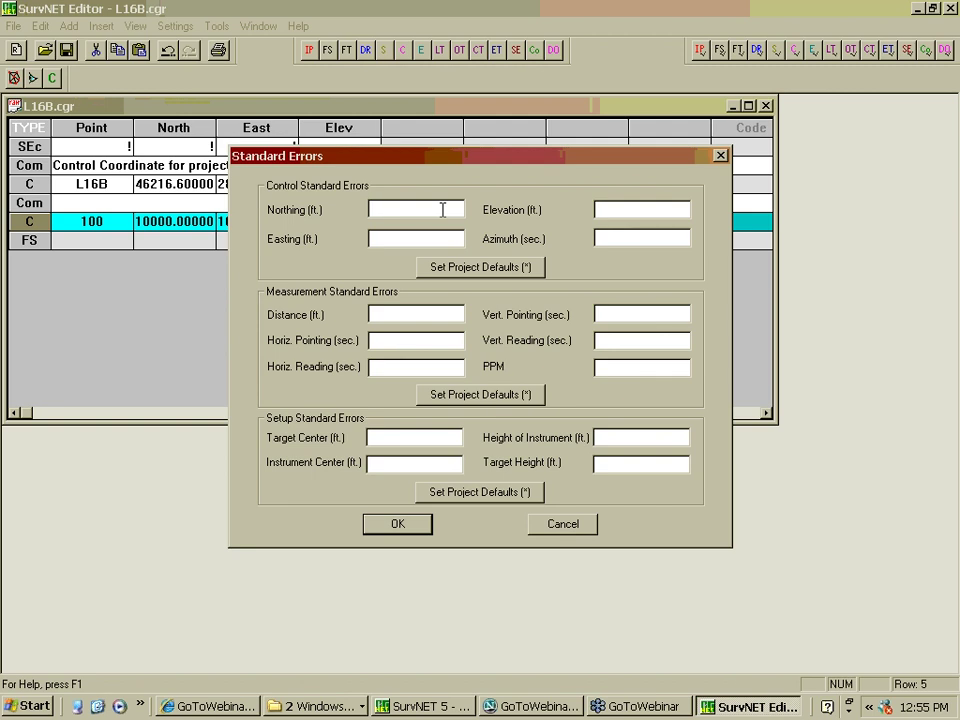
type(".1")
left_click(372, 238)
type(".1")
left_click(597, 209)
type(".1")
left_click(392, 522)
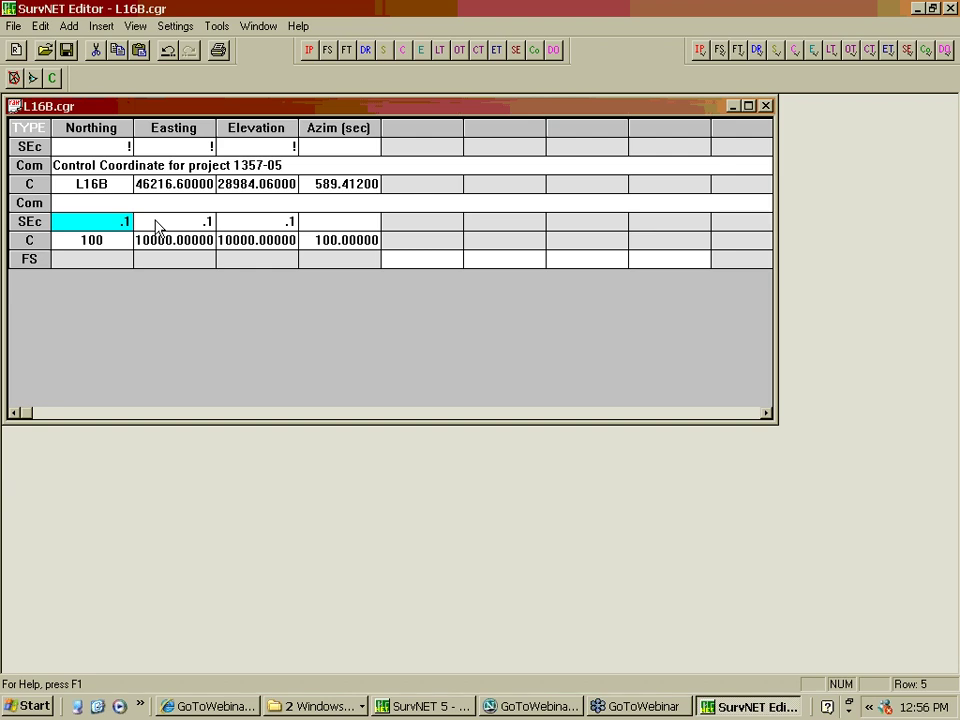
Delete point 100's standard-error, coordinate and FS records
left_click(26, 222)
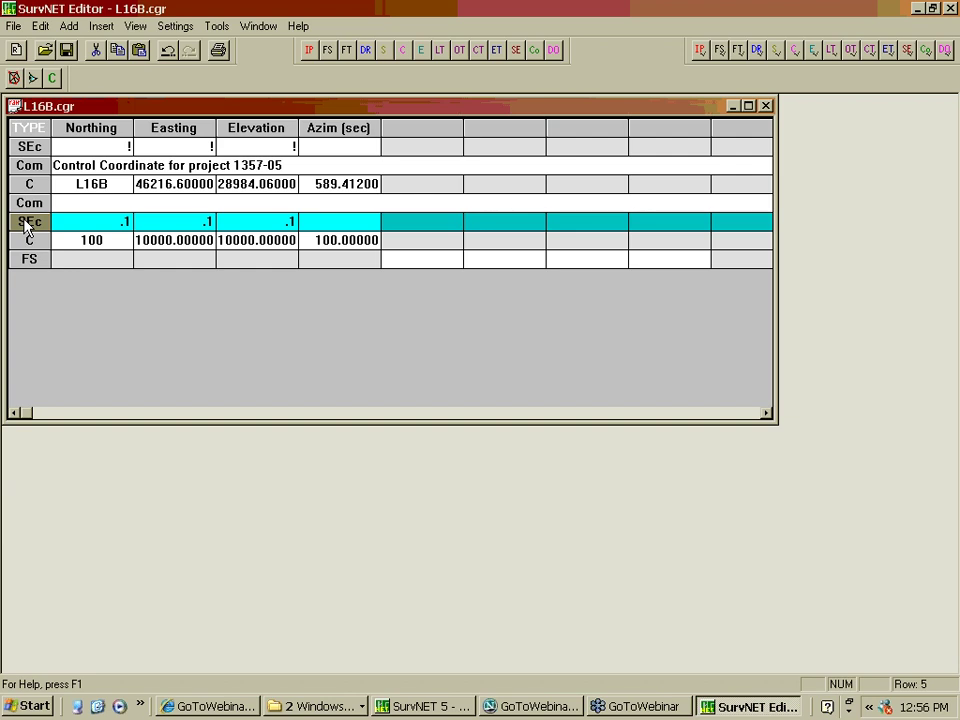
key("shift+Down")
key("shift+Down")
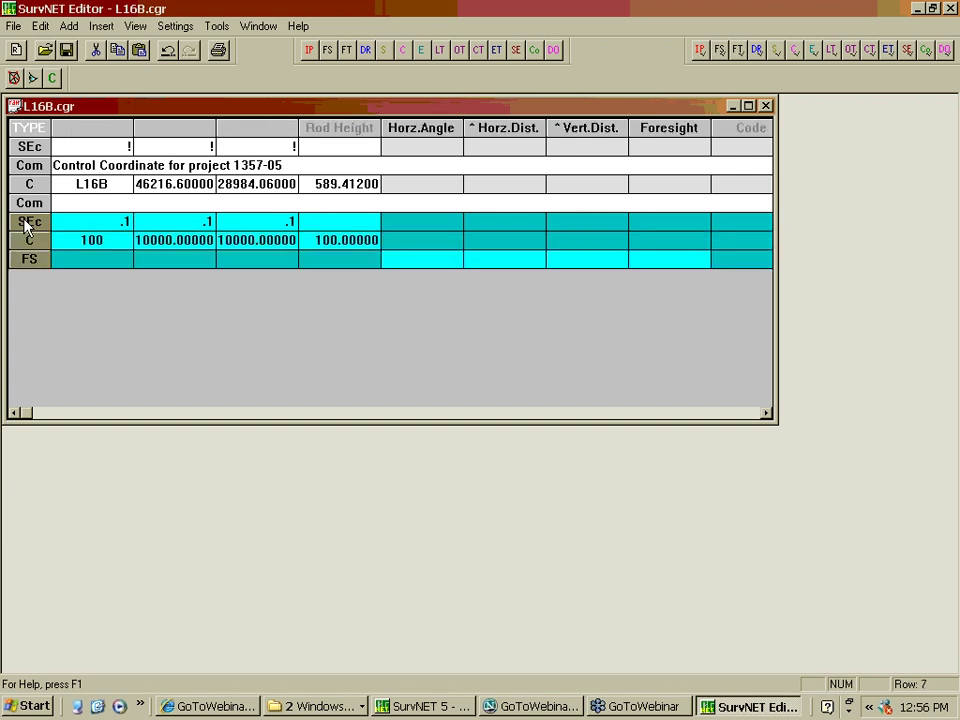
key("Delete")
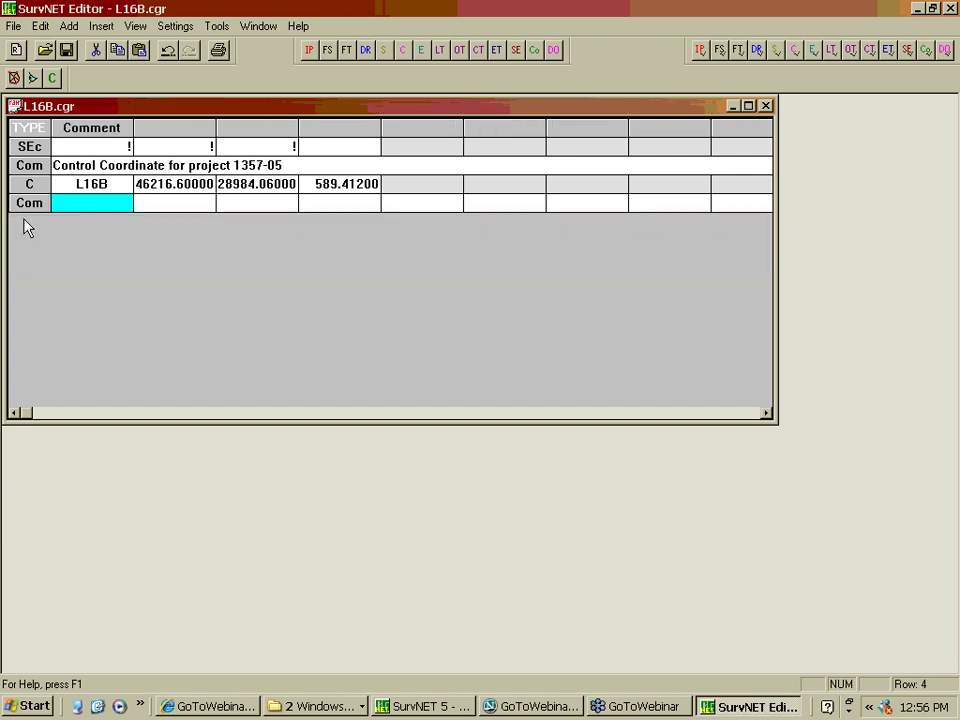
Save L16B.cgr and close its window
left_click(13, 26)
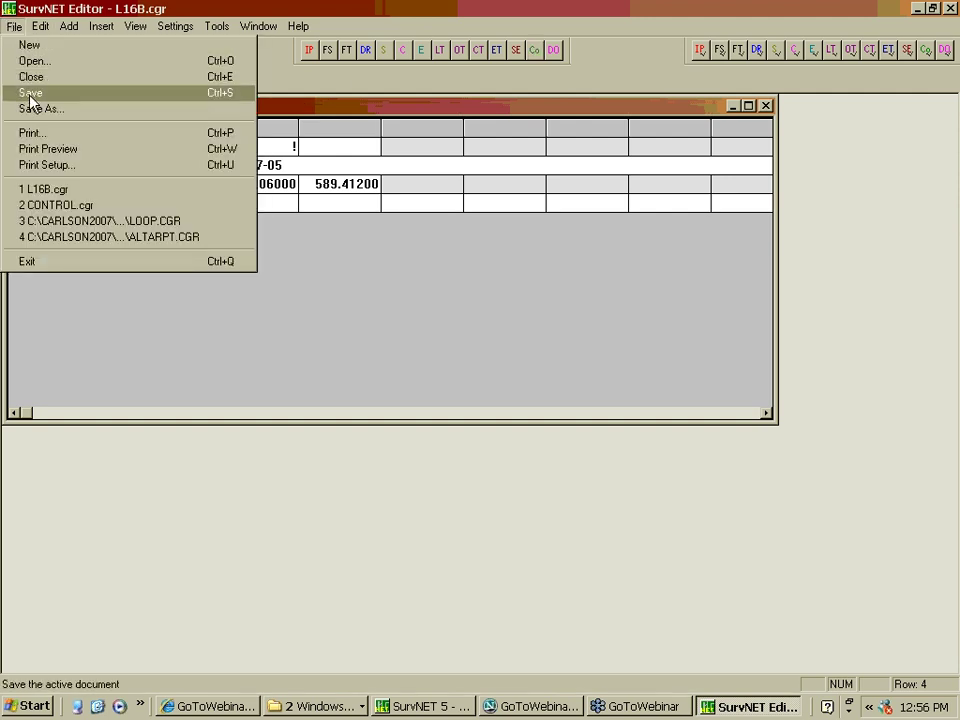
left_click(30, 92)
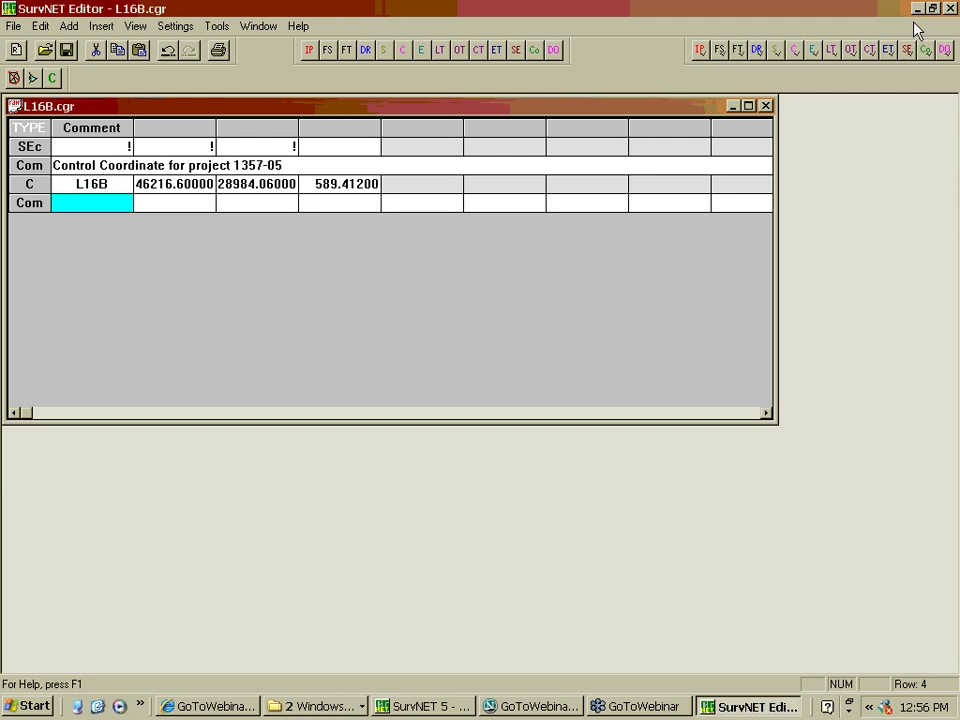
left_click(766, 106)
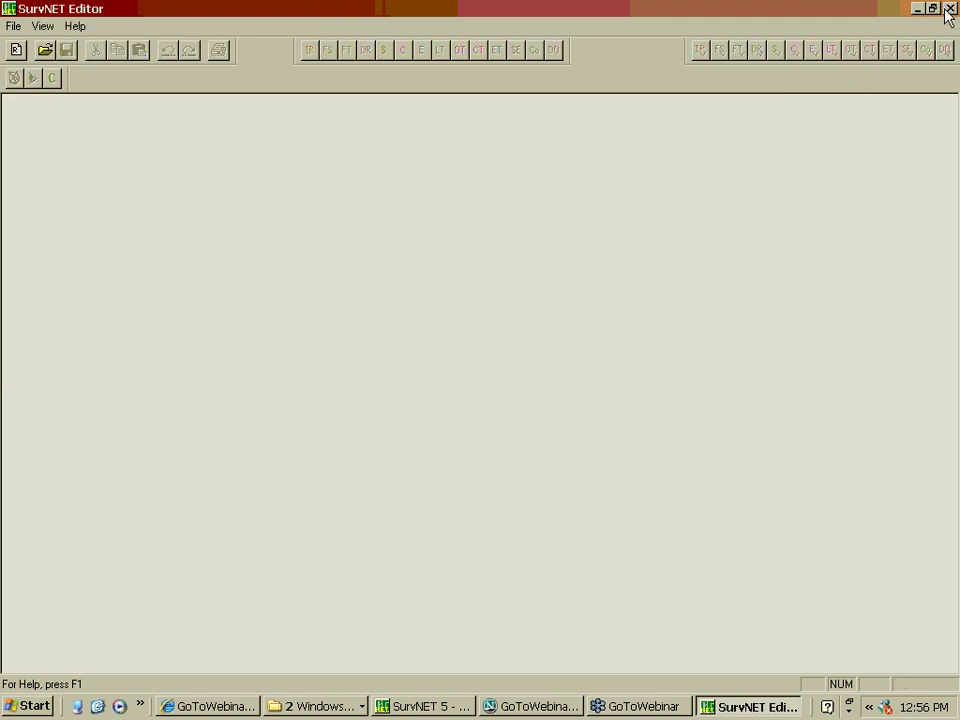
Close SurvNET Editor, review the GPS-to-ASCII format list, and exit without converting
left_click(950, 9)
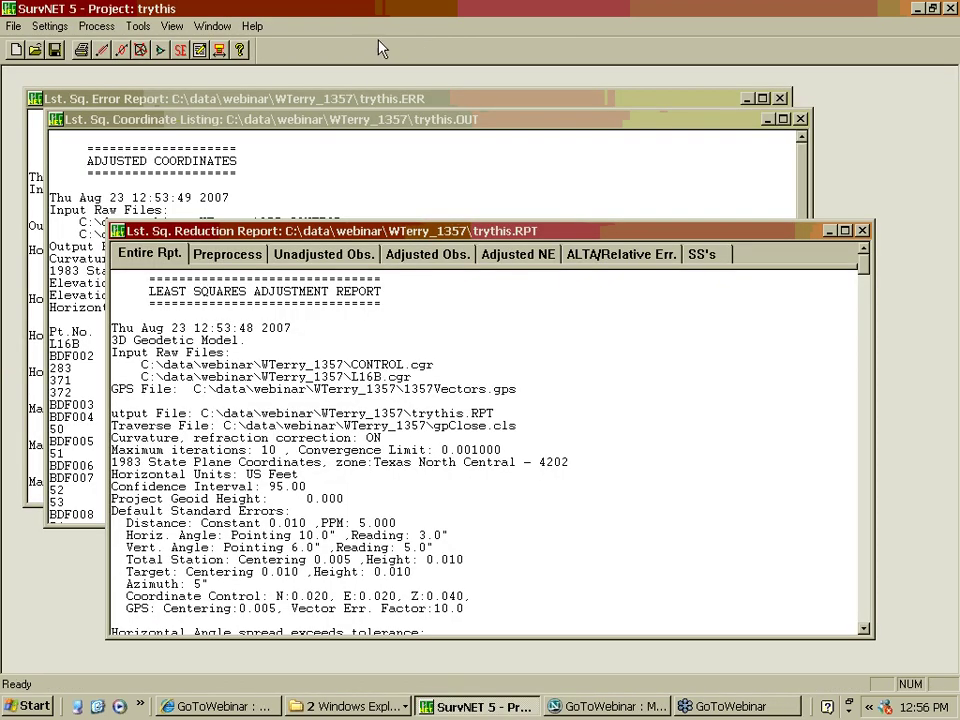
left_click(139, 27)
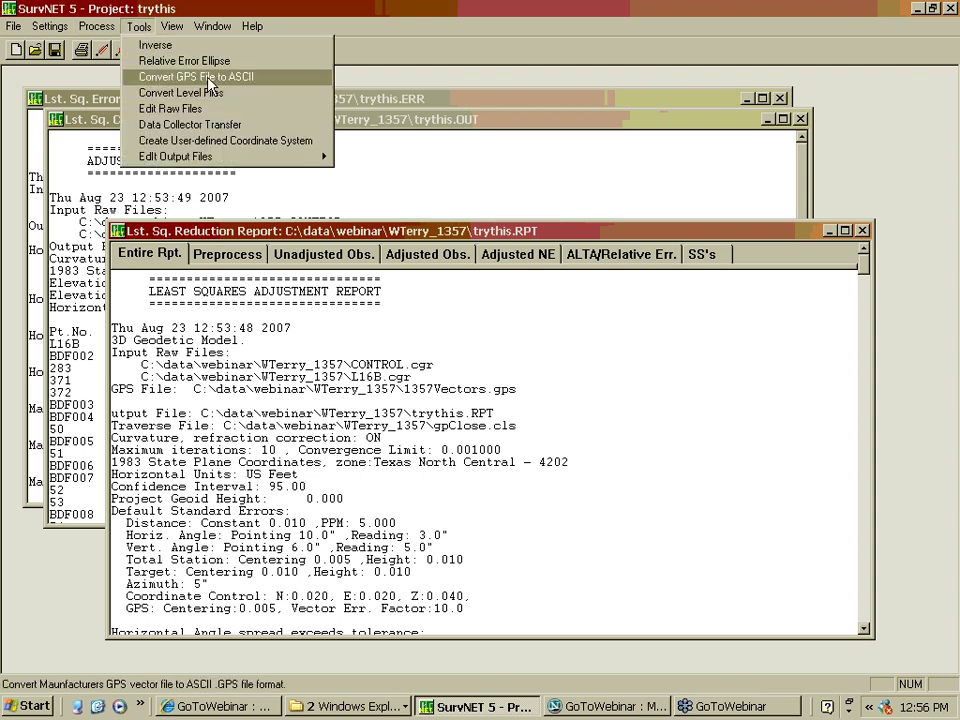
left_click(262, 78)
left_click(577, 308)
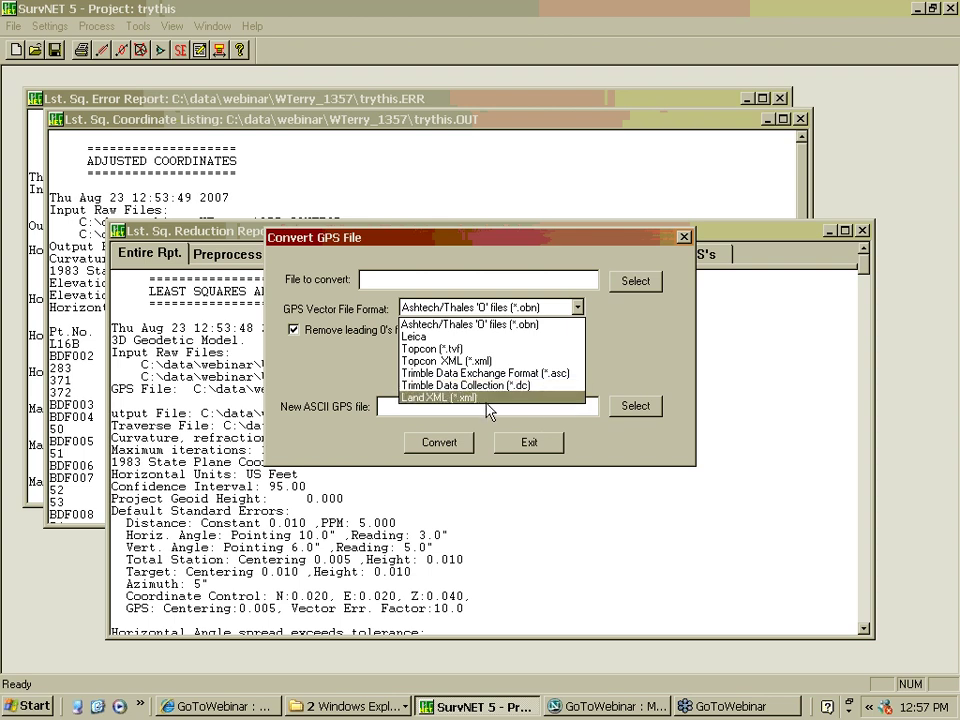
left_click(653, 354)
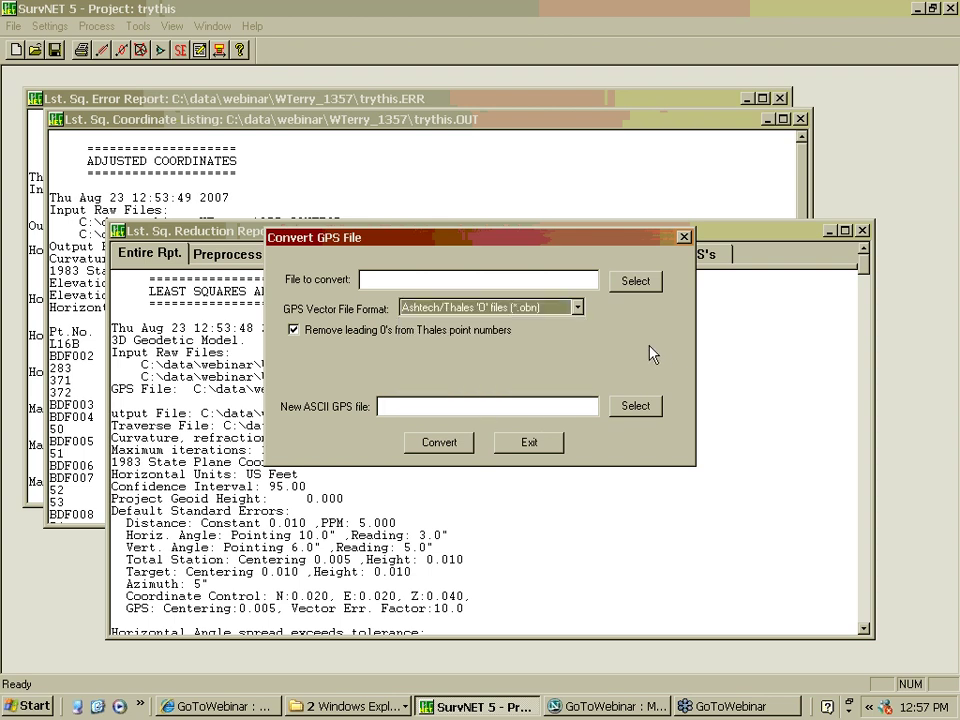
left_click(578, 308)
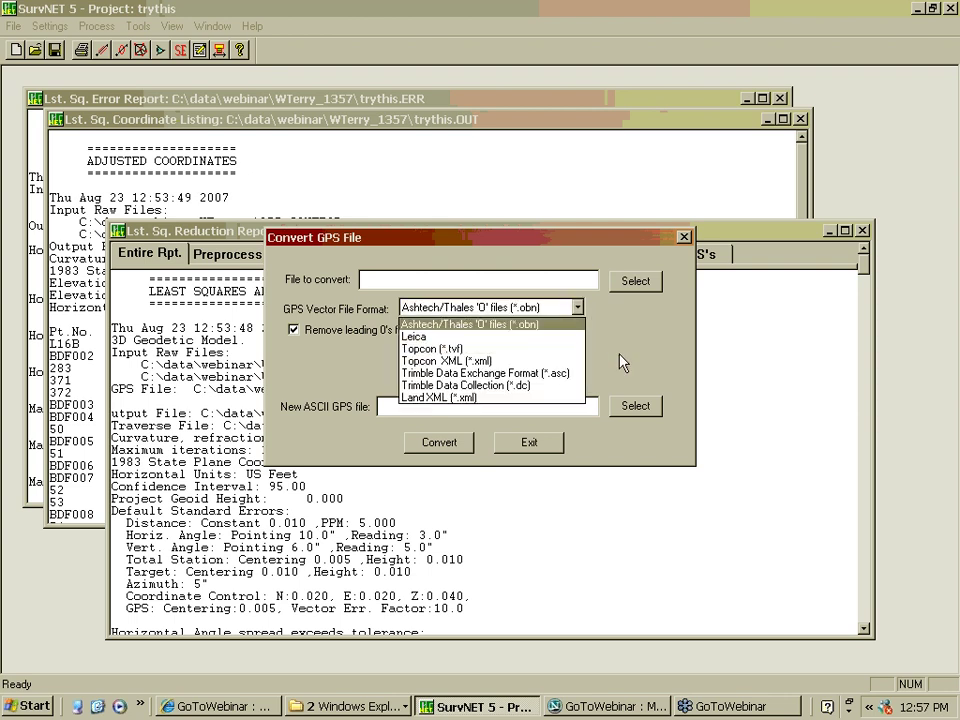
left_click(600, 328)
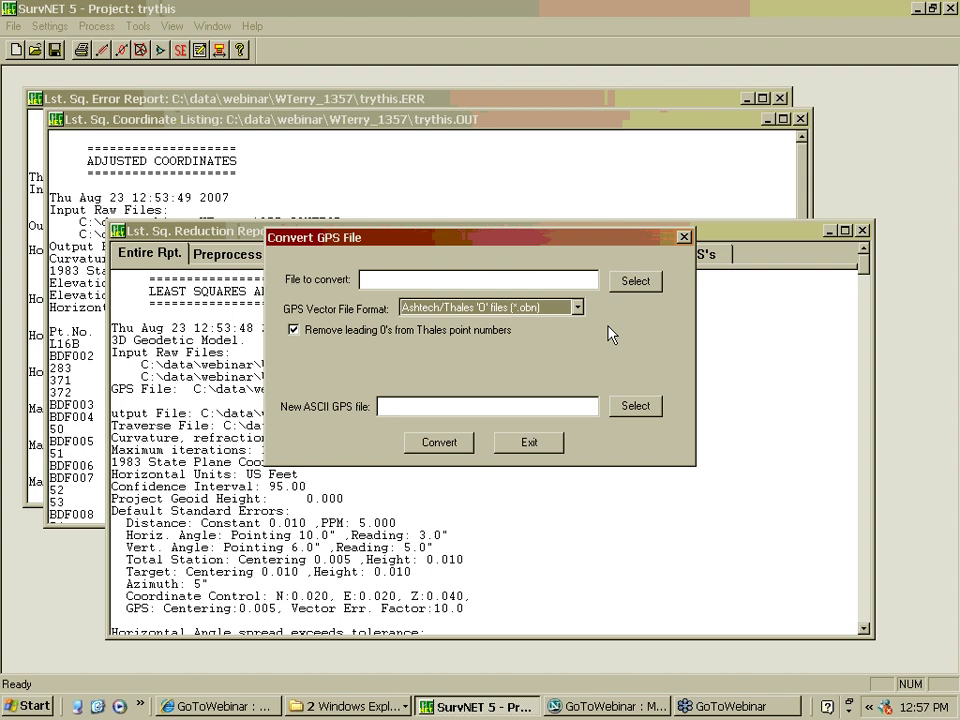
left_click(530, 442)
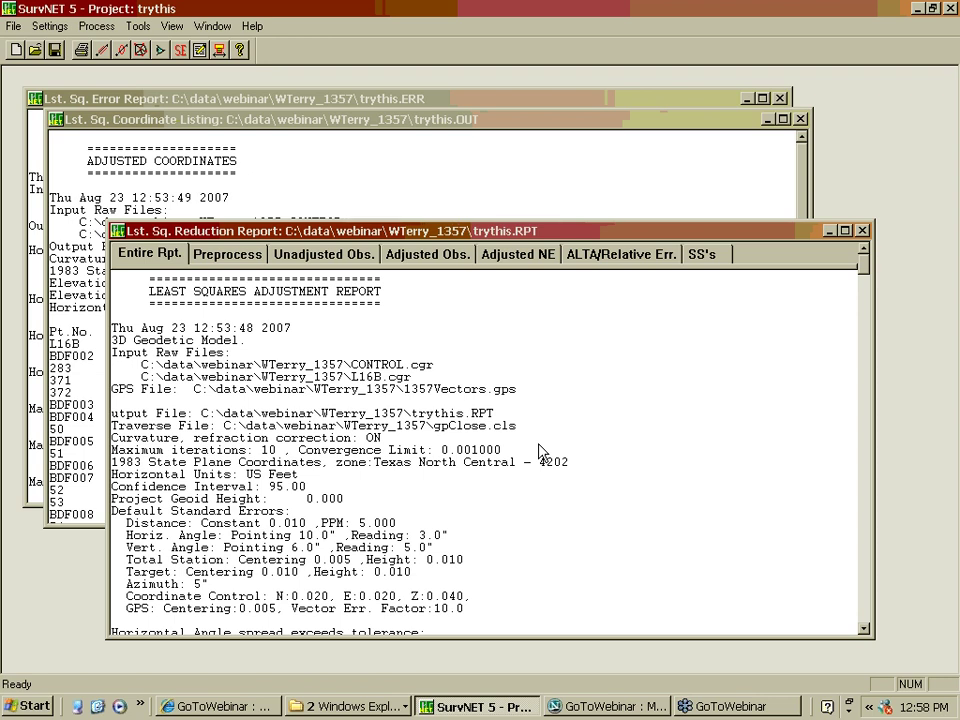
Open wizon01.prj from the webinar's wizon01 folder, discarding unsaved project changes
left_click(487, 104)
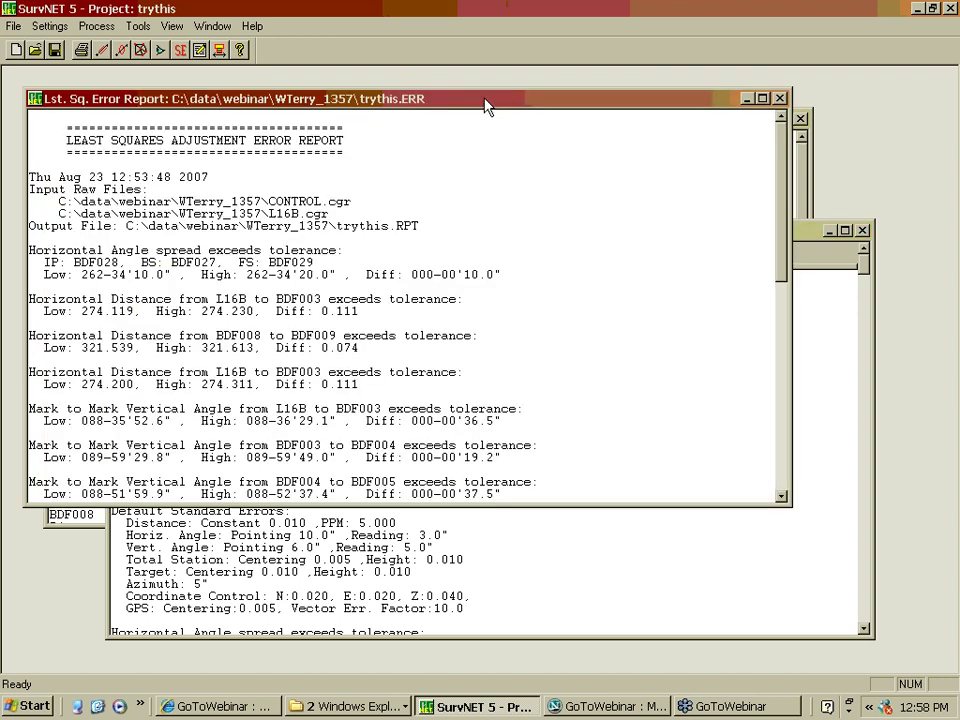
left_click(14, 27)
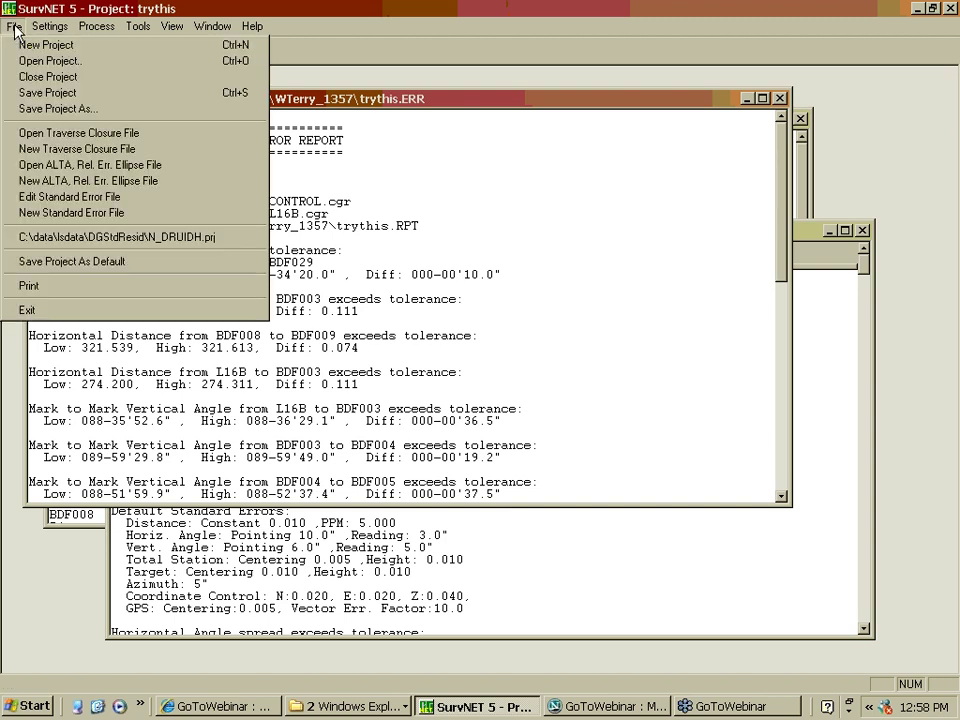
left_click(54, 64)
left_click(478, 377)
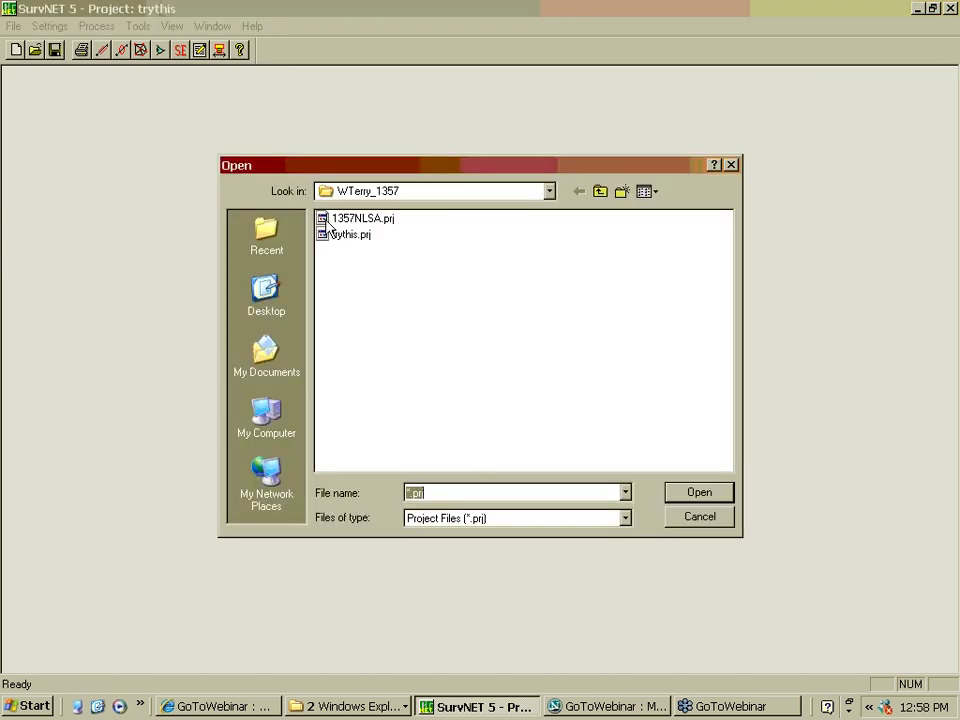
left_click(330, 220)
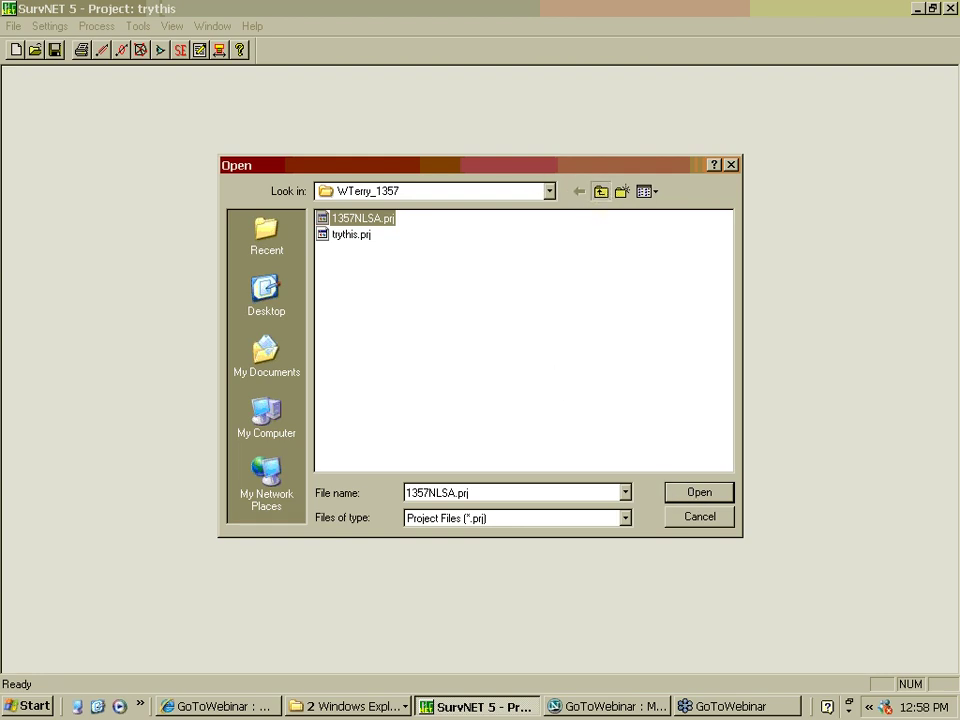
left_click(600, 191)
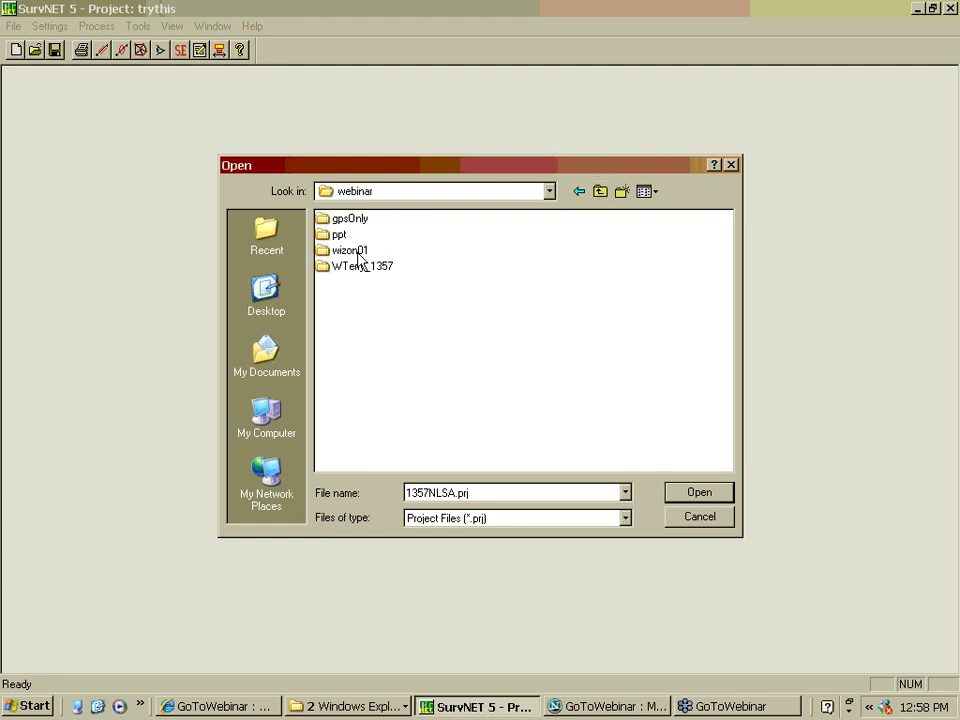
double_click(352, 250)
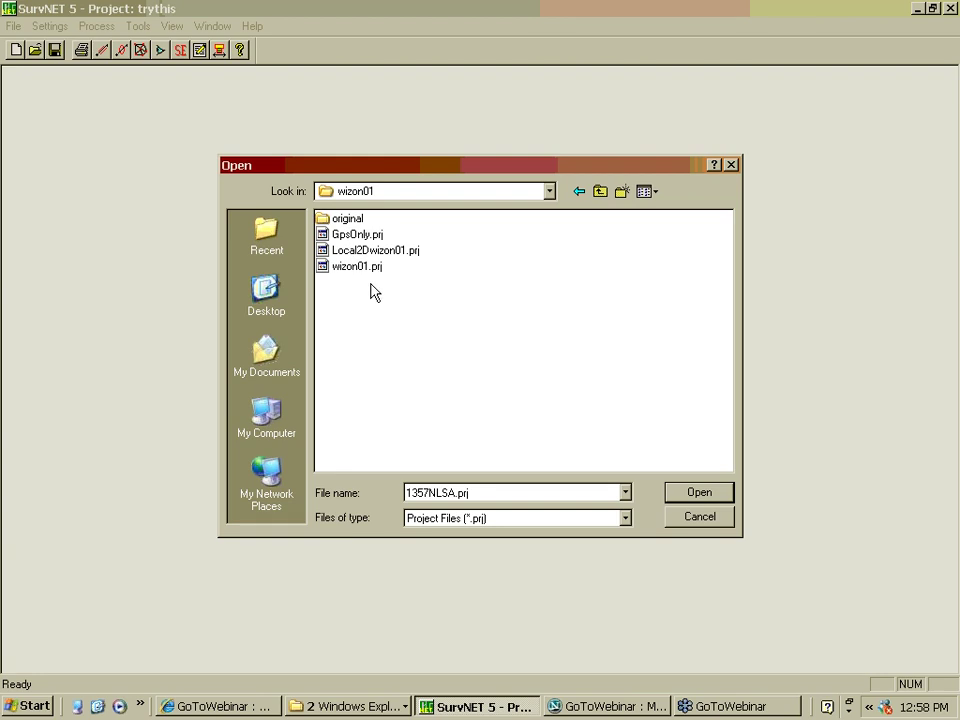
left_click(350, 266)
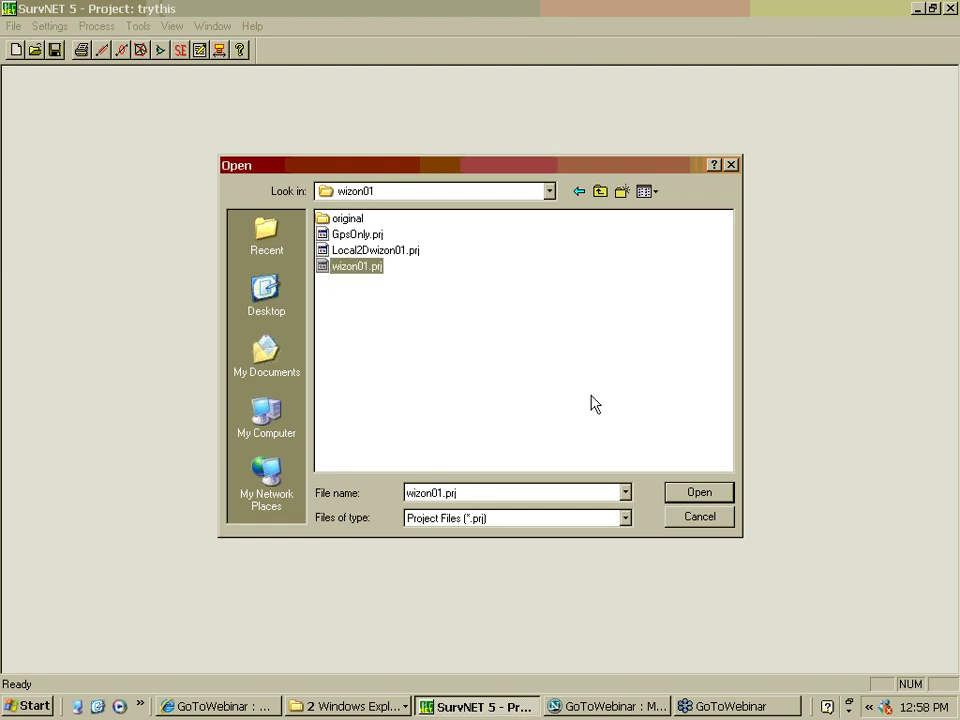
left_click(700, 493)
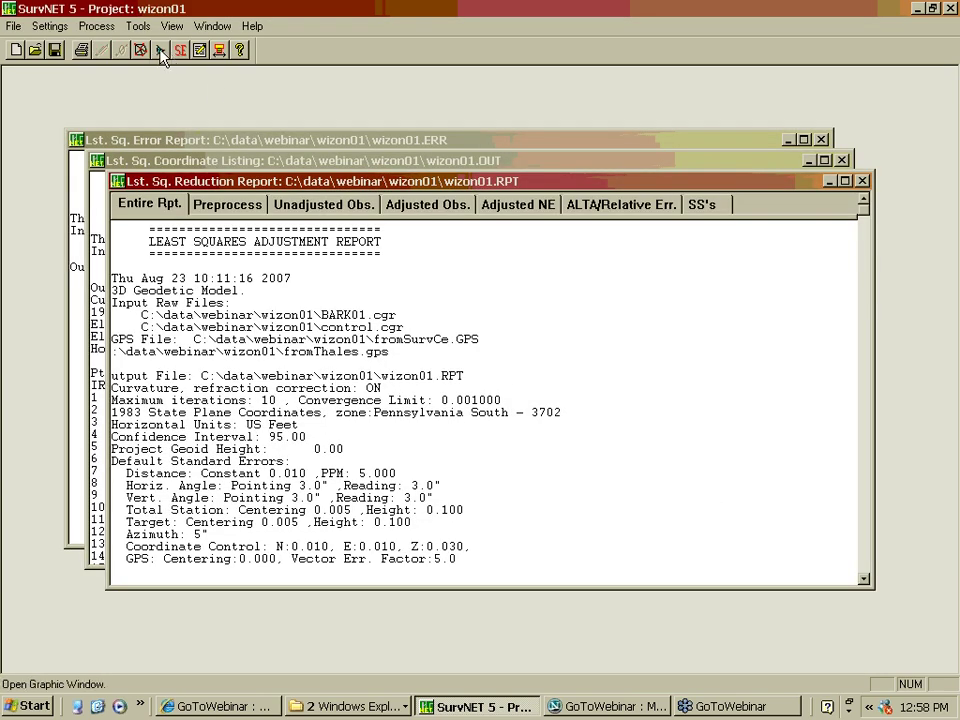
Display the BARK01.cgr network graphics plot
left_click(161, 51)
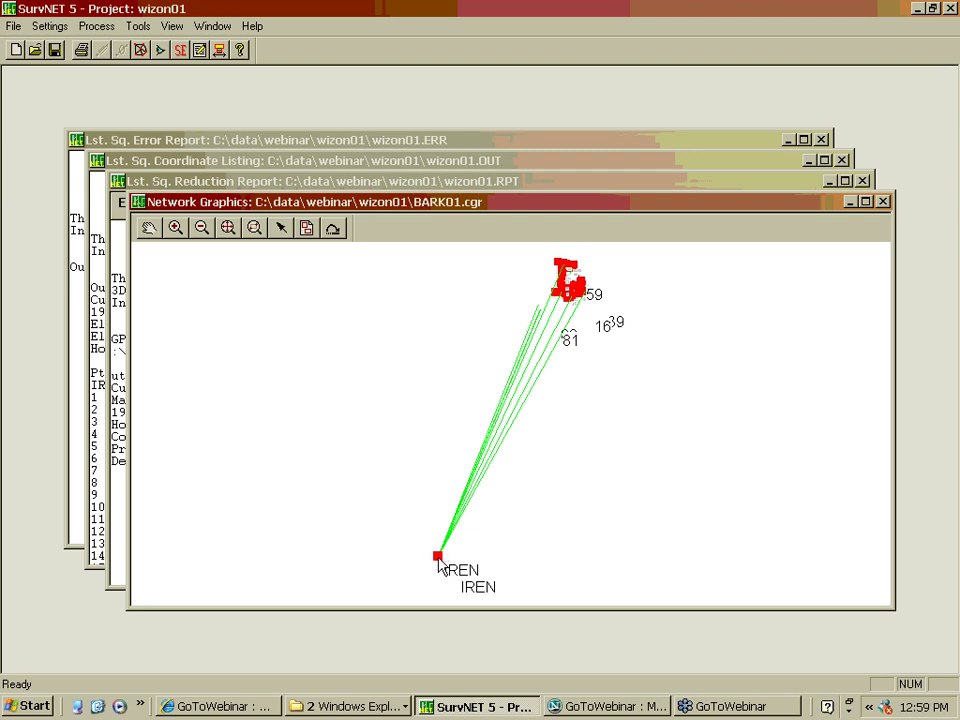
Zoom into the red traverse cluster around points 59, 39 and 16
left_click(255, 230)
left_click_drag(524, 252, 620, 323)
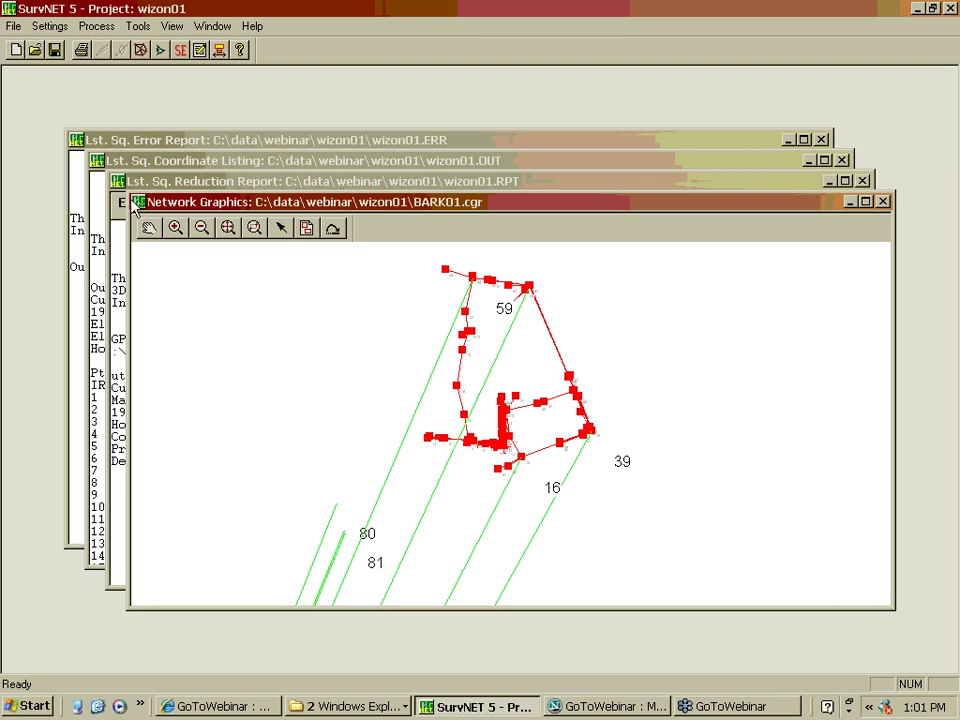
Enlarge the BARK01.cgr Network Graphics window by dragging its top-left corner up and left
left_click_drag(127, 191, 102, 103)
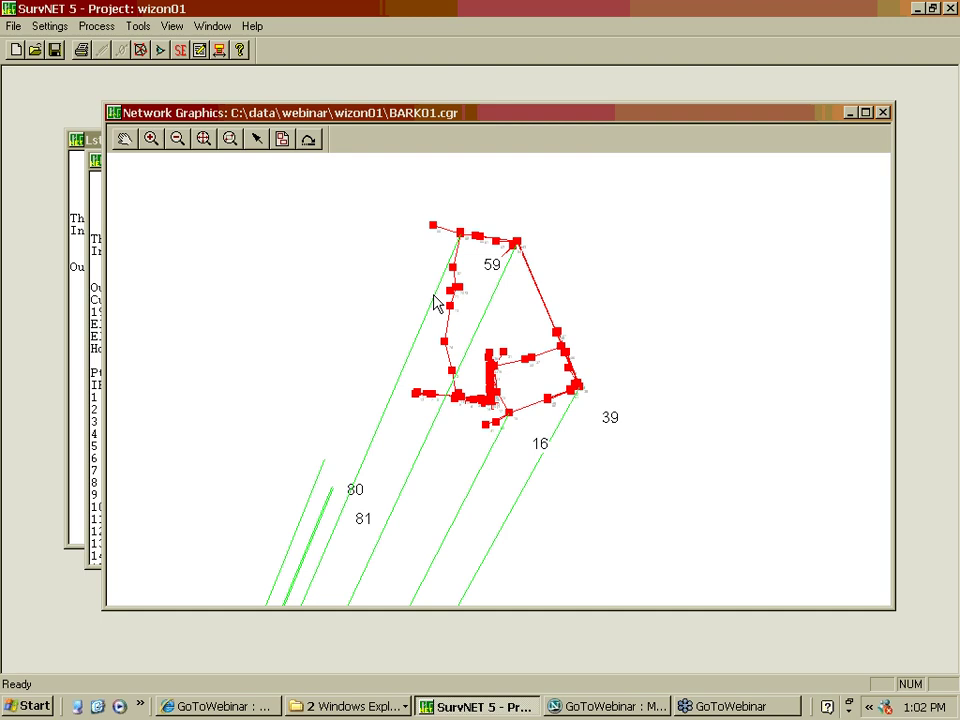
Launch Notepad from the Start menu and type the contact's e-mail address into a new note
left_click(36, 707)
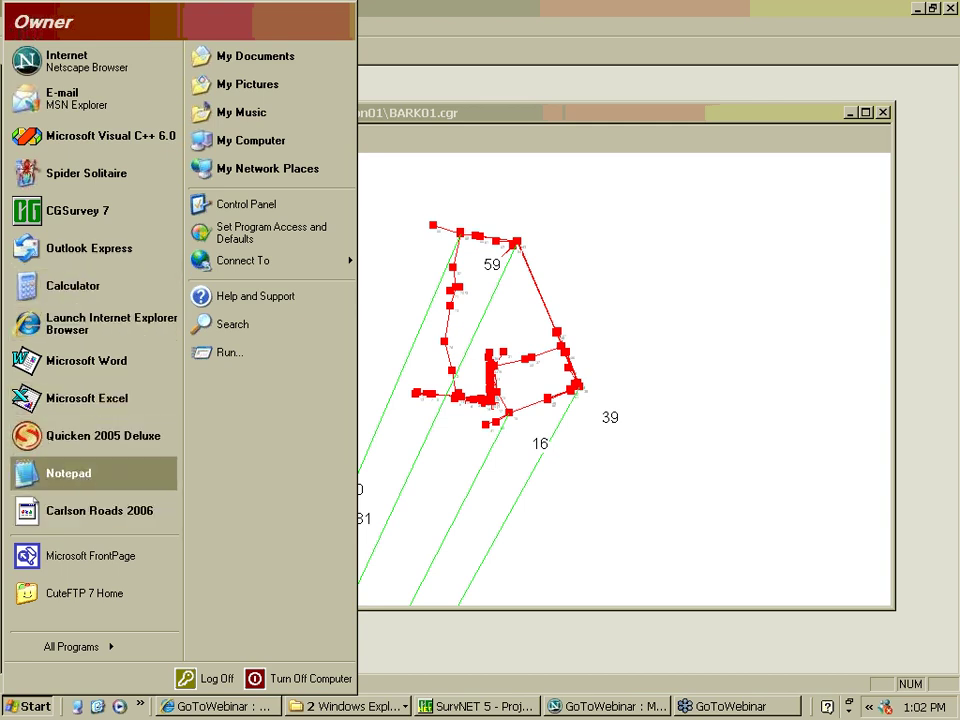
left_click(64, 474)
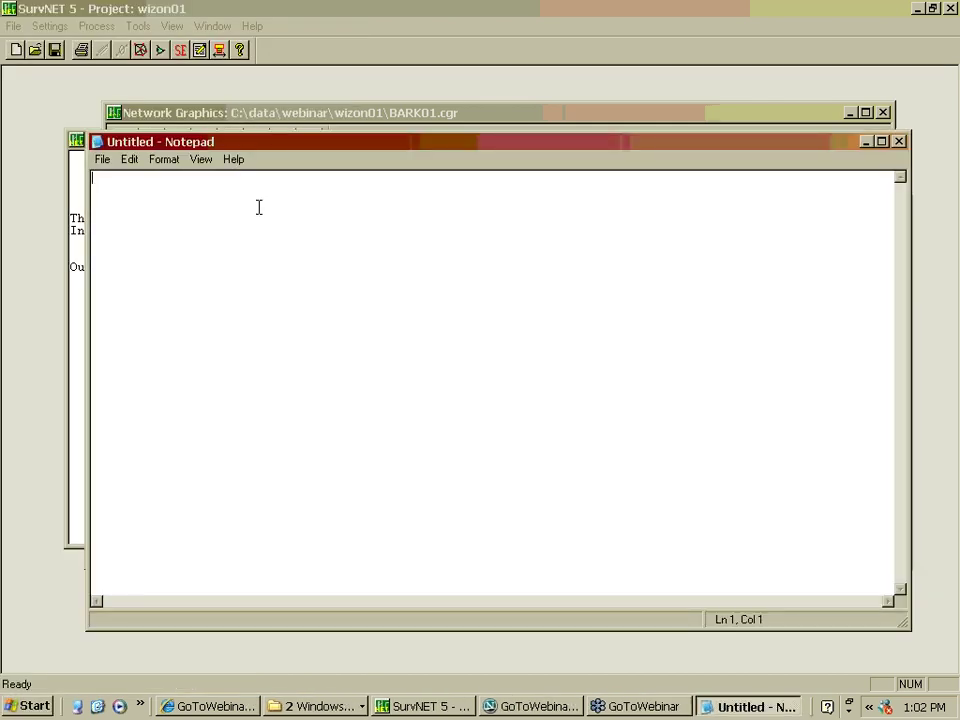
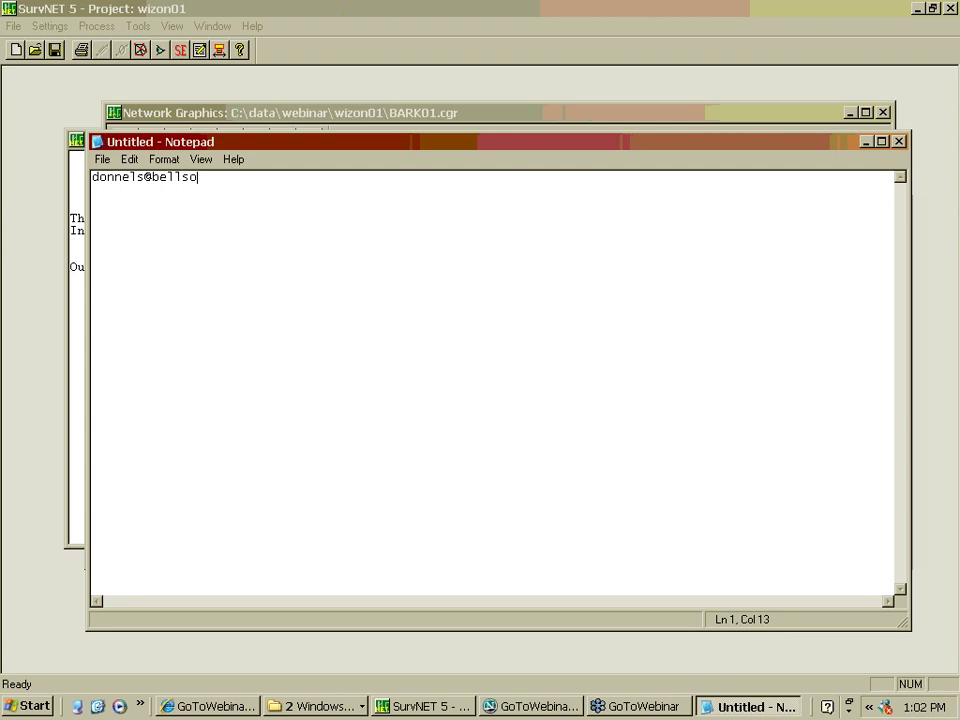
Shrink the Notepad window, move it aside, and bring SurvNET 5 back to the front
left_click_drag(906, 630, 453, 309)
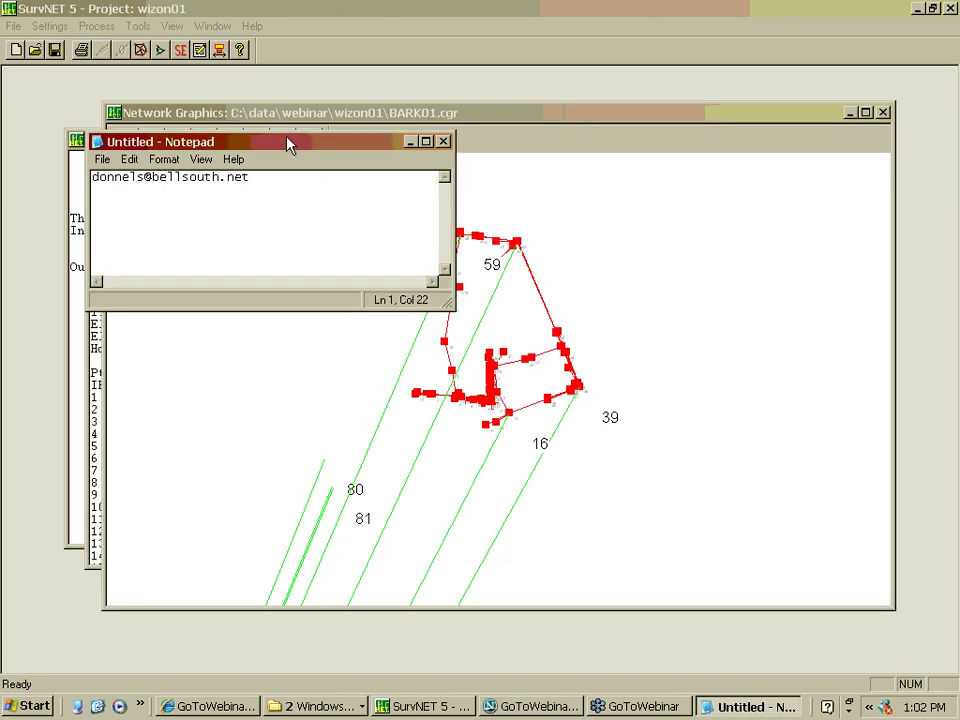
left_click_drag(287, 145, 207, 488)
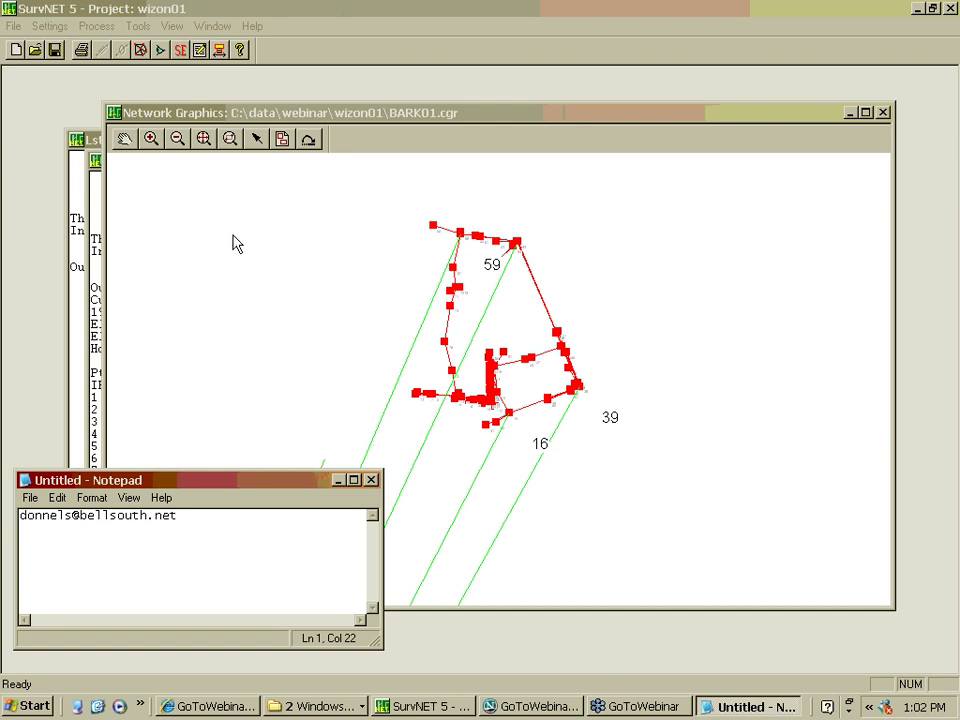
left_click(331, 19)
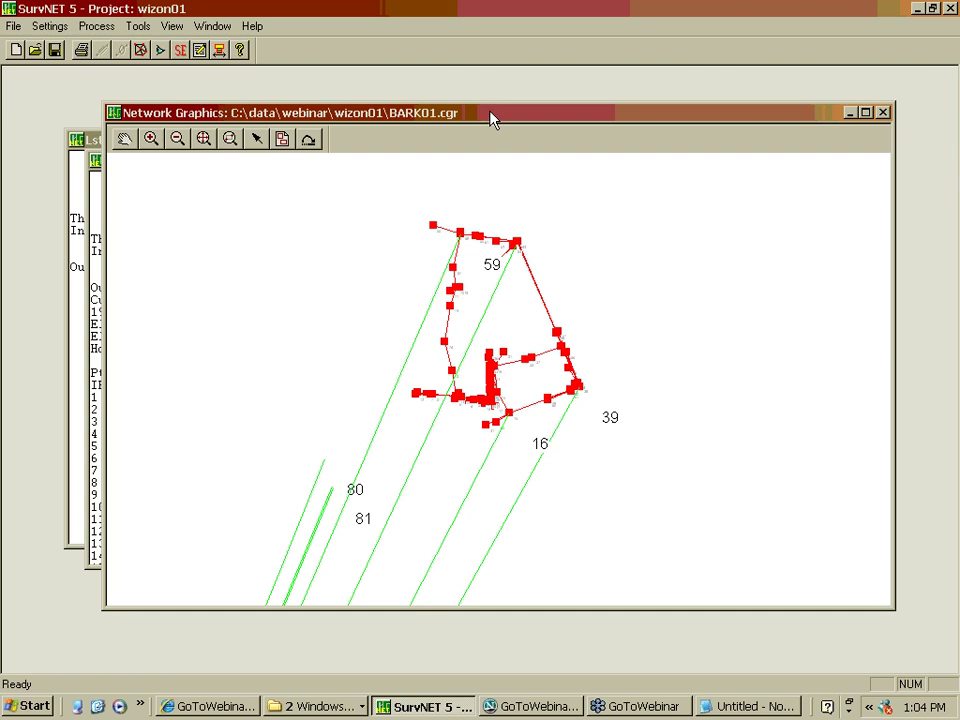
Nudge the BARK01.cgr network graphics window slightly to the right
left_click_drag(491, 119, 521, 112)
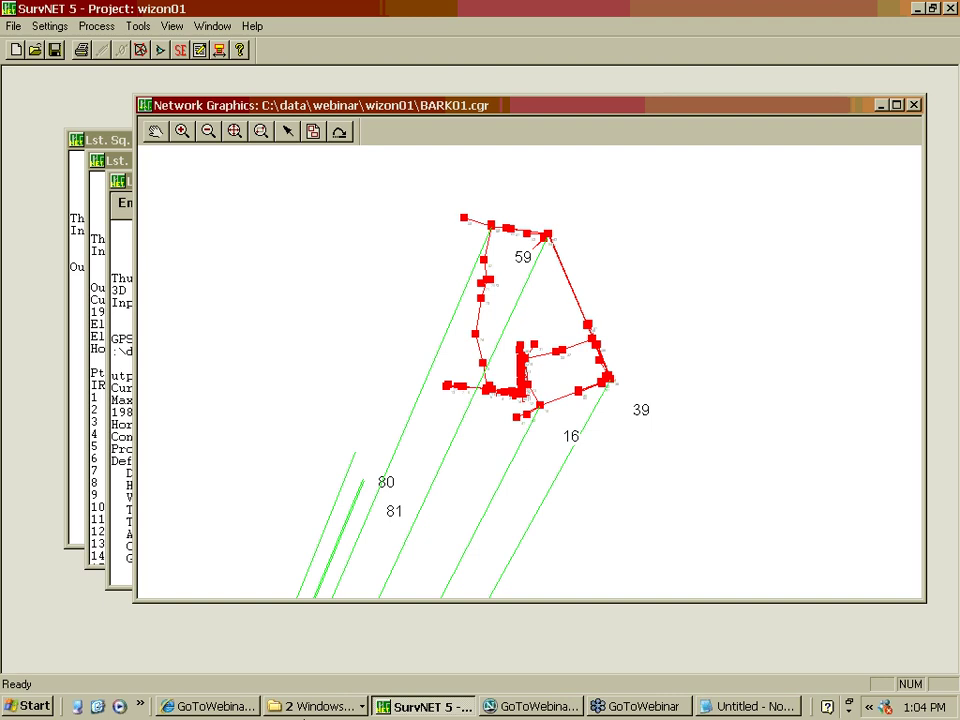
In Windows Explorer, open C:\data\webinar\ppt to list SurvNetWebinar_08222007.ppt
key("alt+Tab")
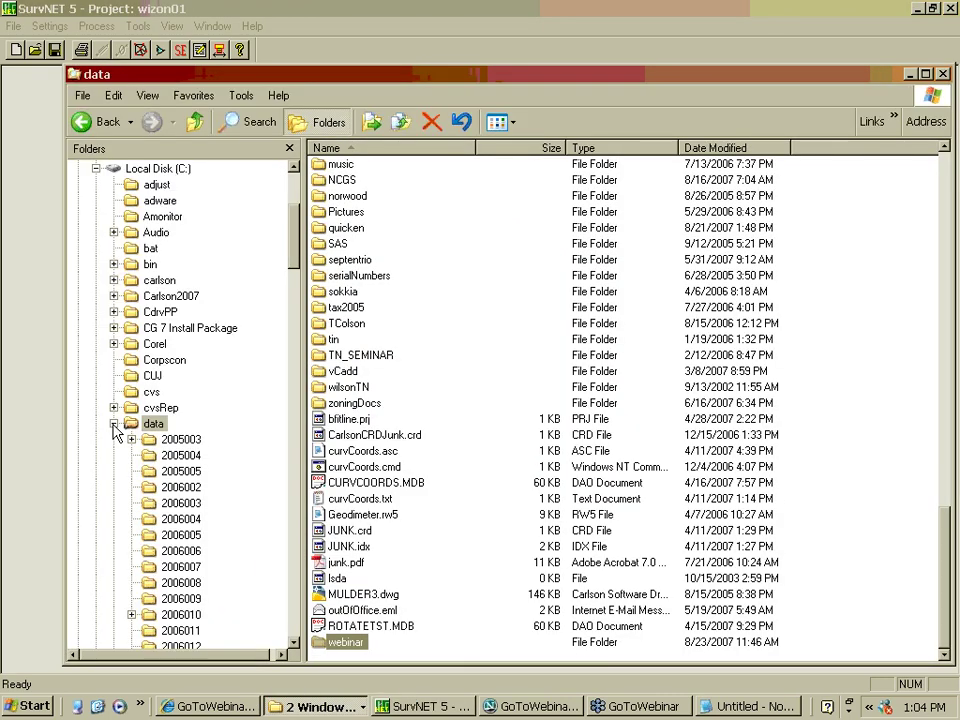
scroll(293, 255, "down", 1)
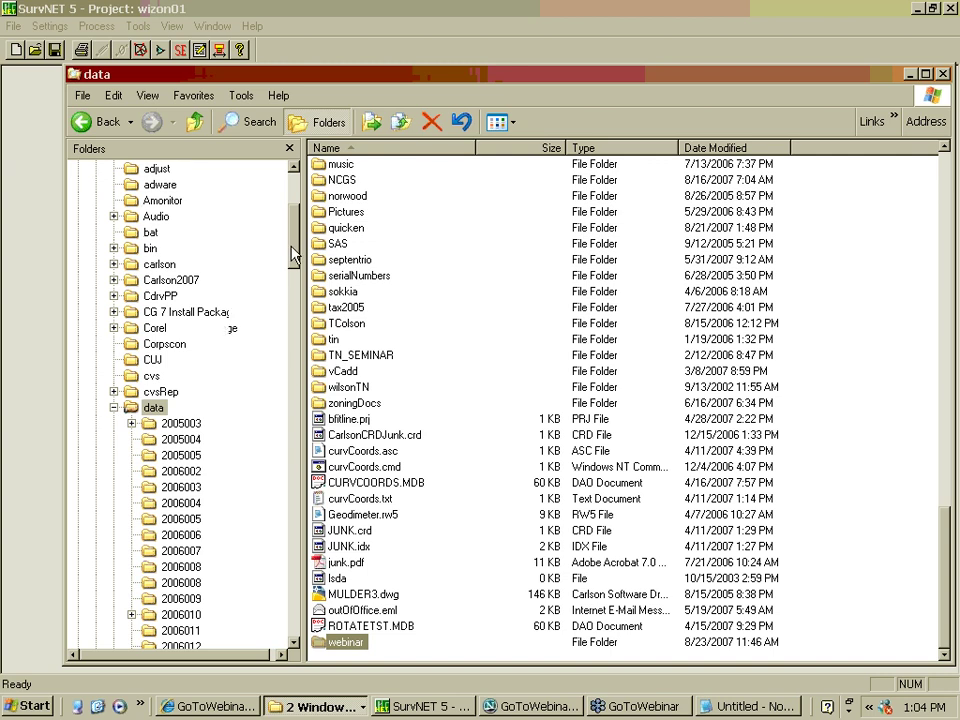
left_click_drag(293, 255, 293, 446)
left_click(148, 510)
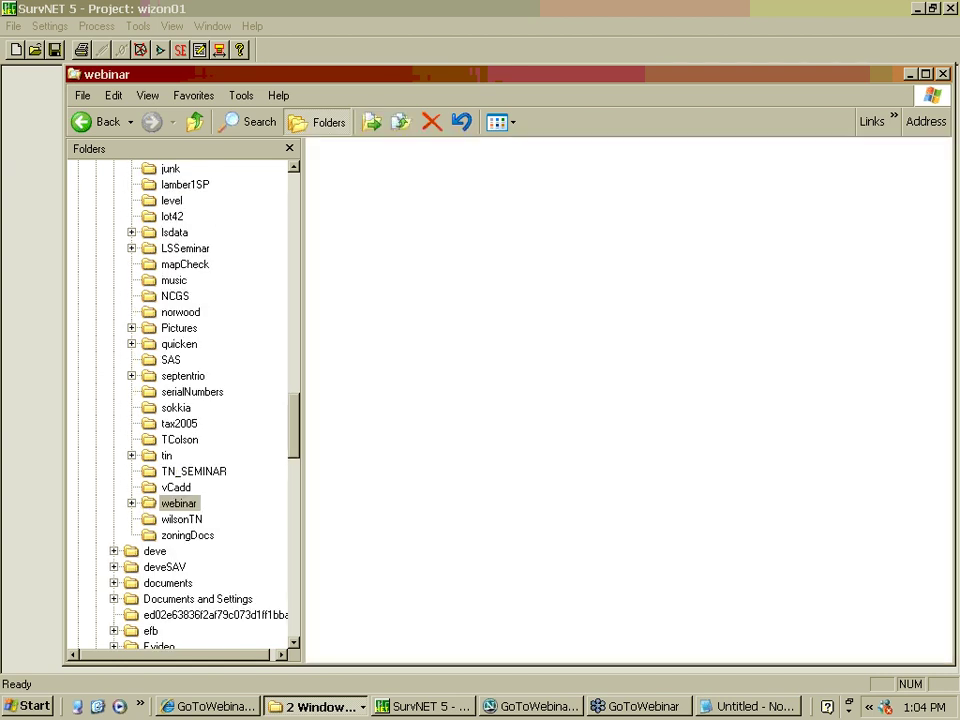
double_click(360, 182)
left_click(322, 166)
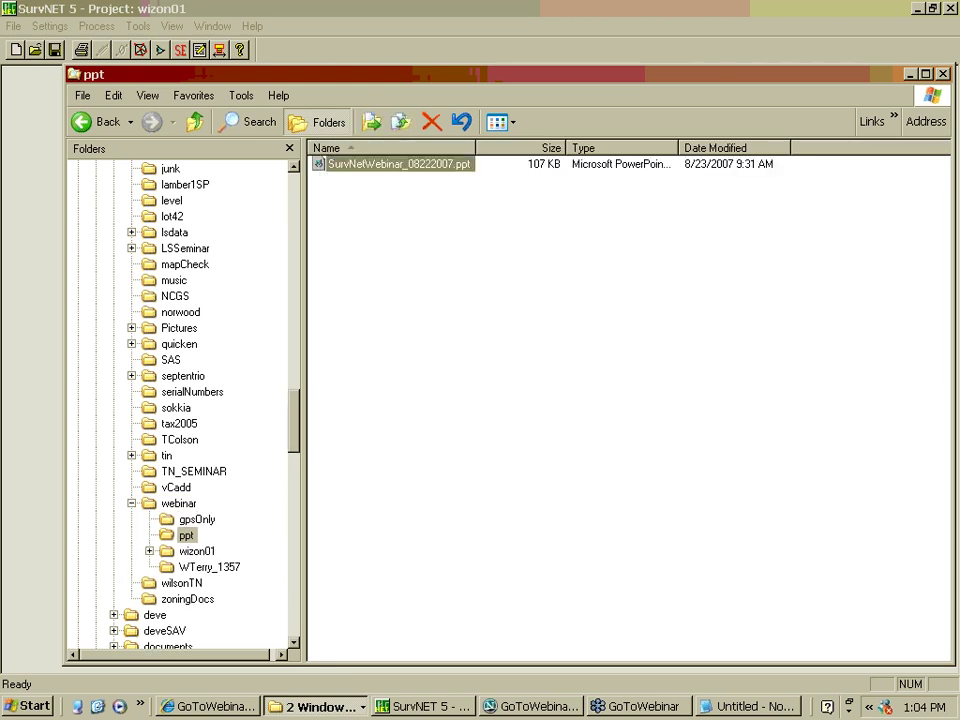